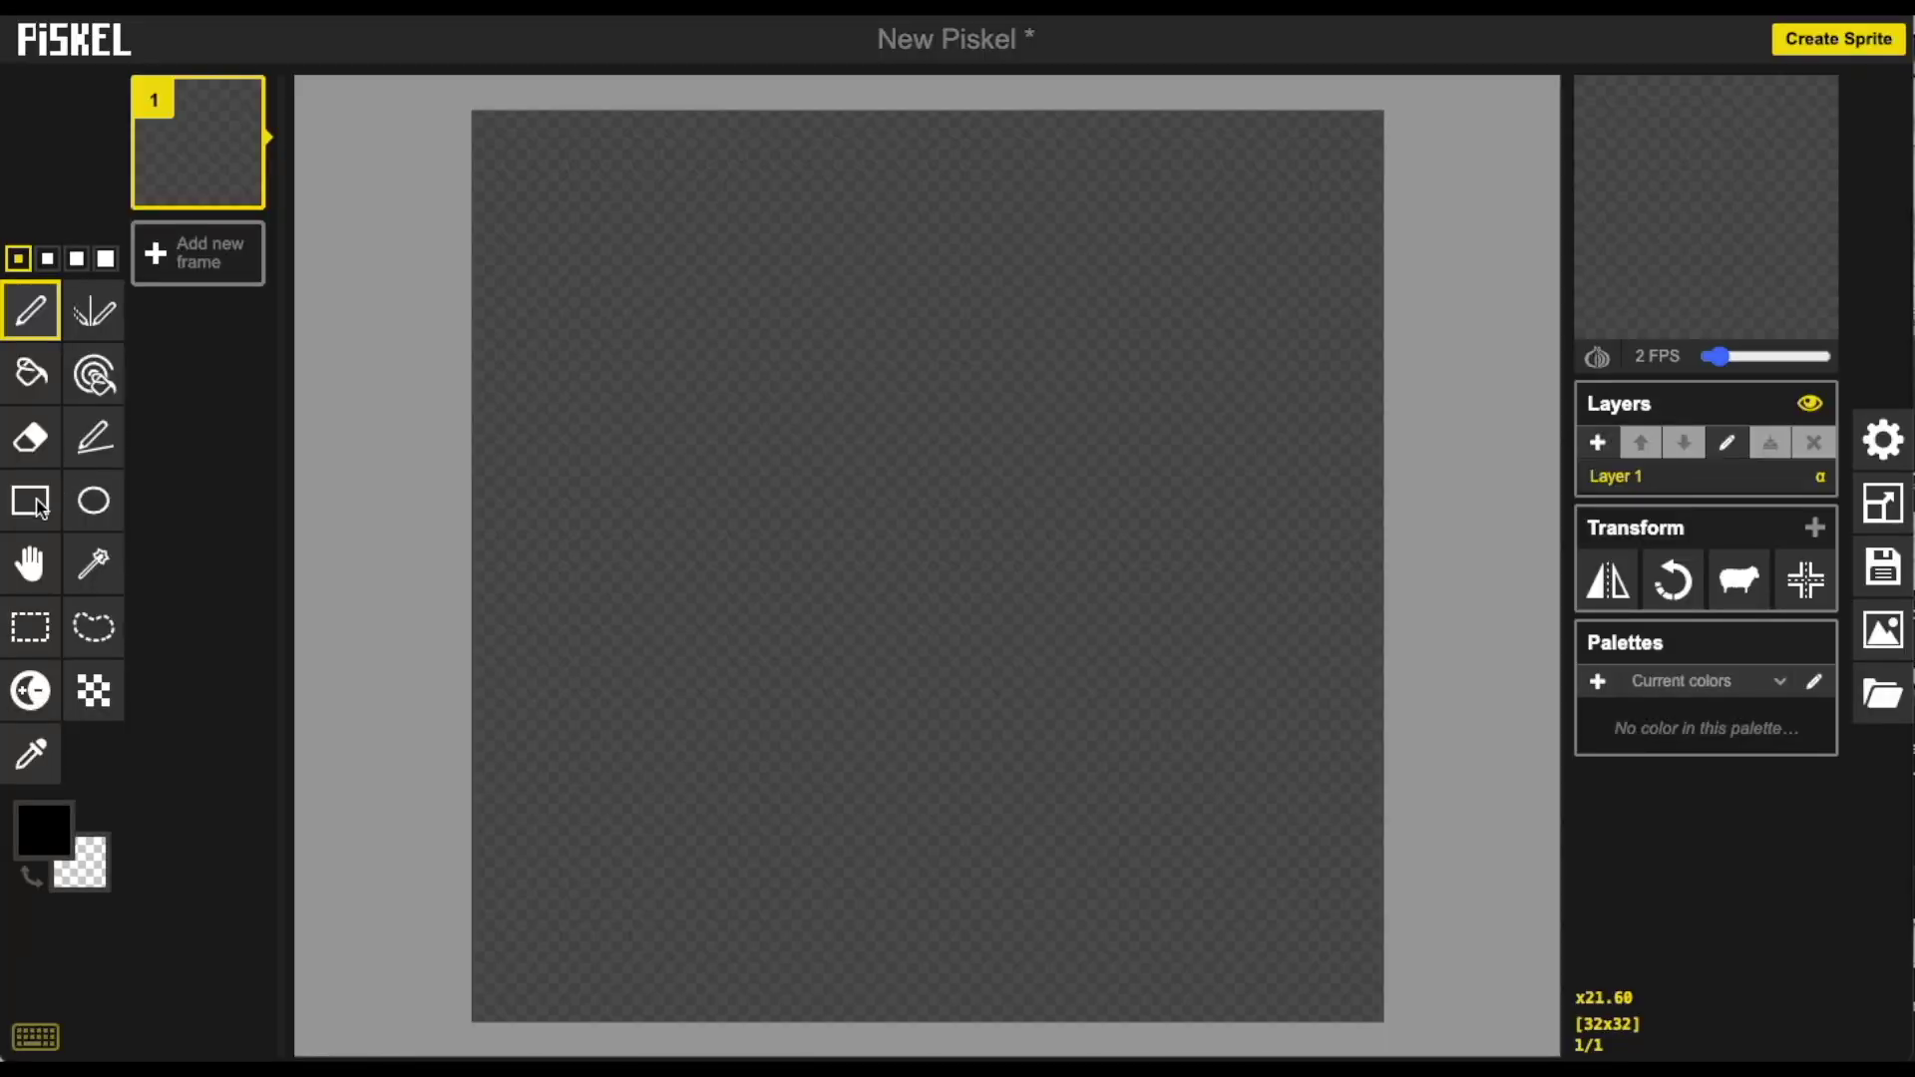
# Step: Draw the black rectangular body outline on the canvas with the Rectangle tool
pyautogui.click(40, 509)
pyautogui.click(94, 499)
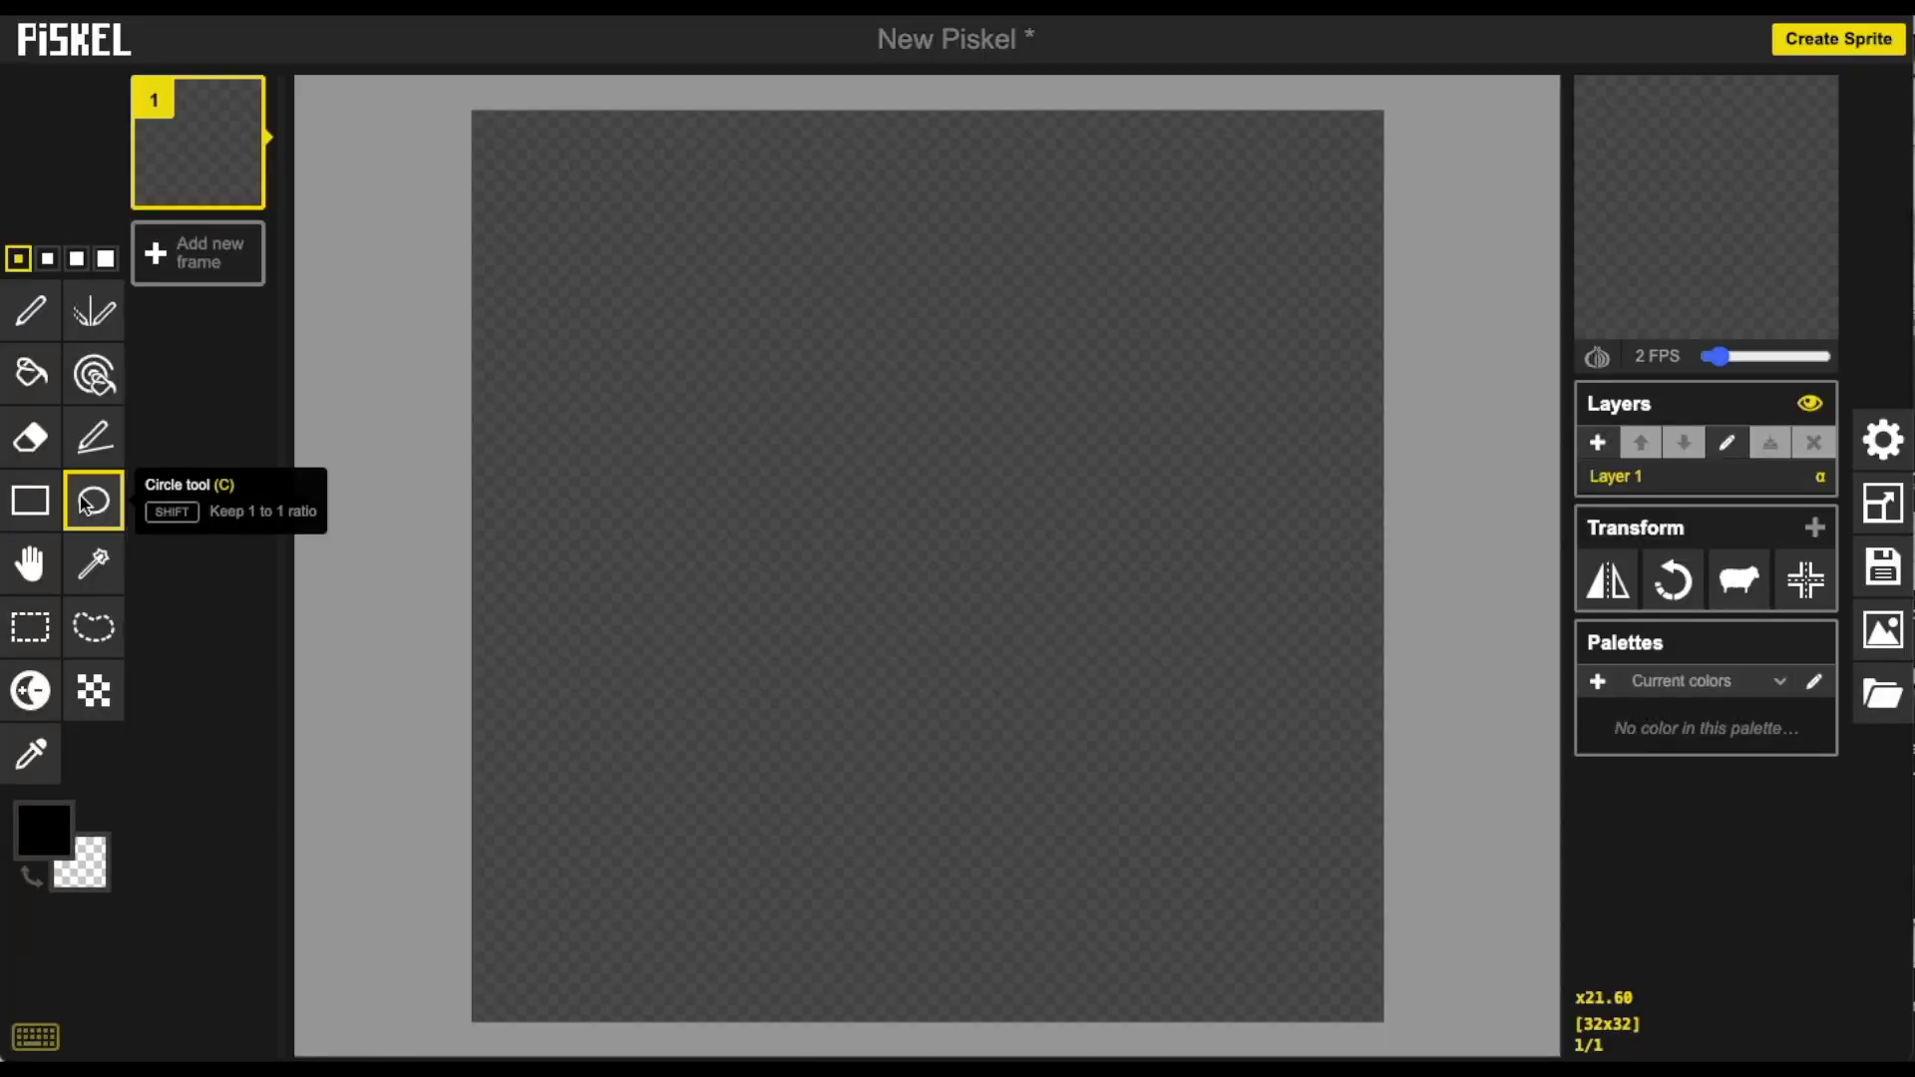
pyautogui.click(40, 507)
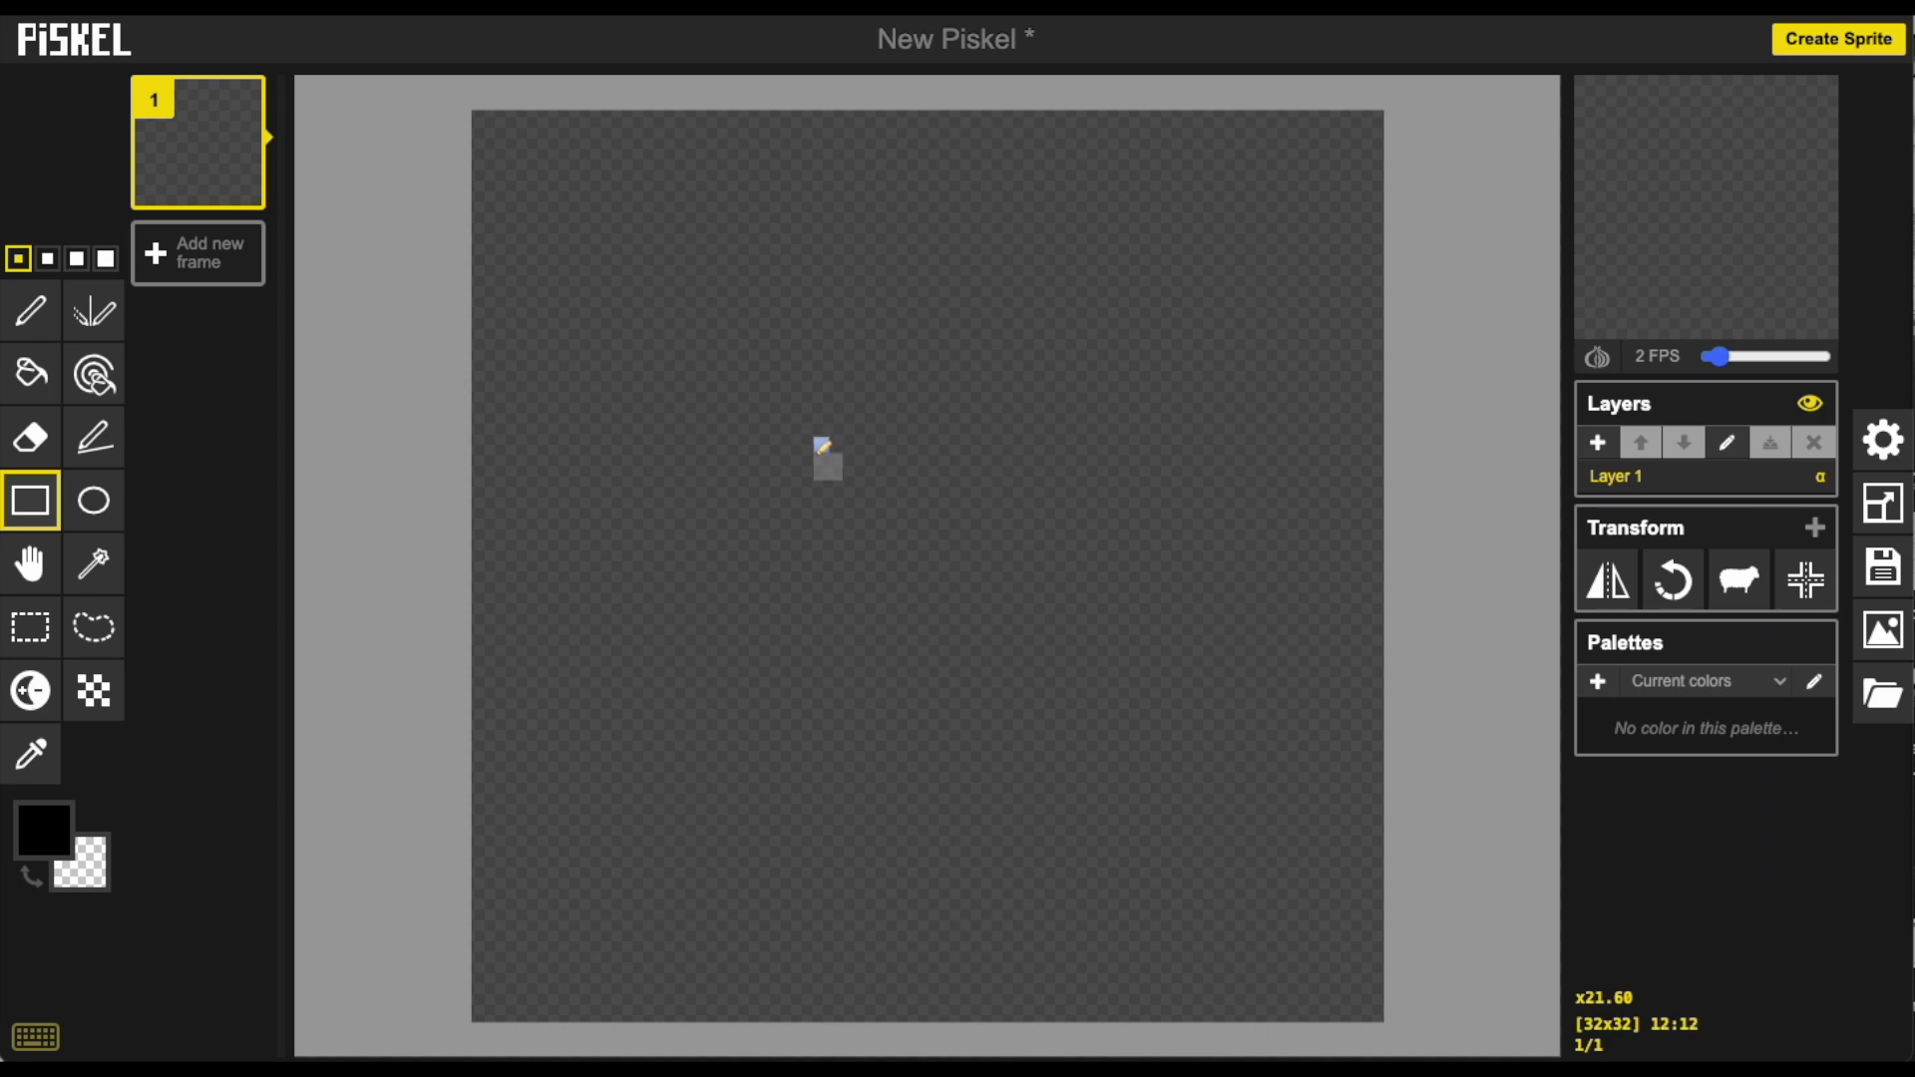
pyautogui.moveTo(798, 437); pyautogui.dragTo(1032, 720)
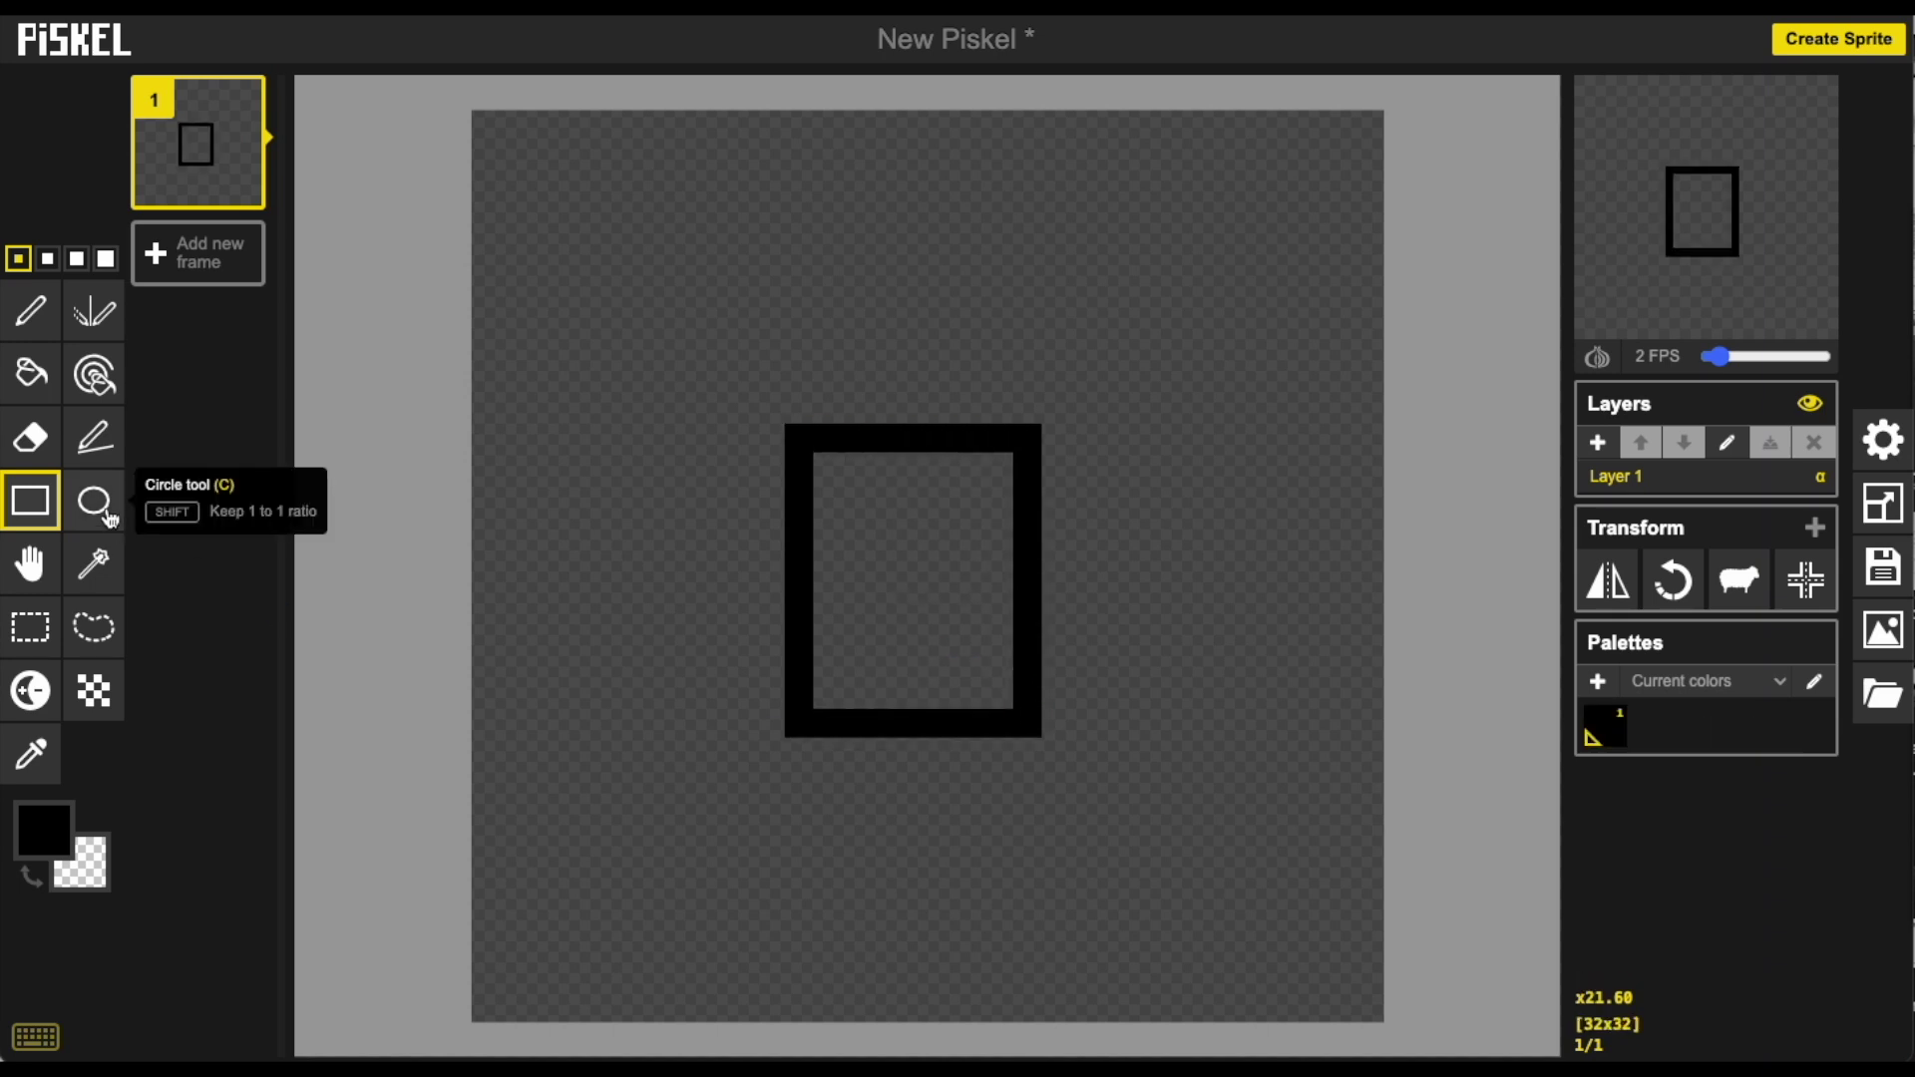
# Step: Add a round head above the body and two rectangular legs below it
pyautogui.click(94, 499)
pyautogui.moveTo(995, 417)
pyautogui.mouseDown()
pyautogui.moveTo(835, 291)
pyautogui.moveTo(841, 242)
pyautogui.mouseUp()
pyautogui.click(30, 499)
pyautogui.moveTo(828, 749); pyautogui.dragTo(857, 891)
pyautogui.moveTo(940, 751); pyautogui.dragTo(967, 888)
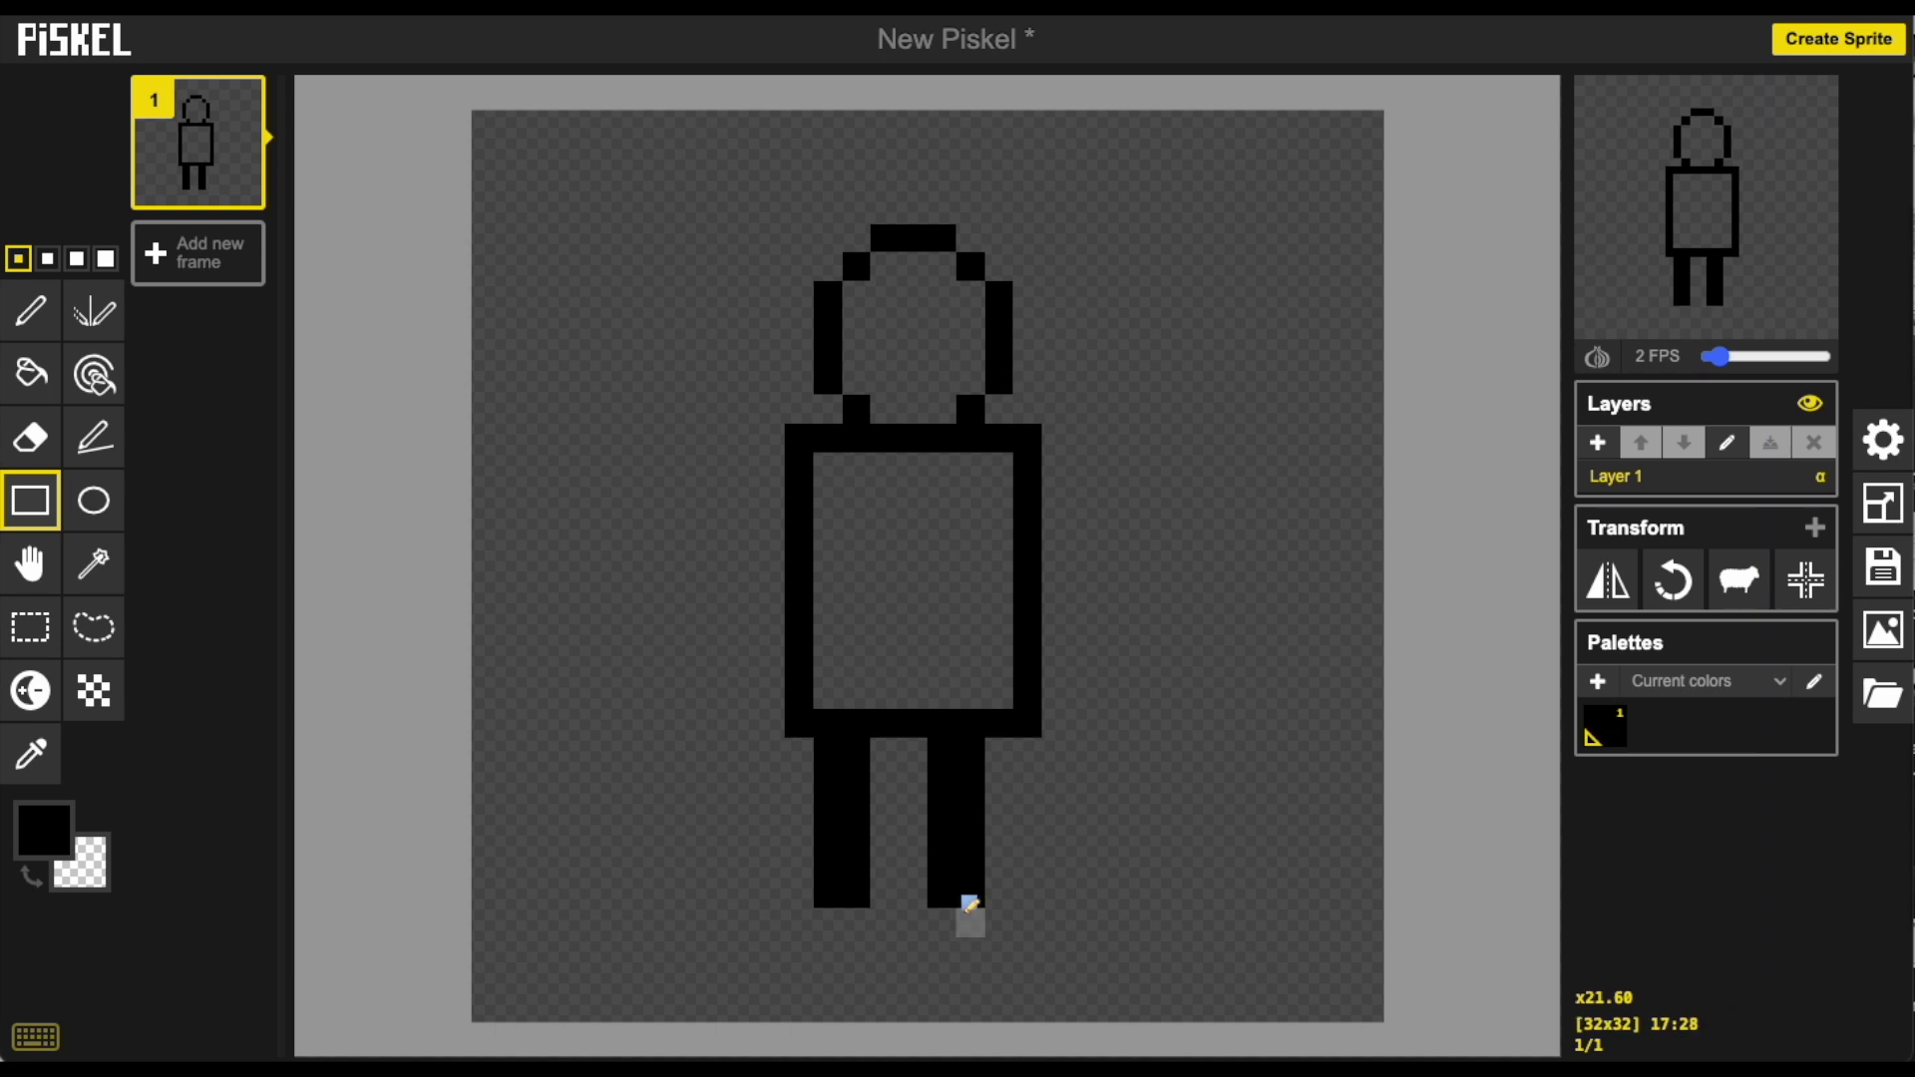
# Step: With the Pen, add a foot pixel to each leg and draw two bent arms beside the body
pyautogui.click(32, 312)
pyautogui.click(886, 895)
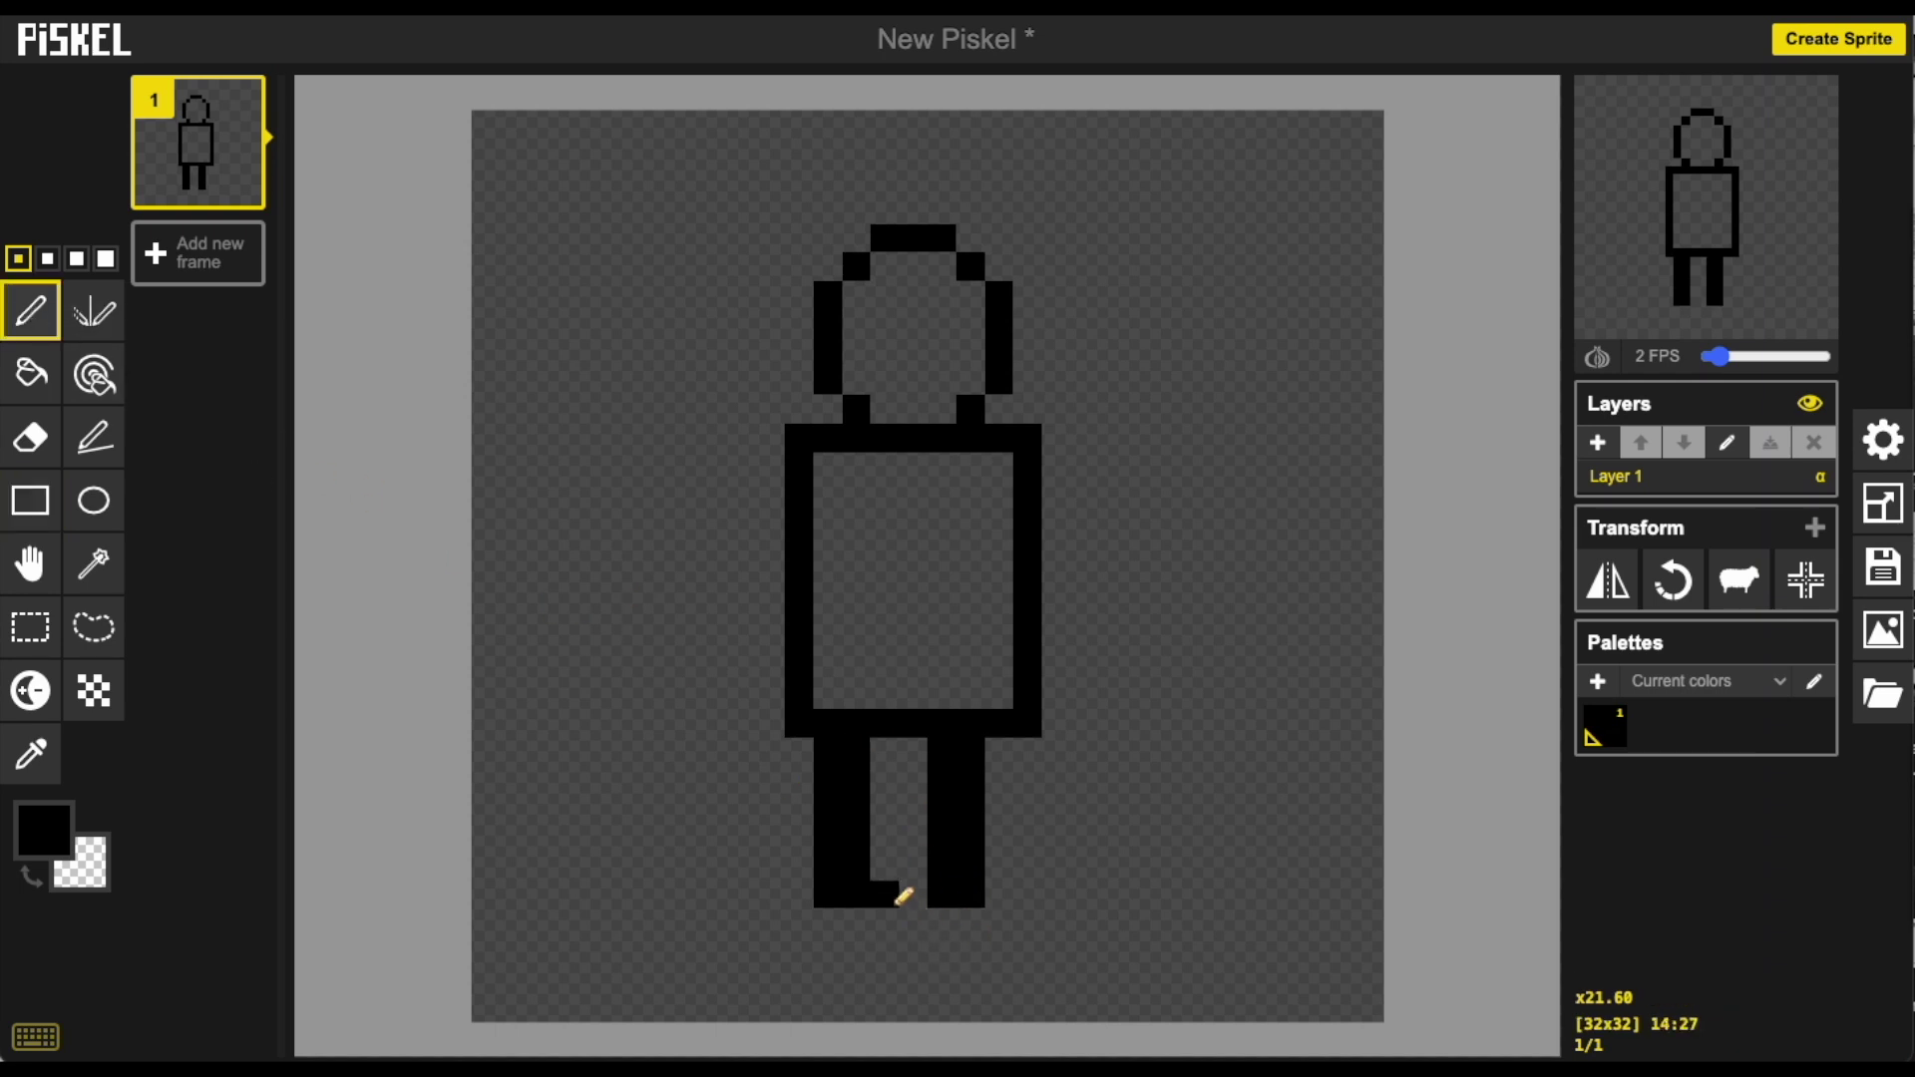
pyautogui.click(998, 894)
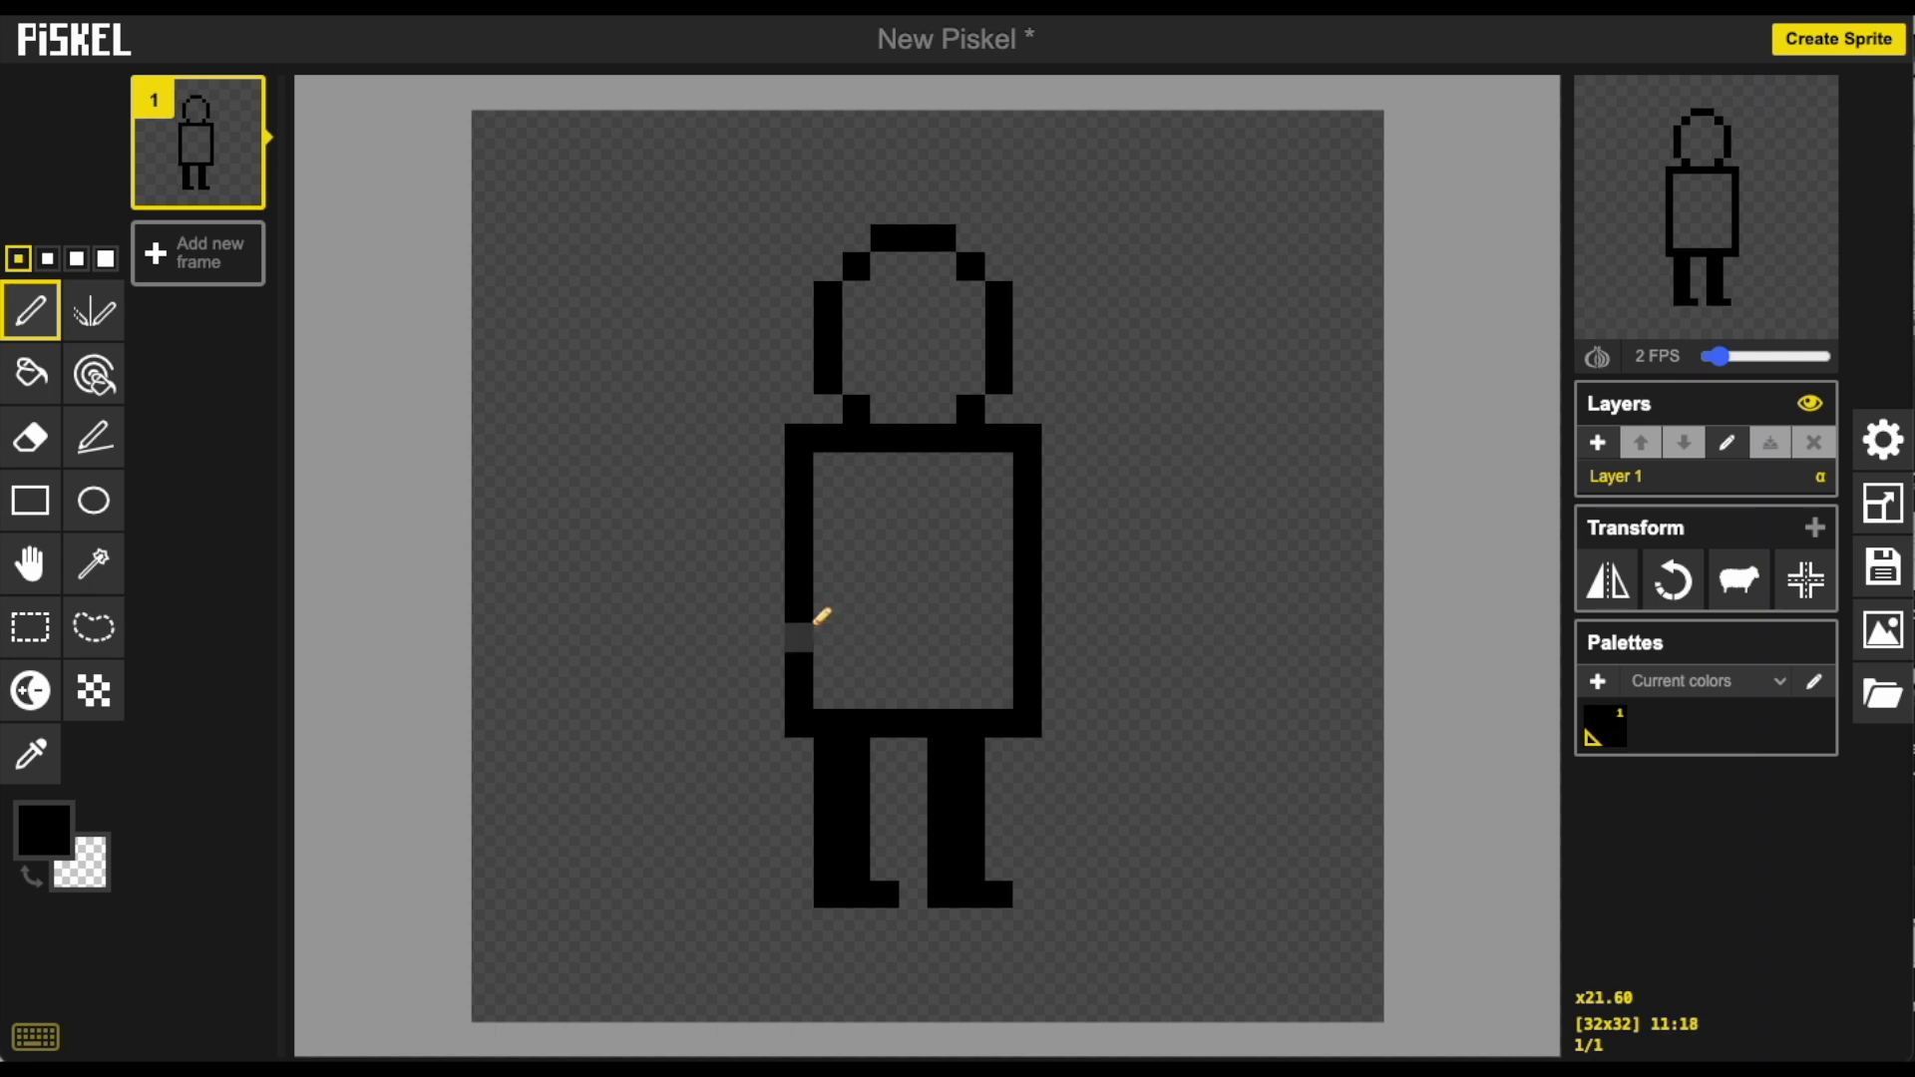
pyautogui.moveTo(826, 608)
pyautogui.mouseDown()
pyautogui.moveTo(885, 606)
pyautogui.moveTo(883, 581)
pyautogui.mouseUp()
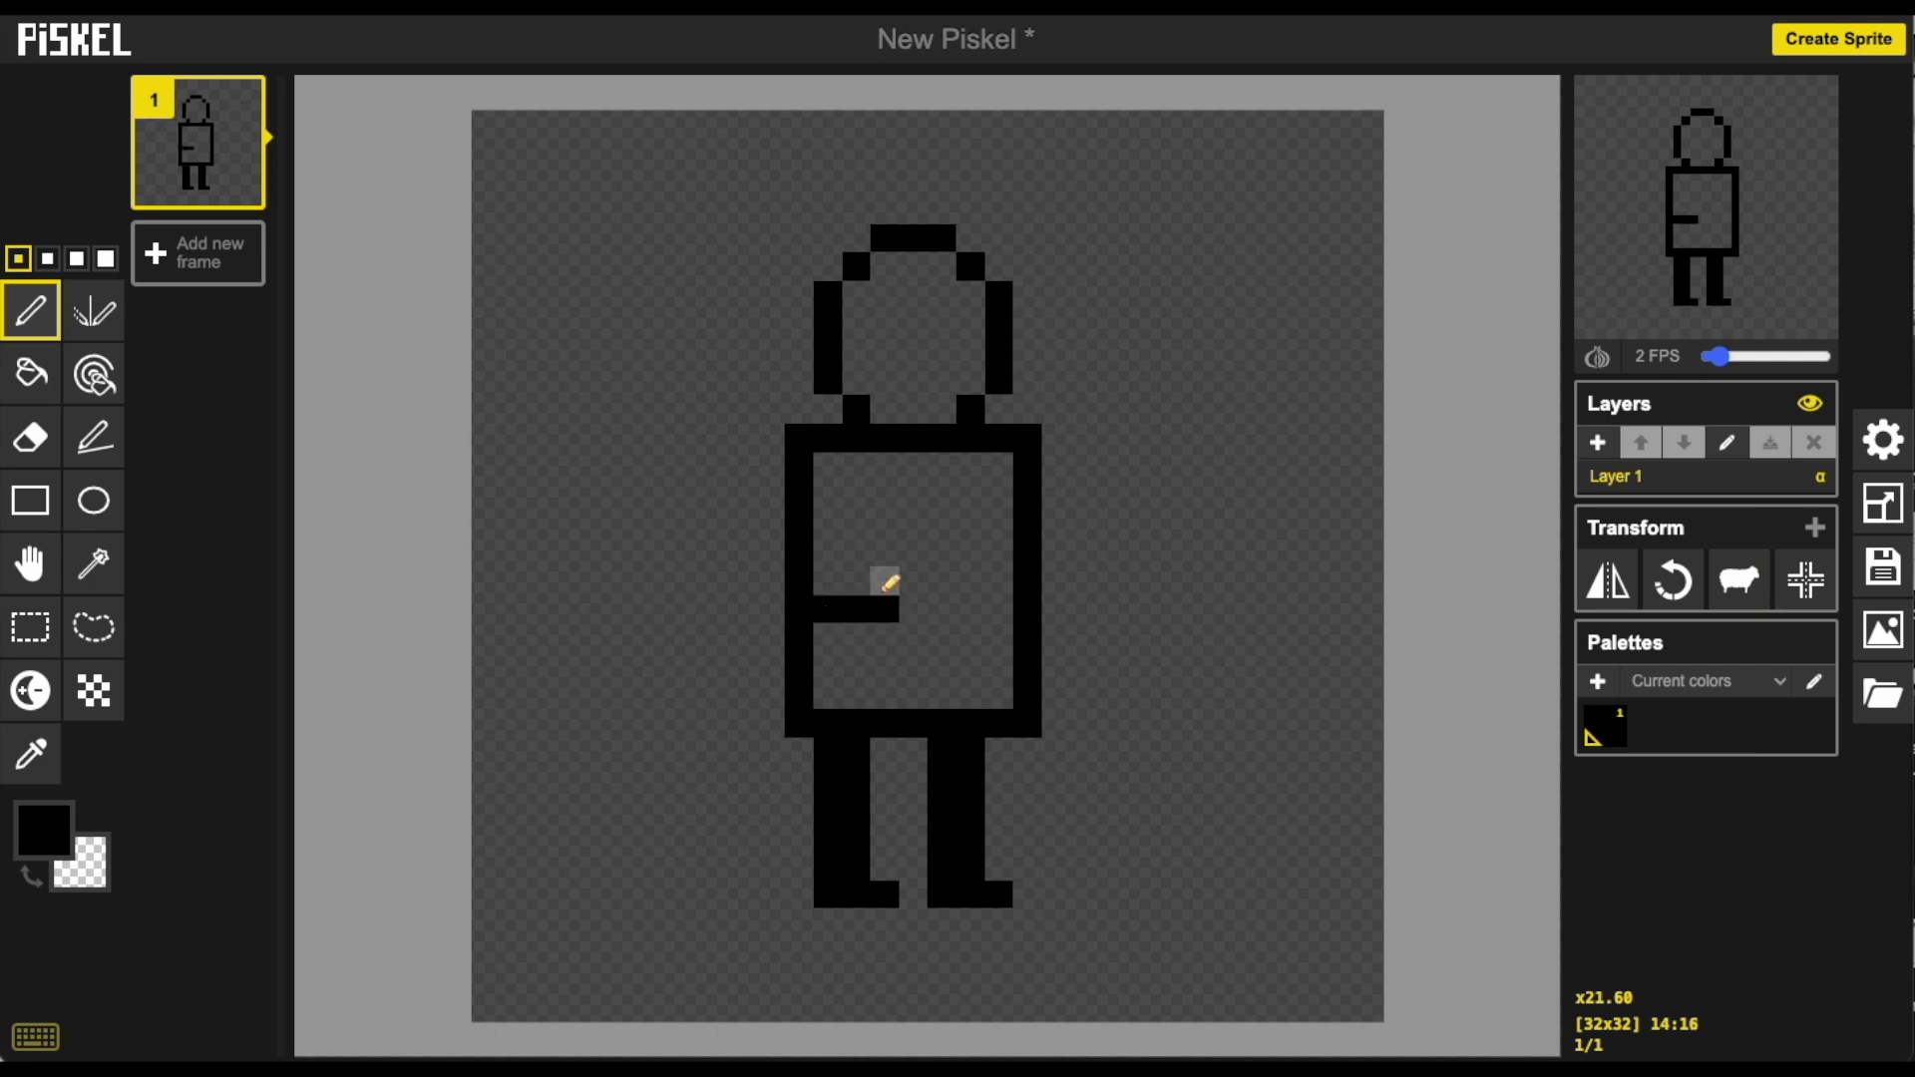
pyautogui.moveTo(1027, 606)
pyautogui.mouseDown()
pyautogui.moveTo(1087, 598)
pyautogui.moveTo(1085, 581)
pyautogui.mouseUp()
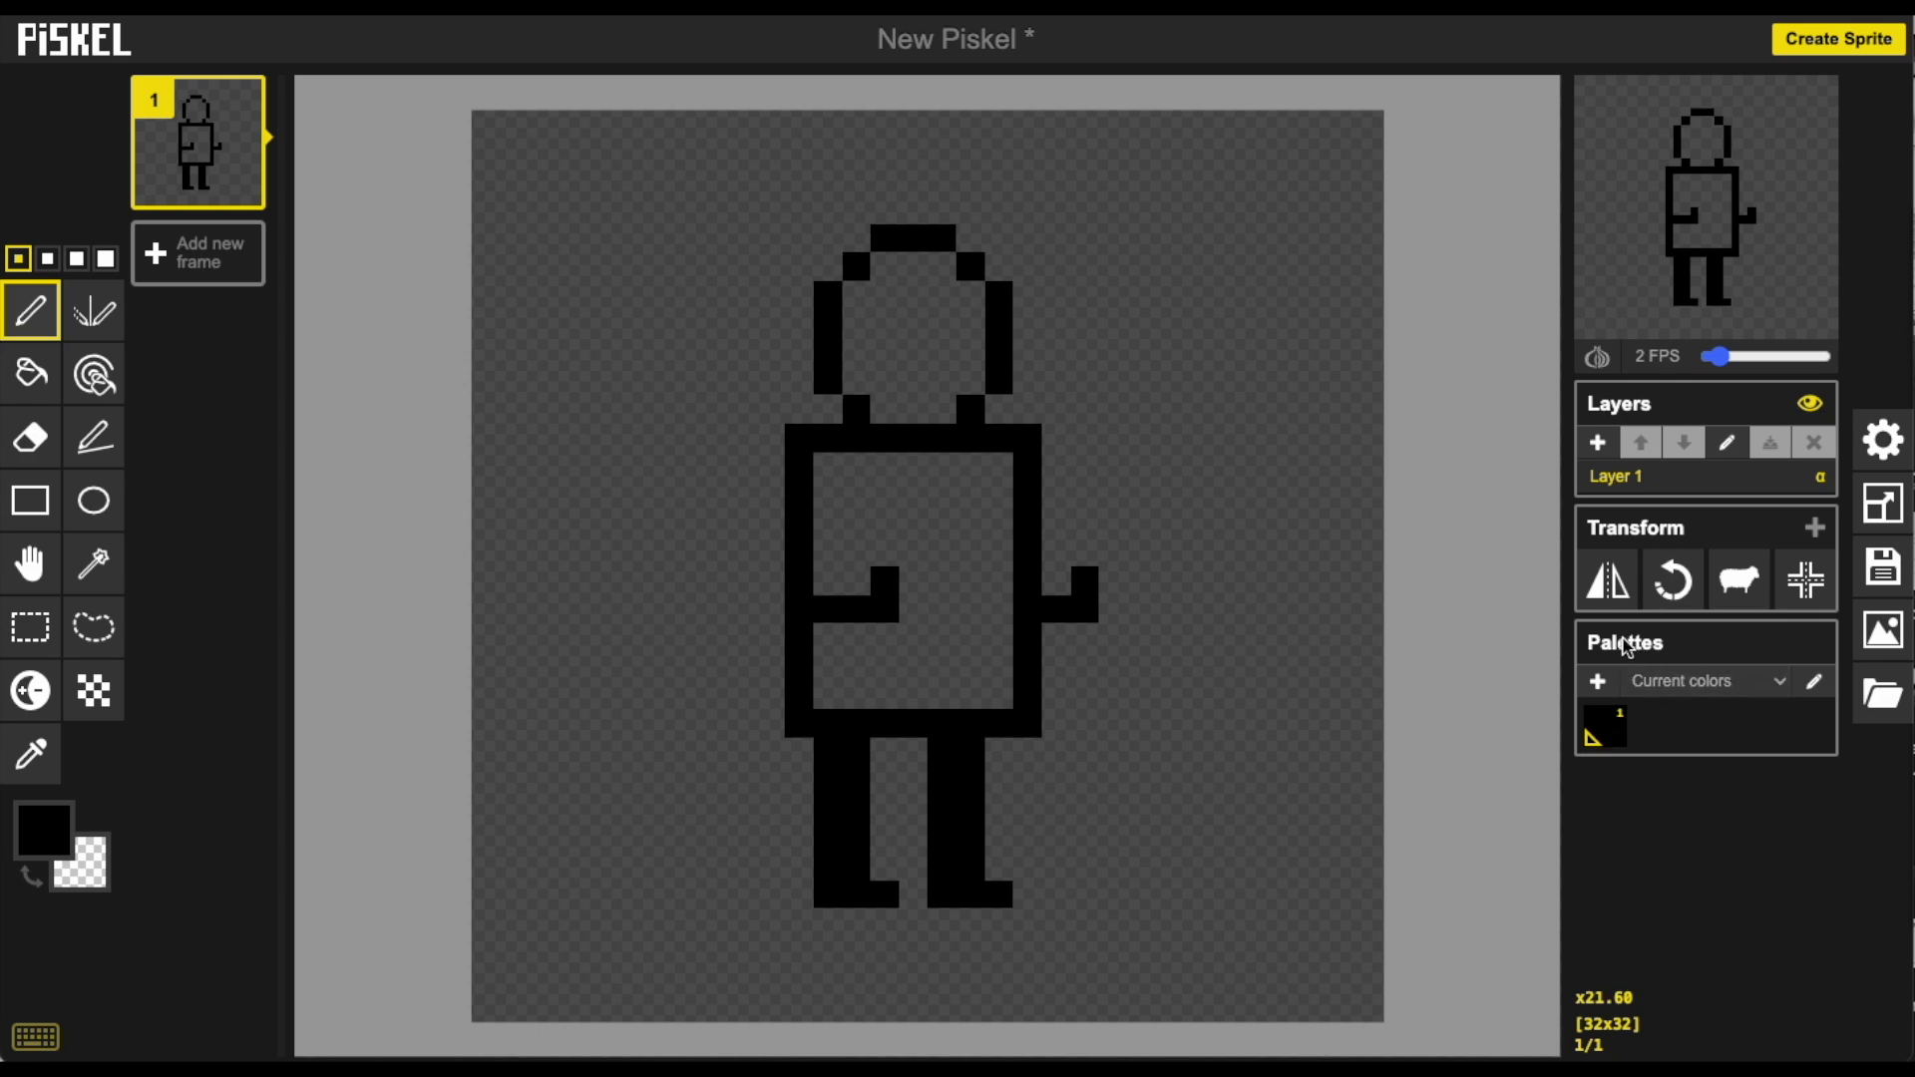
# Step: Start a new palette and add orange and vivid magenta swatches after black
pyautogui.click(1597, 681)
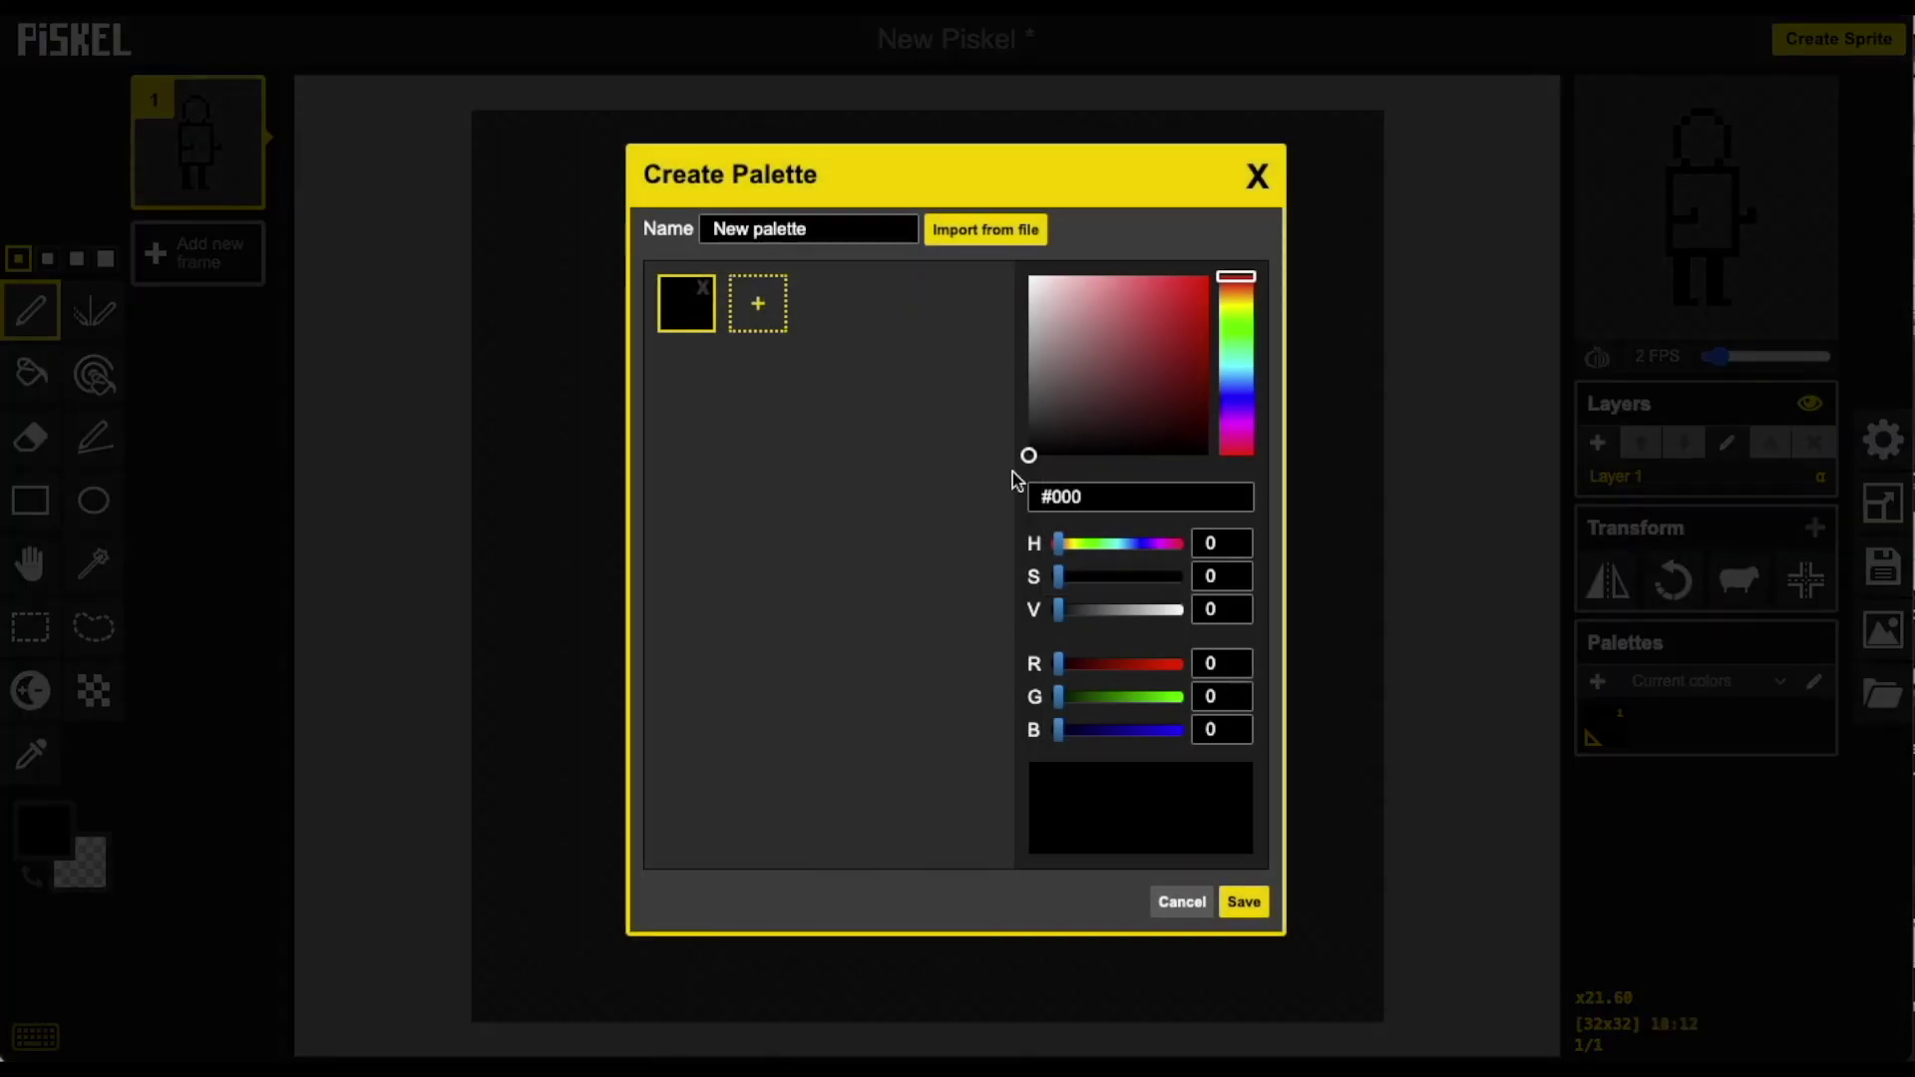
pyautogui.click(748, 319)
pyautogui.moveTo(1236, 277); pyautogui.dragTo(1237, 297)
pyautogui.moveTo(1040, 455); pyautogui.dragTo(1241, 429)
pyautogui.click(828, 317)
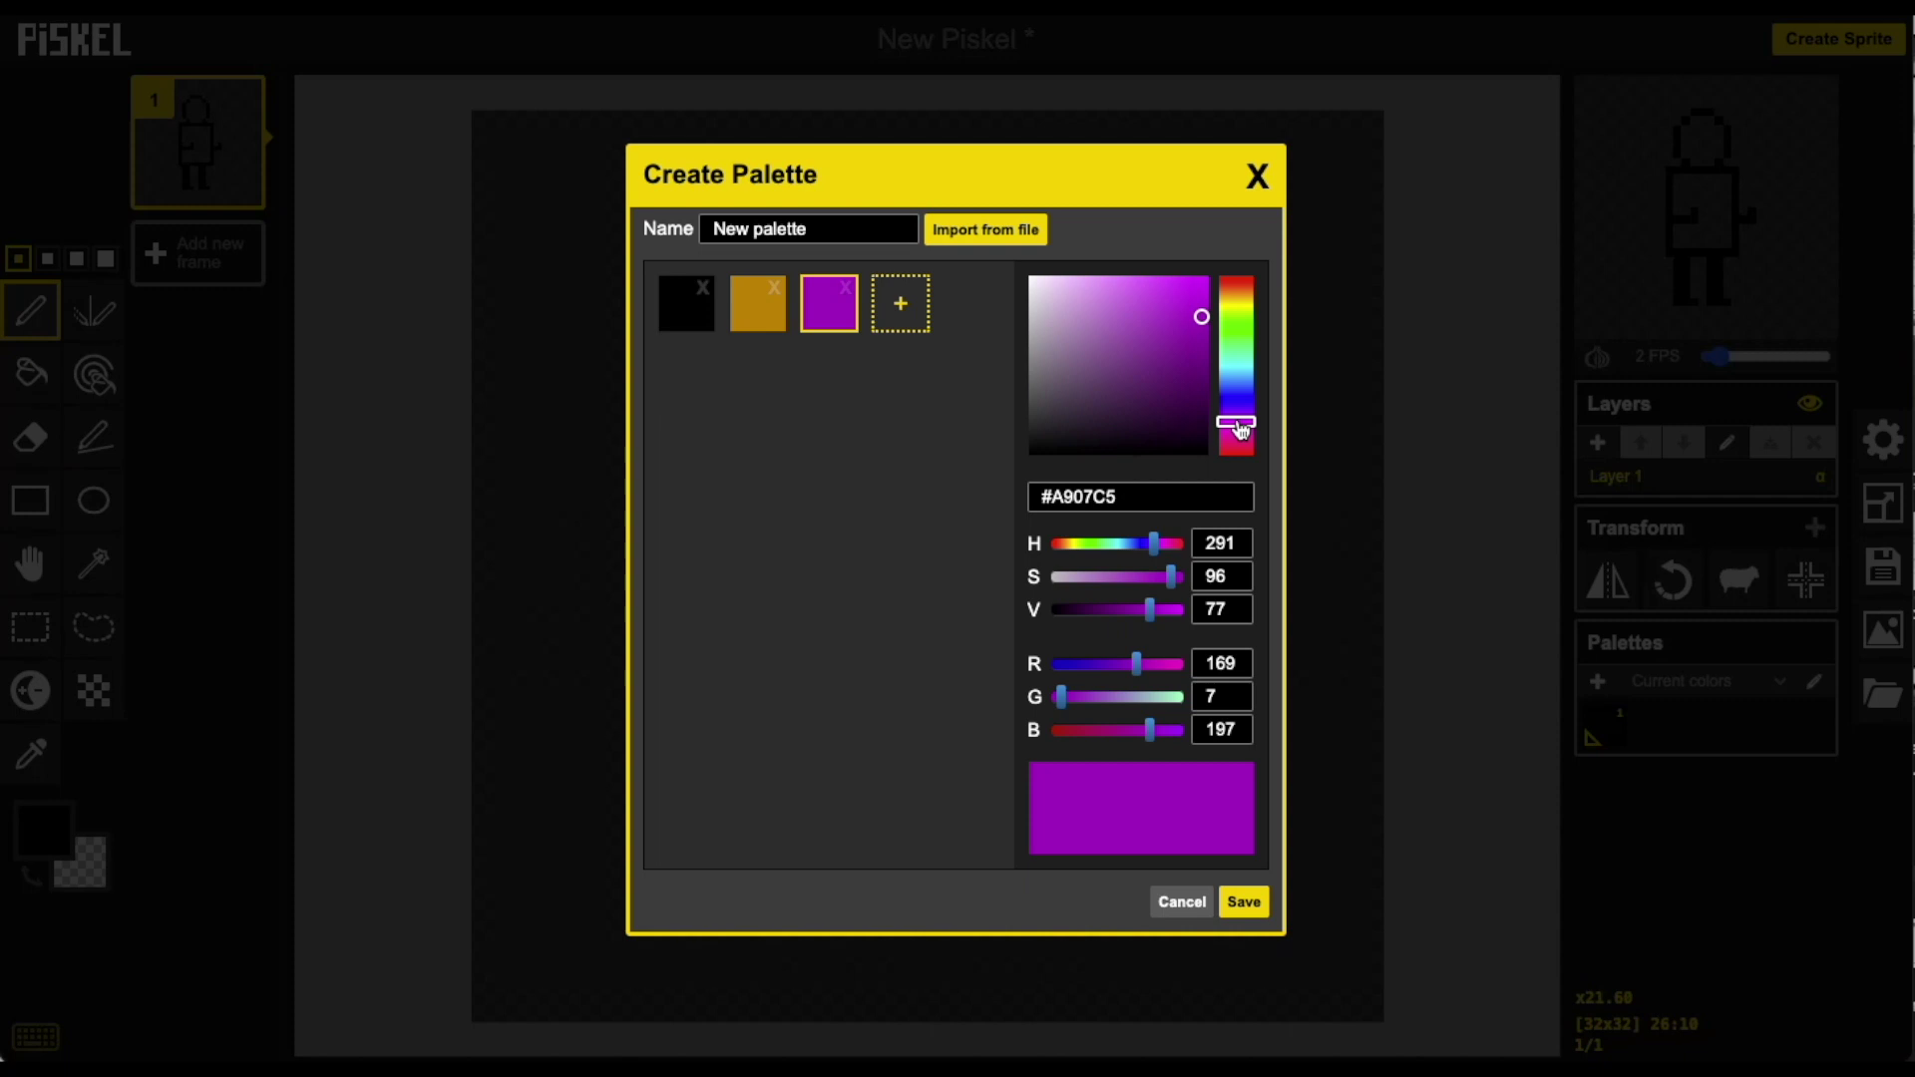
pyautogui.moveTo(1202, 316); pyautogui.dragTo(1205, 283)
# Step: Add blue, navy and two green swatches, then save the seven-colour palette
pyautogui.click(901, 318)
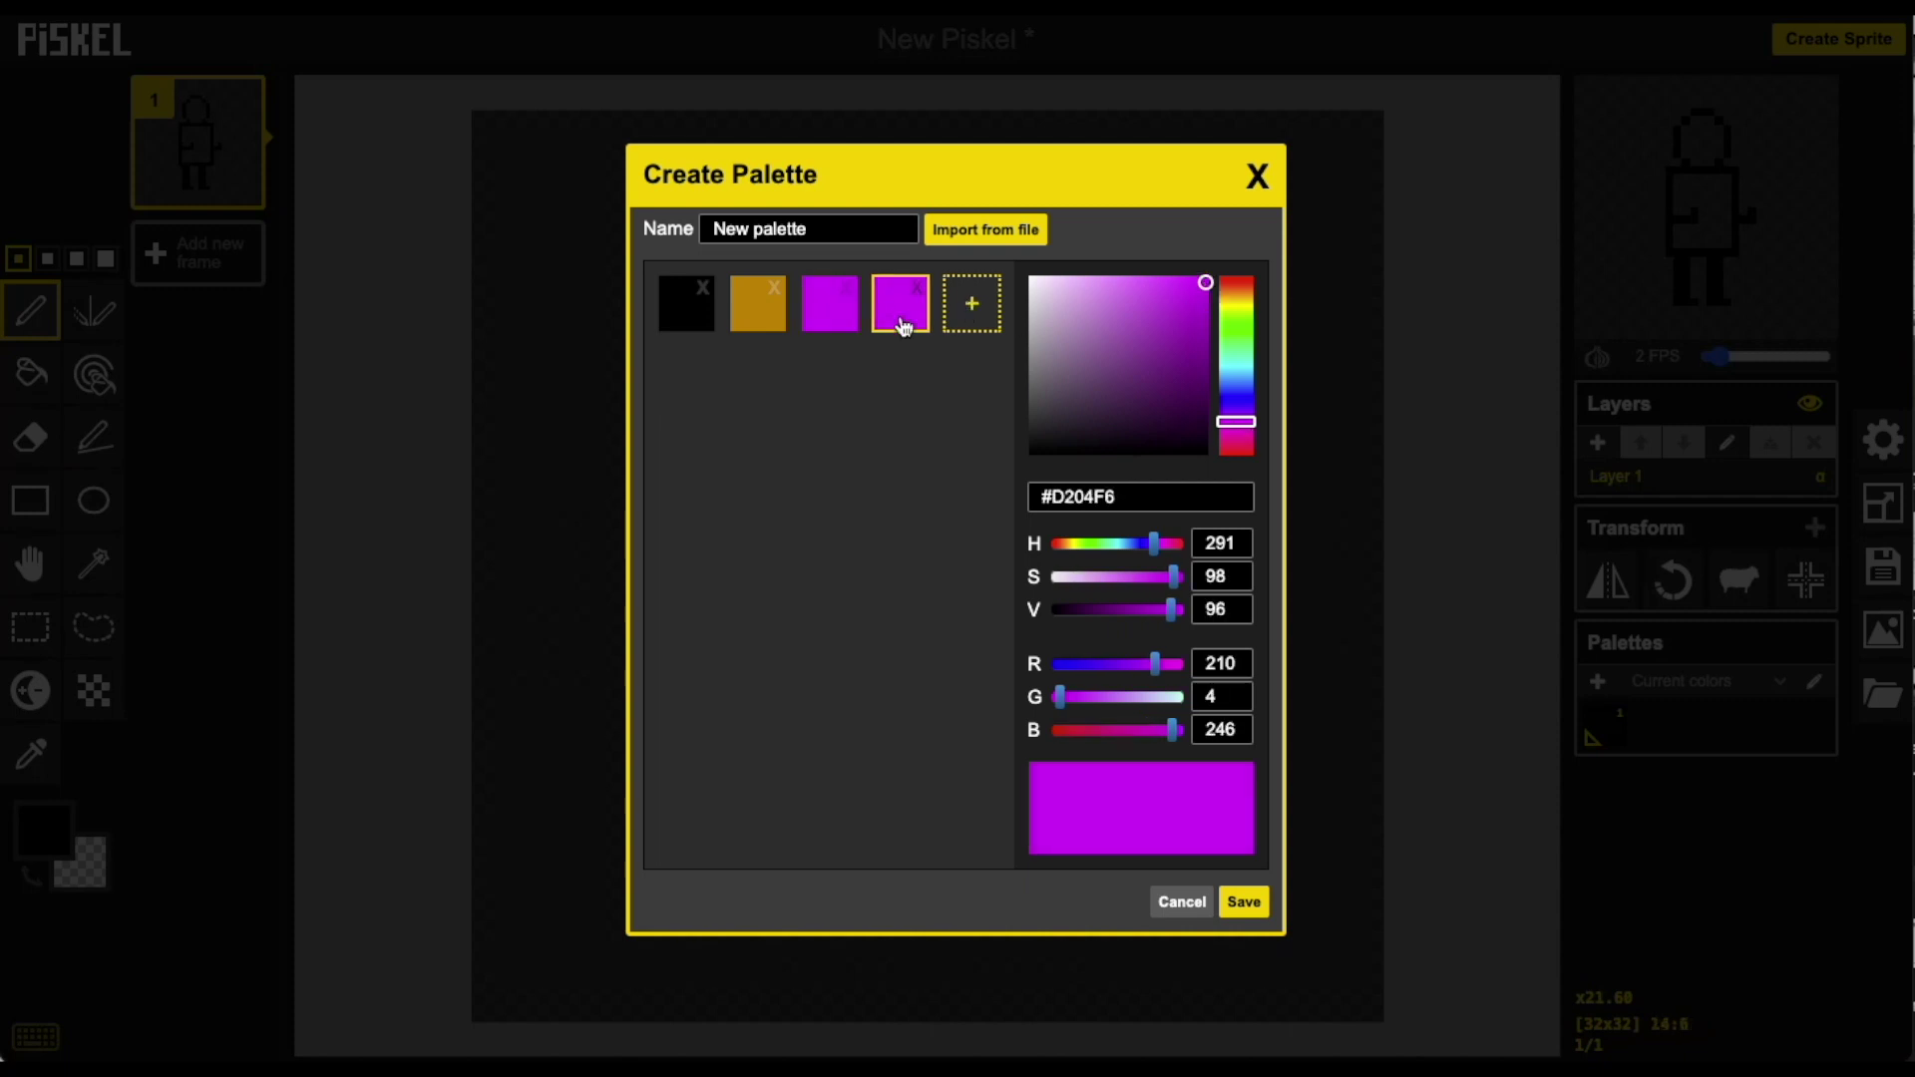
pyautogui.moveTo(1237, 429); pyautogui.dragTo(1236, 410)
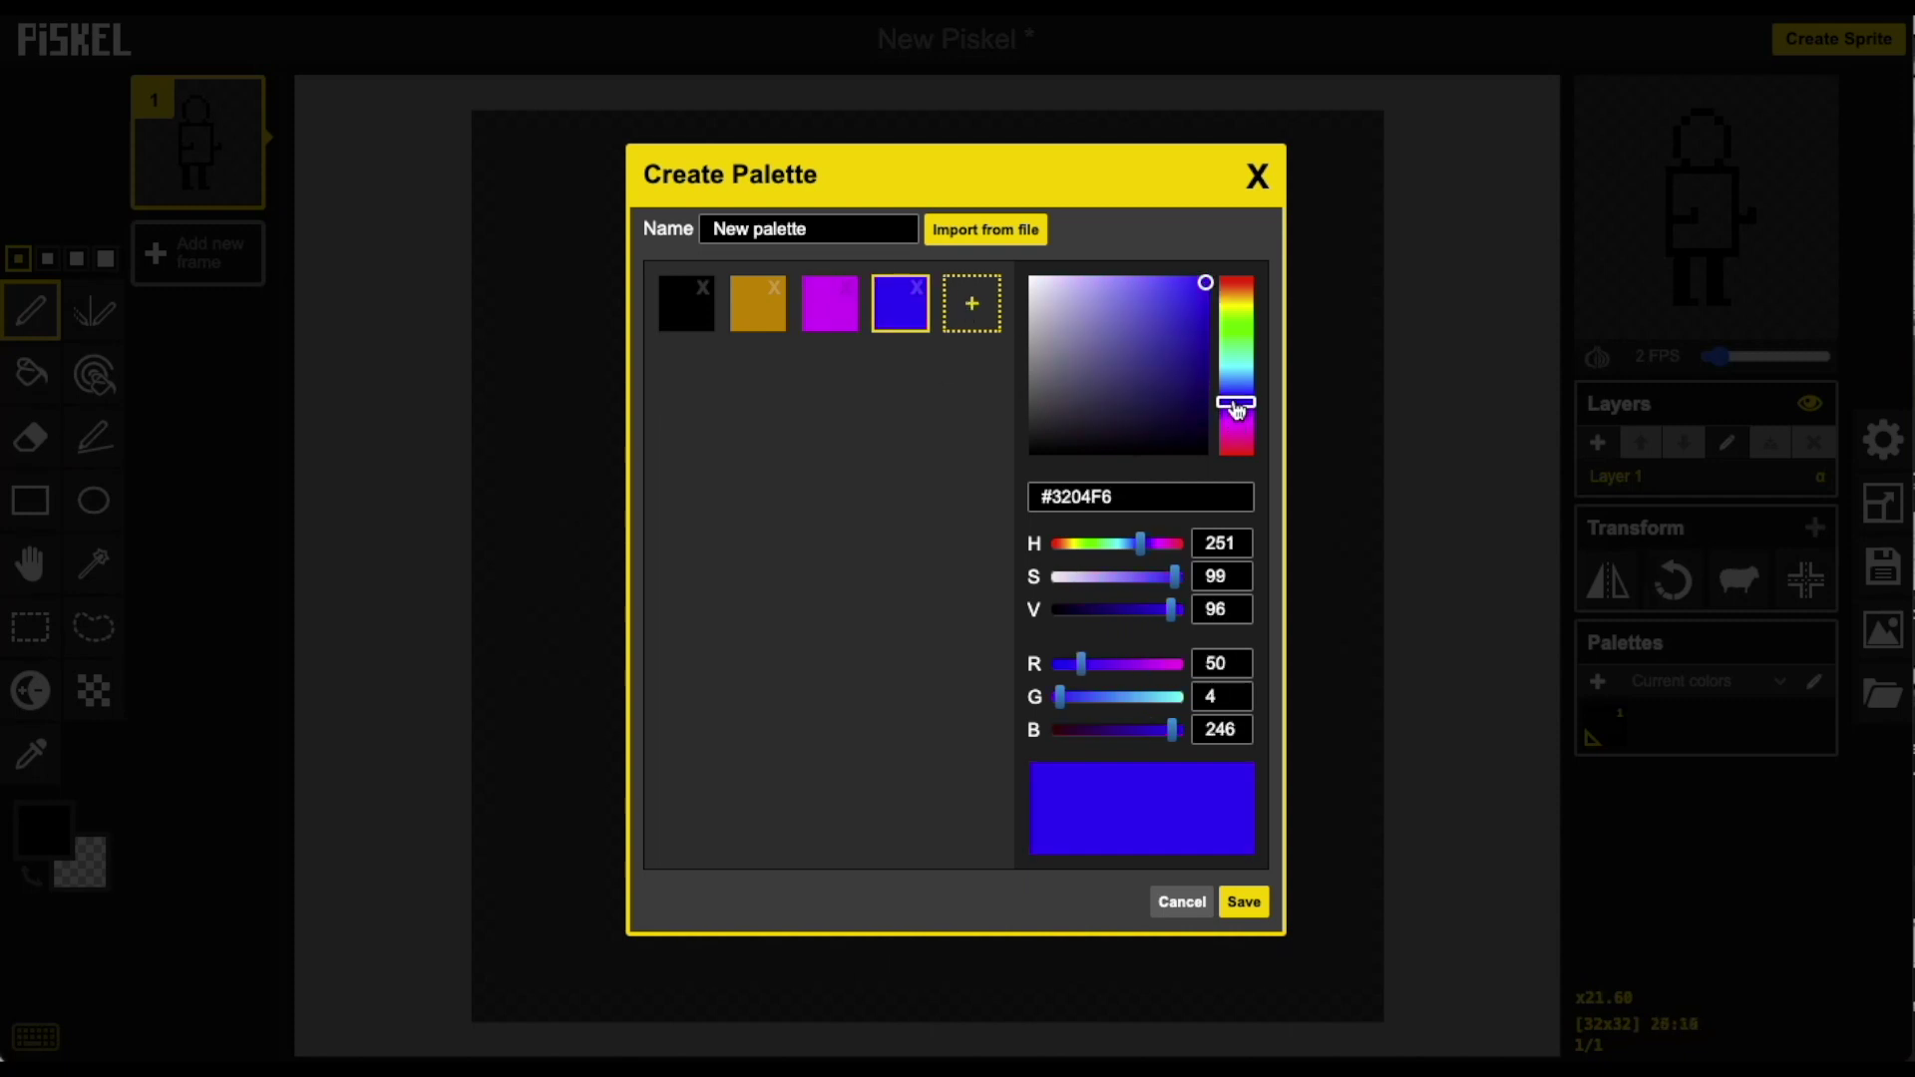
pyautogui.click(972, 315)
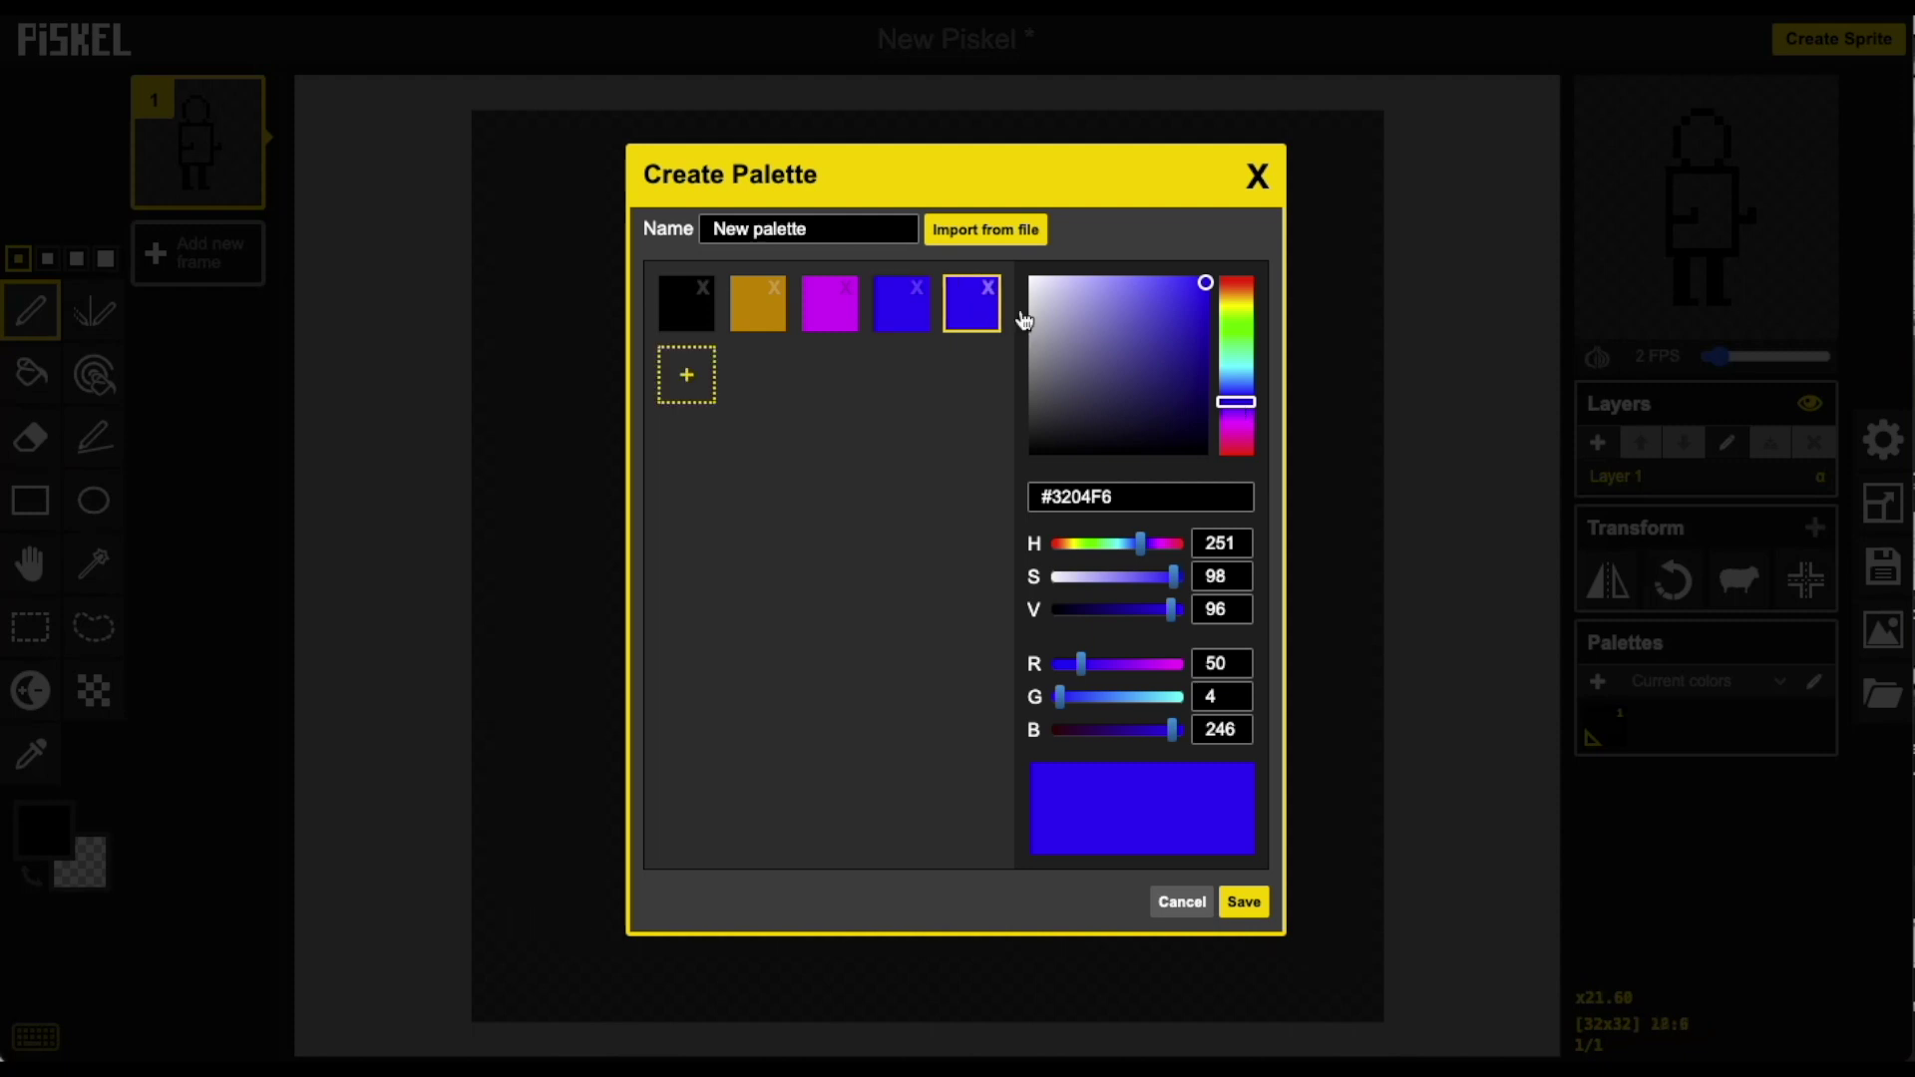
pyautogui.moveTo(1204, 283); pyautogui.dragTo(1208, 377)
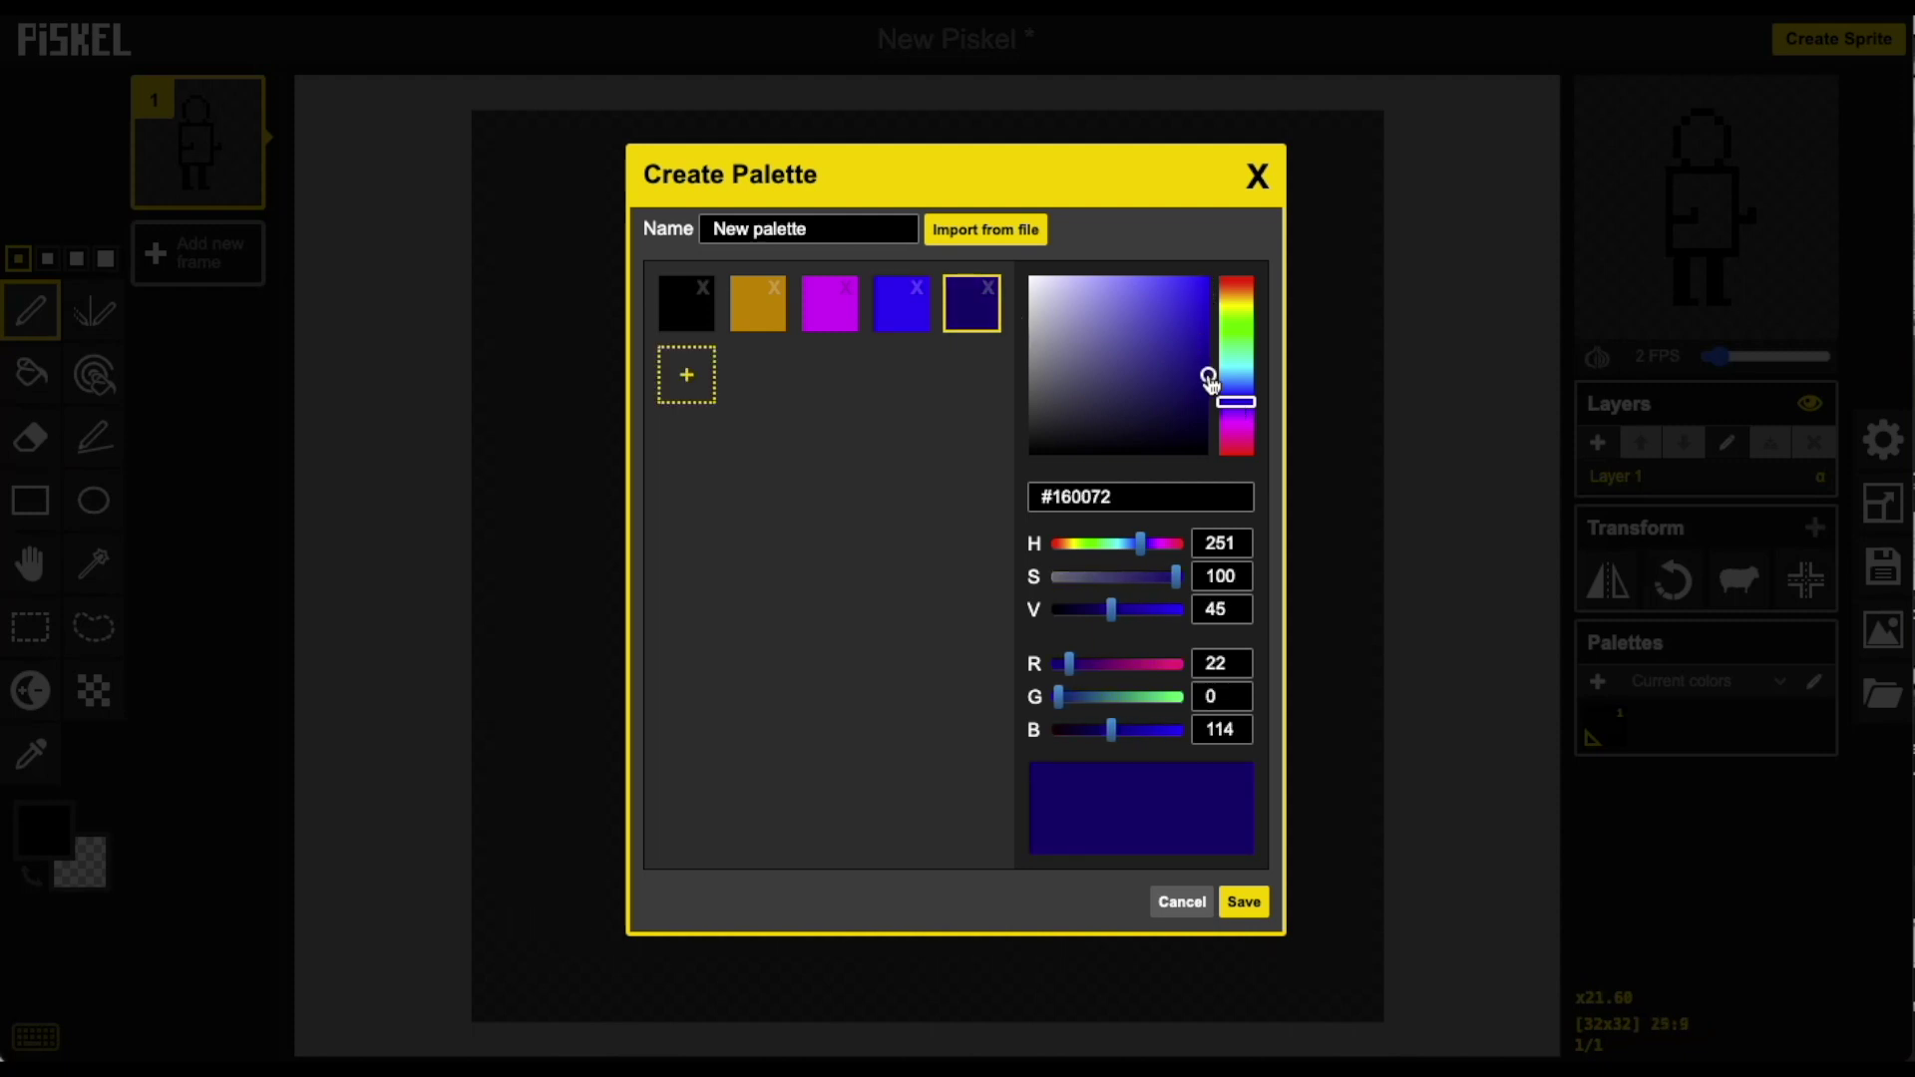
pyautogui.click(688, 383)
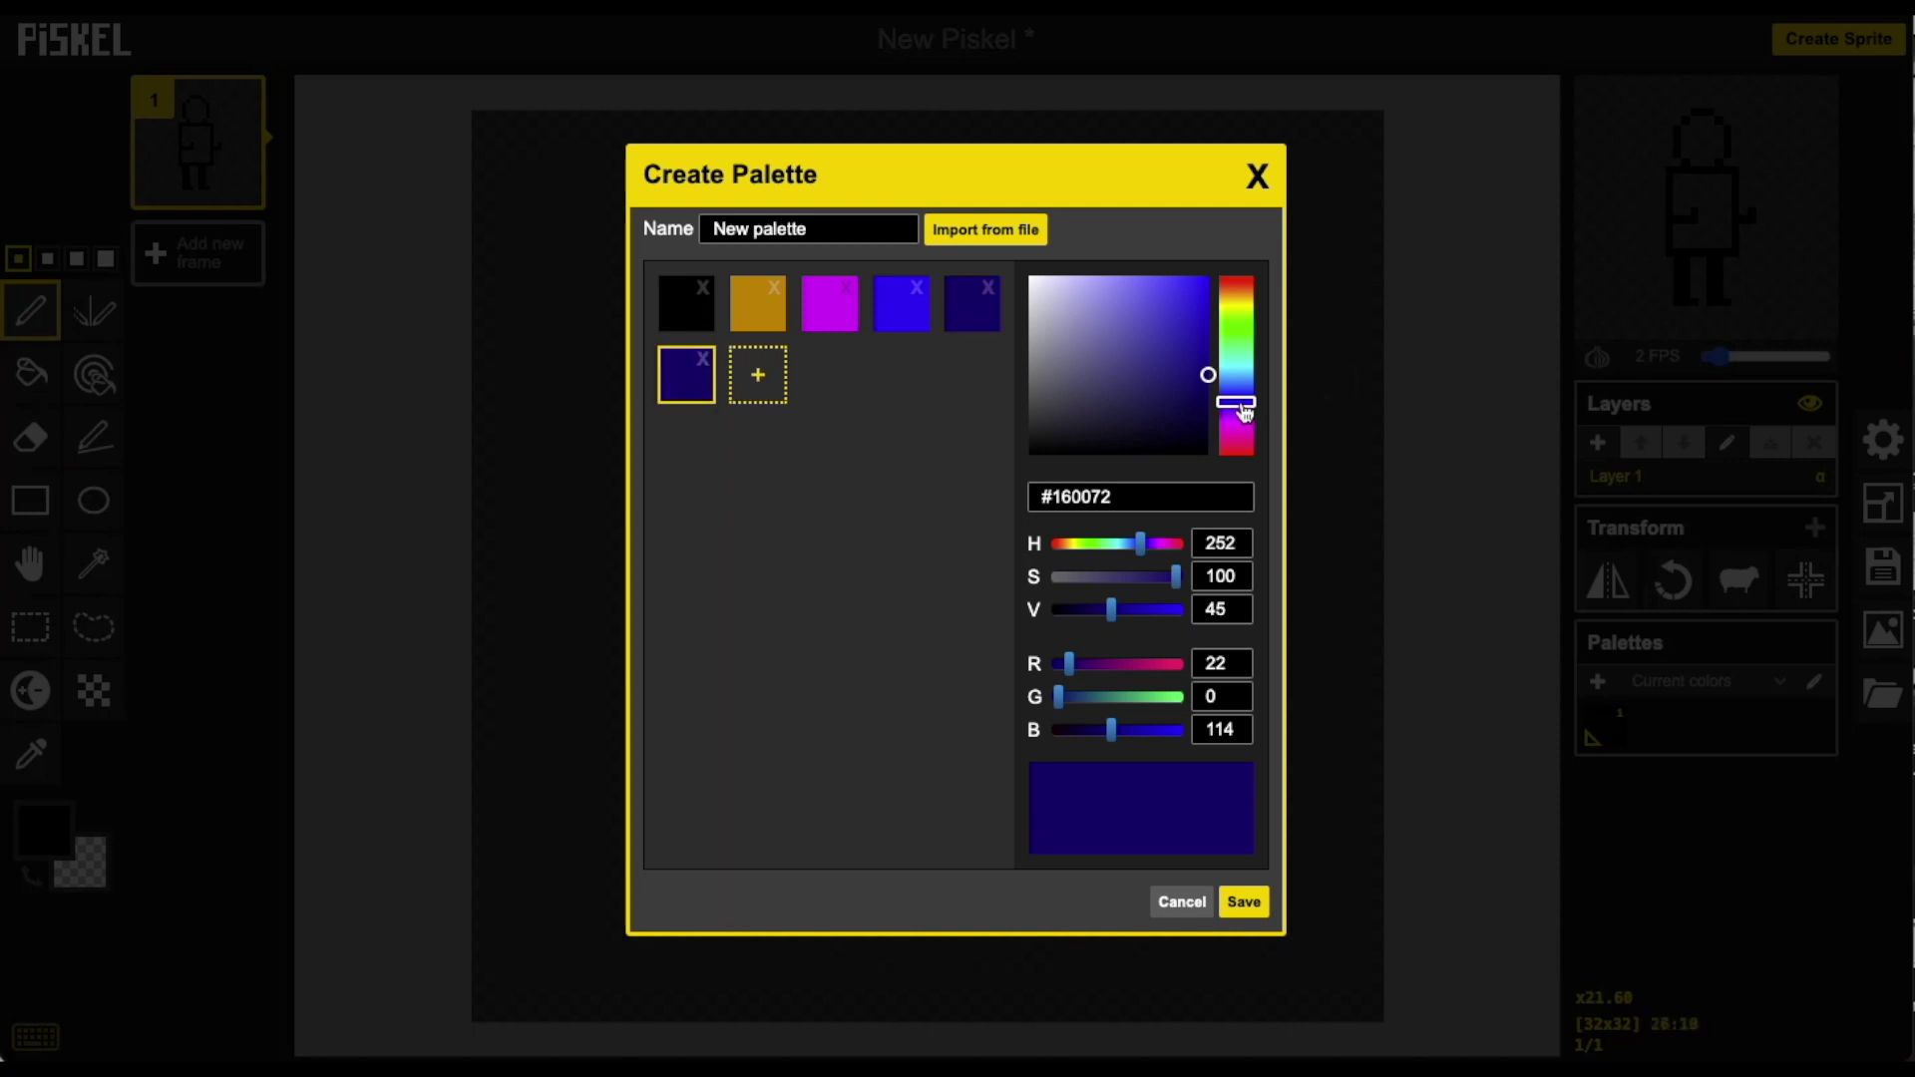
pyautogui.moveTo(1244, 411)
pyautogui.mouseDown()
pyautogui.moveTo(1247, 313)
pyautogui.moveTo(1205, 326)
pyautogui.moveTo(1206, 404)
pyautogui.mouseUp()
pyautogui.click(783, 386)
pyautogui.click(1244, 902)
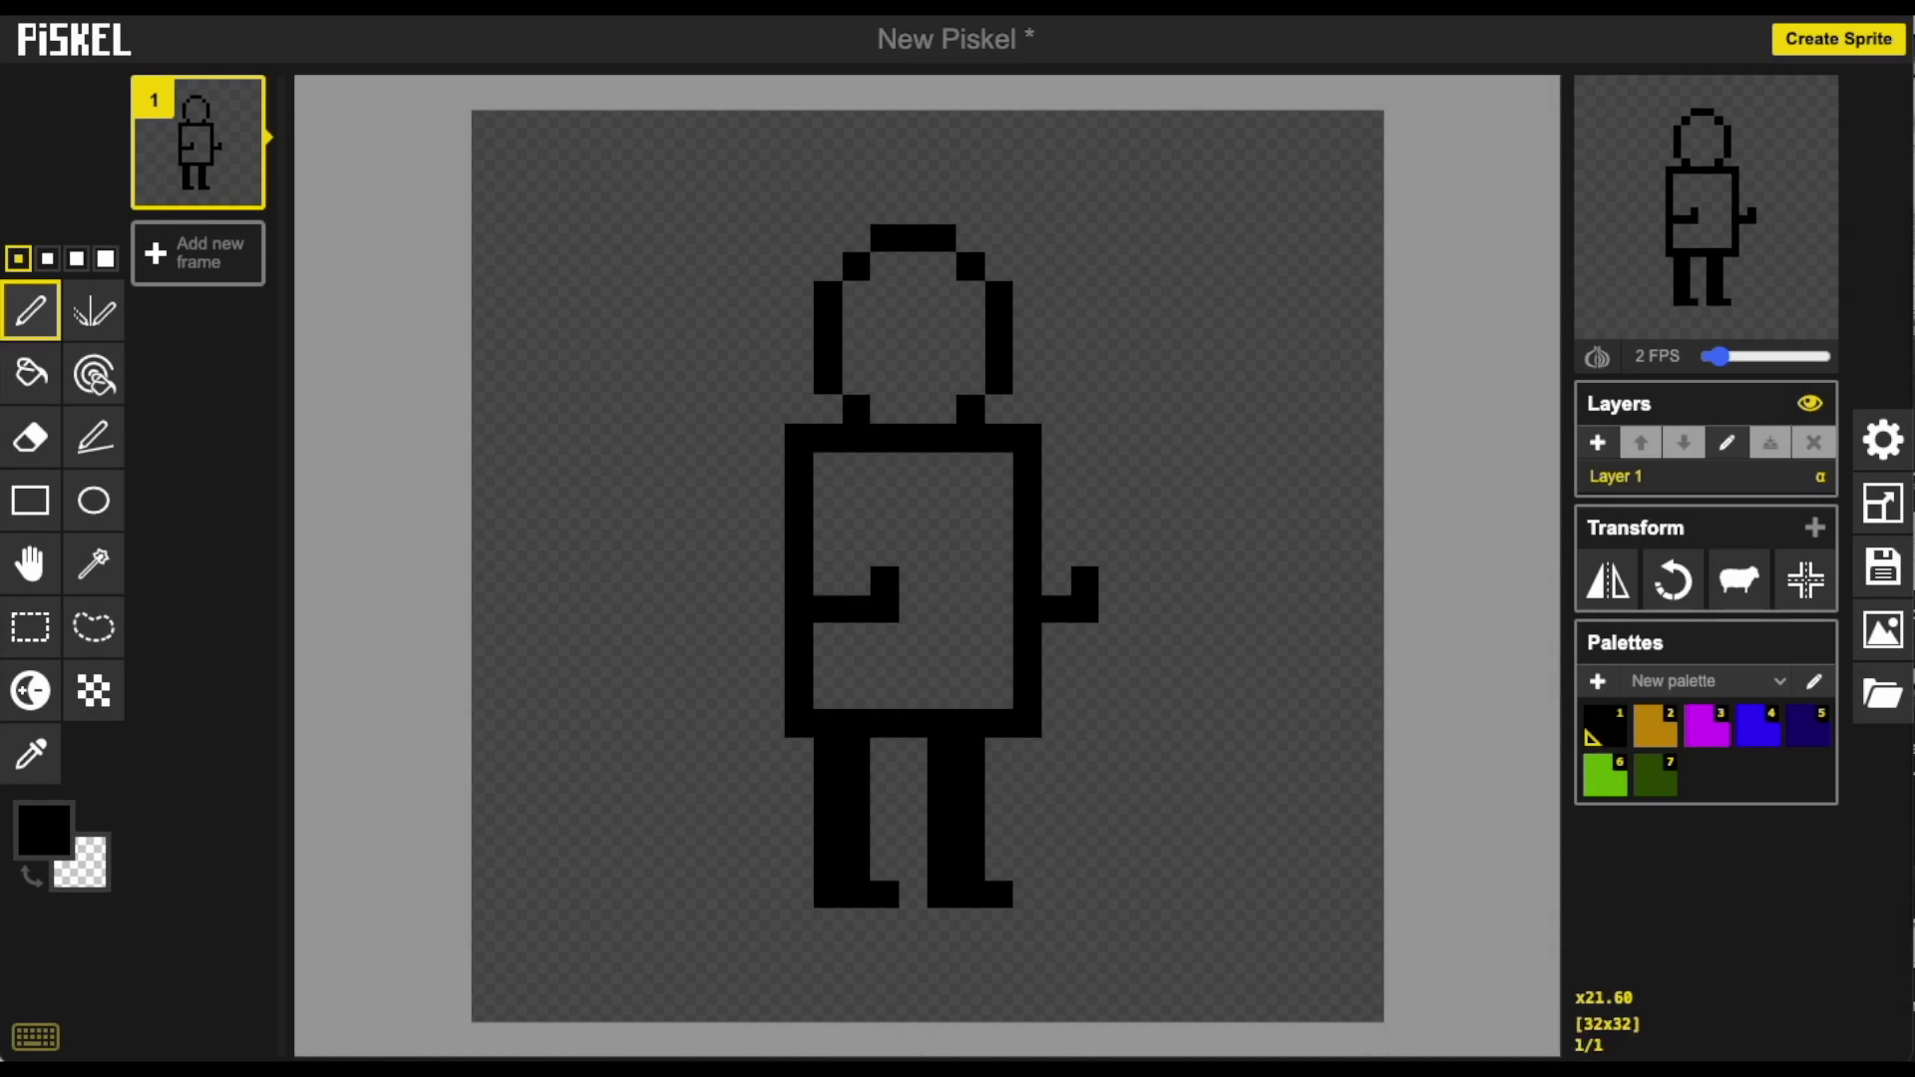
# Step: Fill the head orange and paint magenta hair on top
pyautogui.click(42, 391)
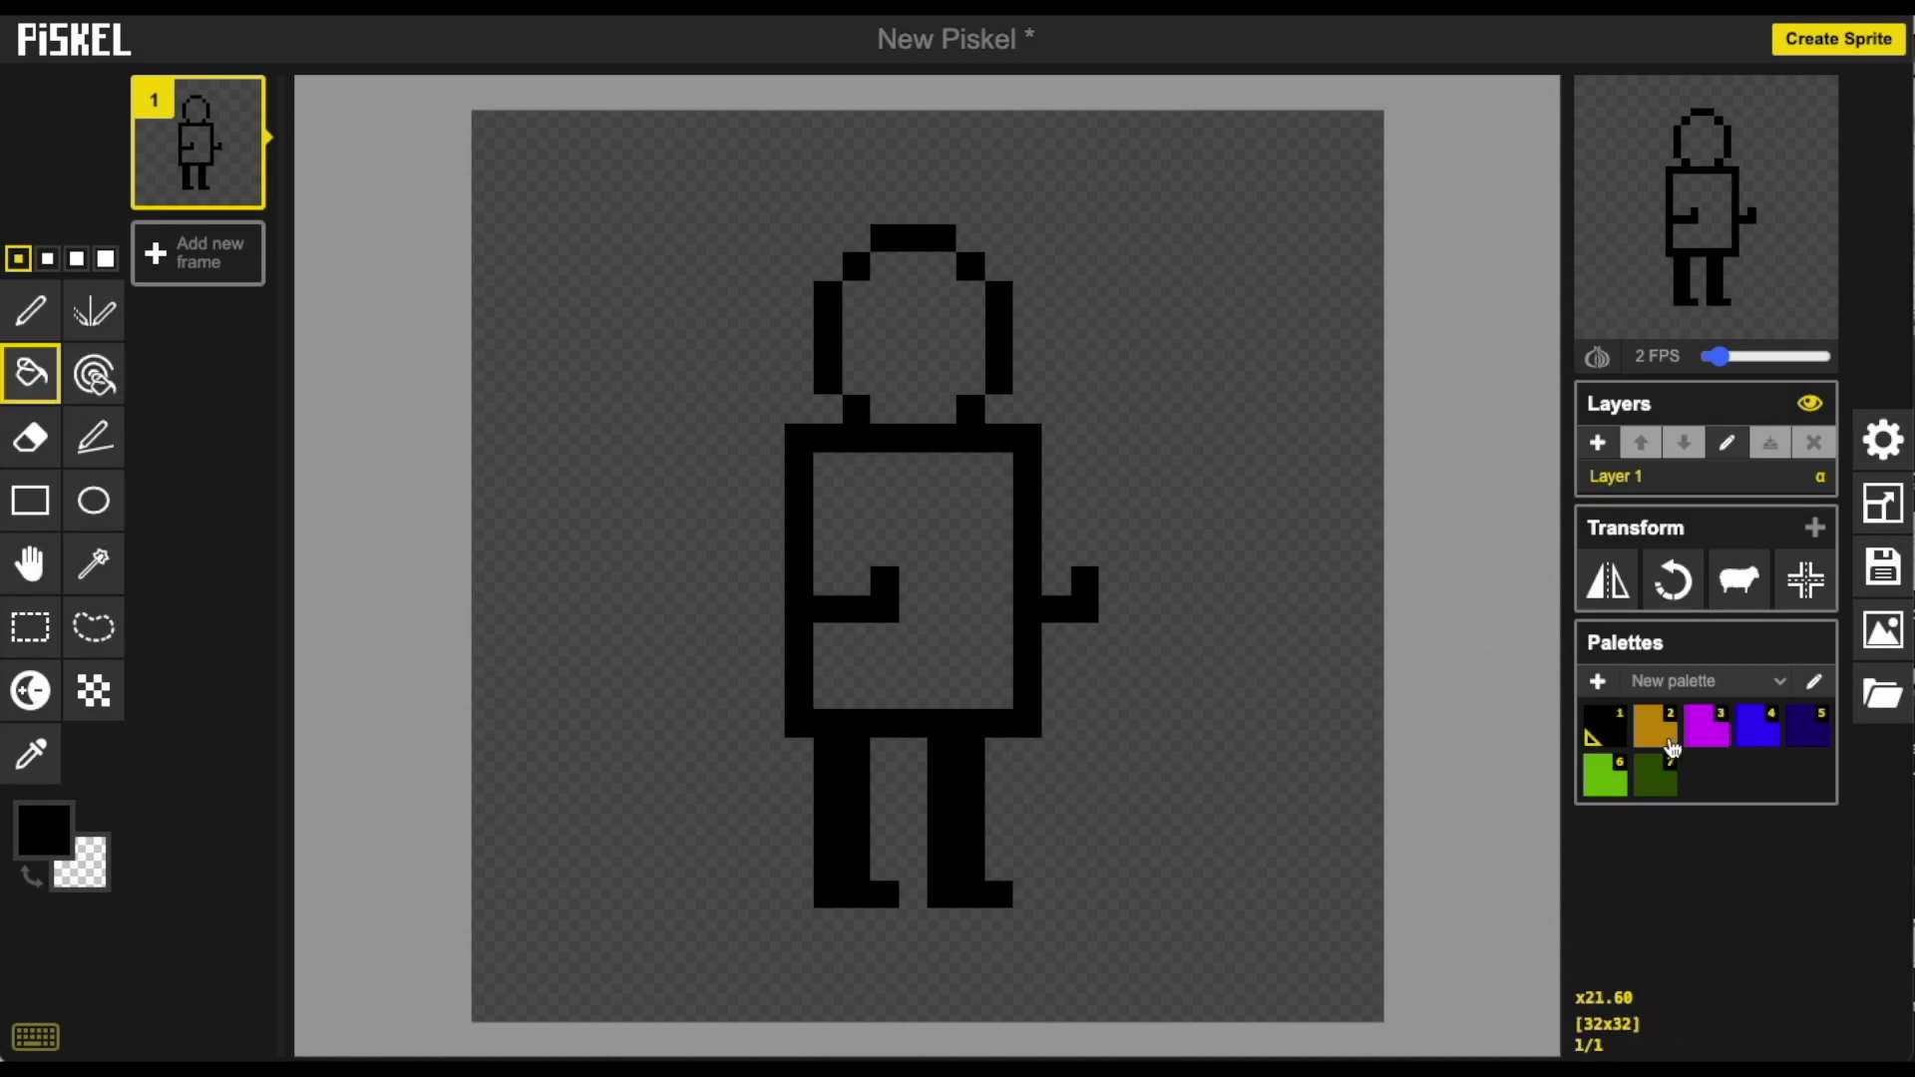
pyautogui.click(1672, 746)
pyautogui.click(947, 351)
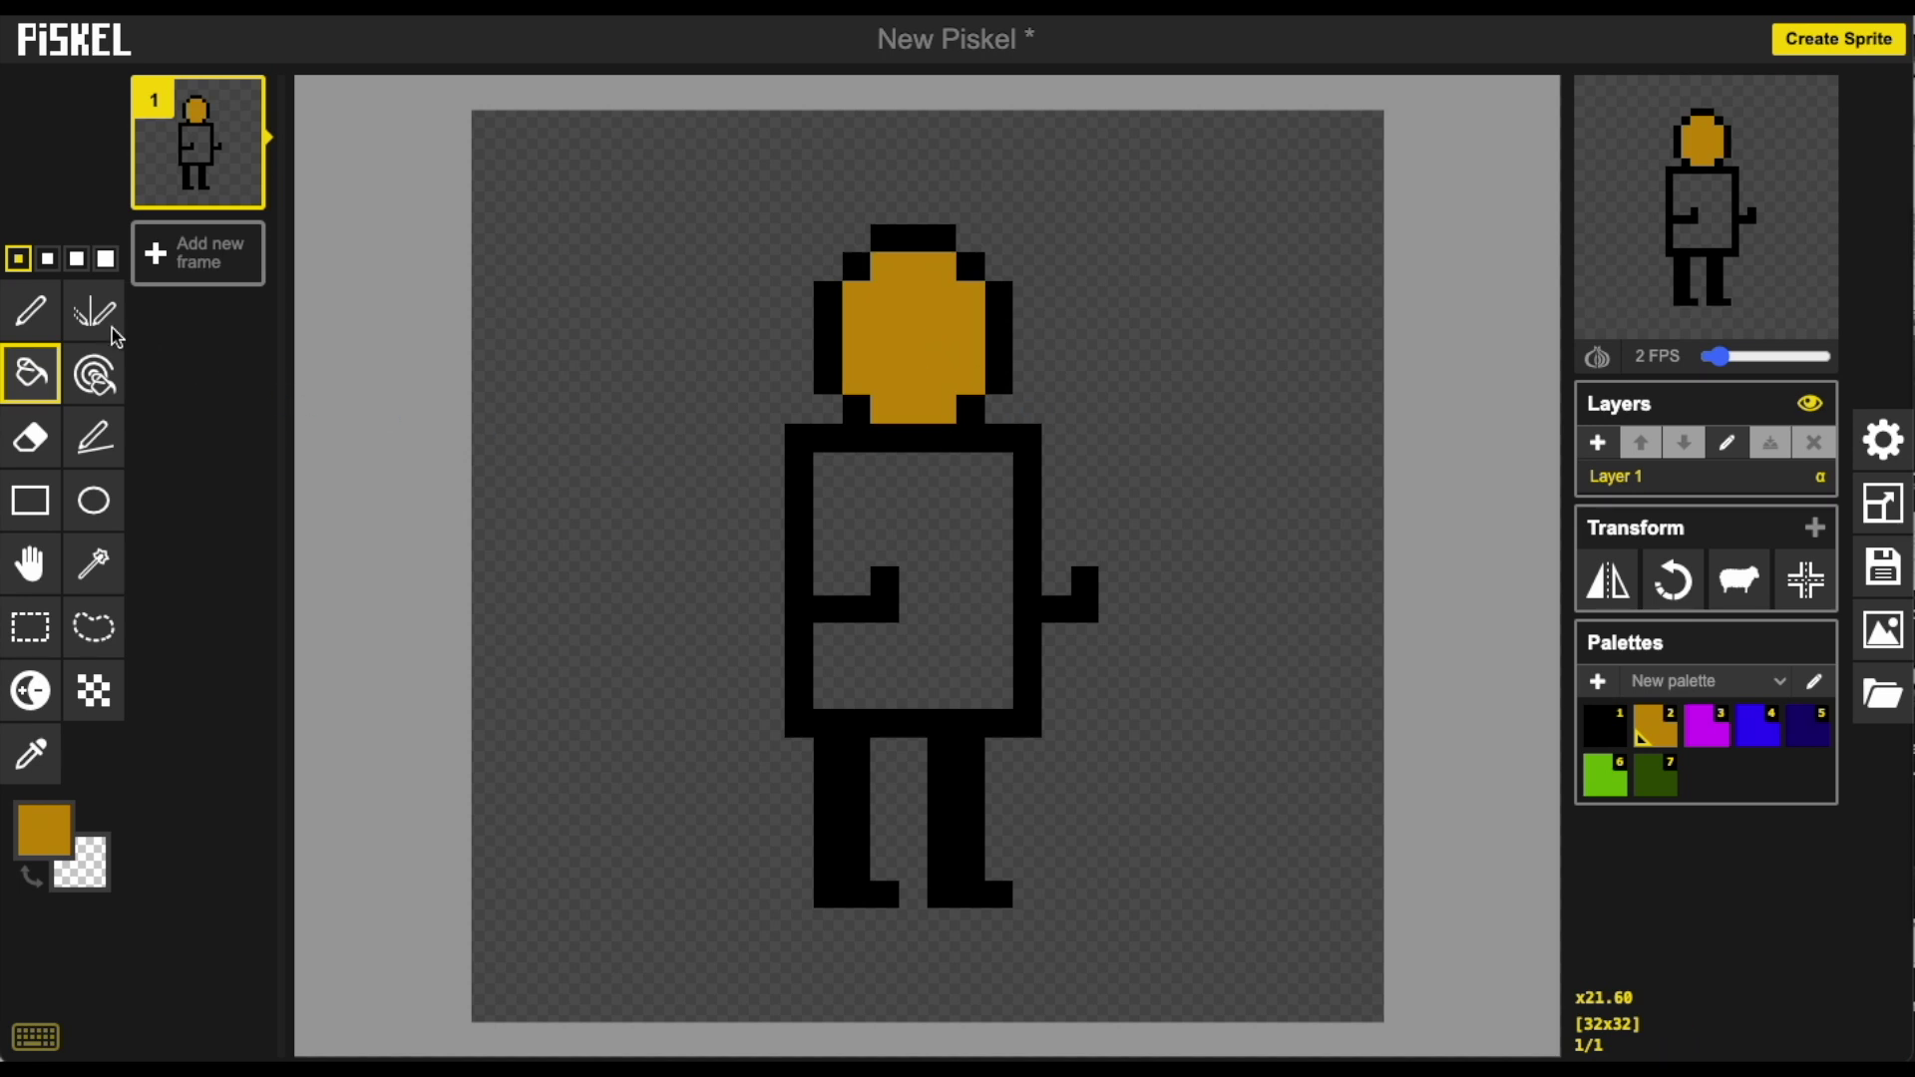
pyautogui.click(30, 312)
pyautogui.moveTo(854, 311)
pyautogui.mouseDown()
pyautogui.moveTo(852, 392)
pyautogui.moveTo(980, 409)
pyautogui.moveTo(998, 383)
pyautogui.moveTo(960, 294)
pyautogui.moveTo(868, 266)
pyautogui.moveTo(966, 262)
pyautogui.moveTo(933, 242)
pyautogui.moveTo(846, 264)
pyautogui.moveTo(958, 264)
pyautogui.moveTo(856, 324)
pyautogui.mouseUp()
pyautogui.click(1706, 746)
# Step: Fill the body interior light green and paint its left, right and top edges green
pyautogui.click(30, 373)
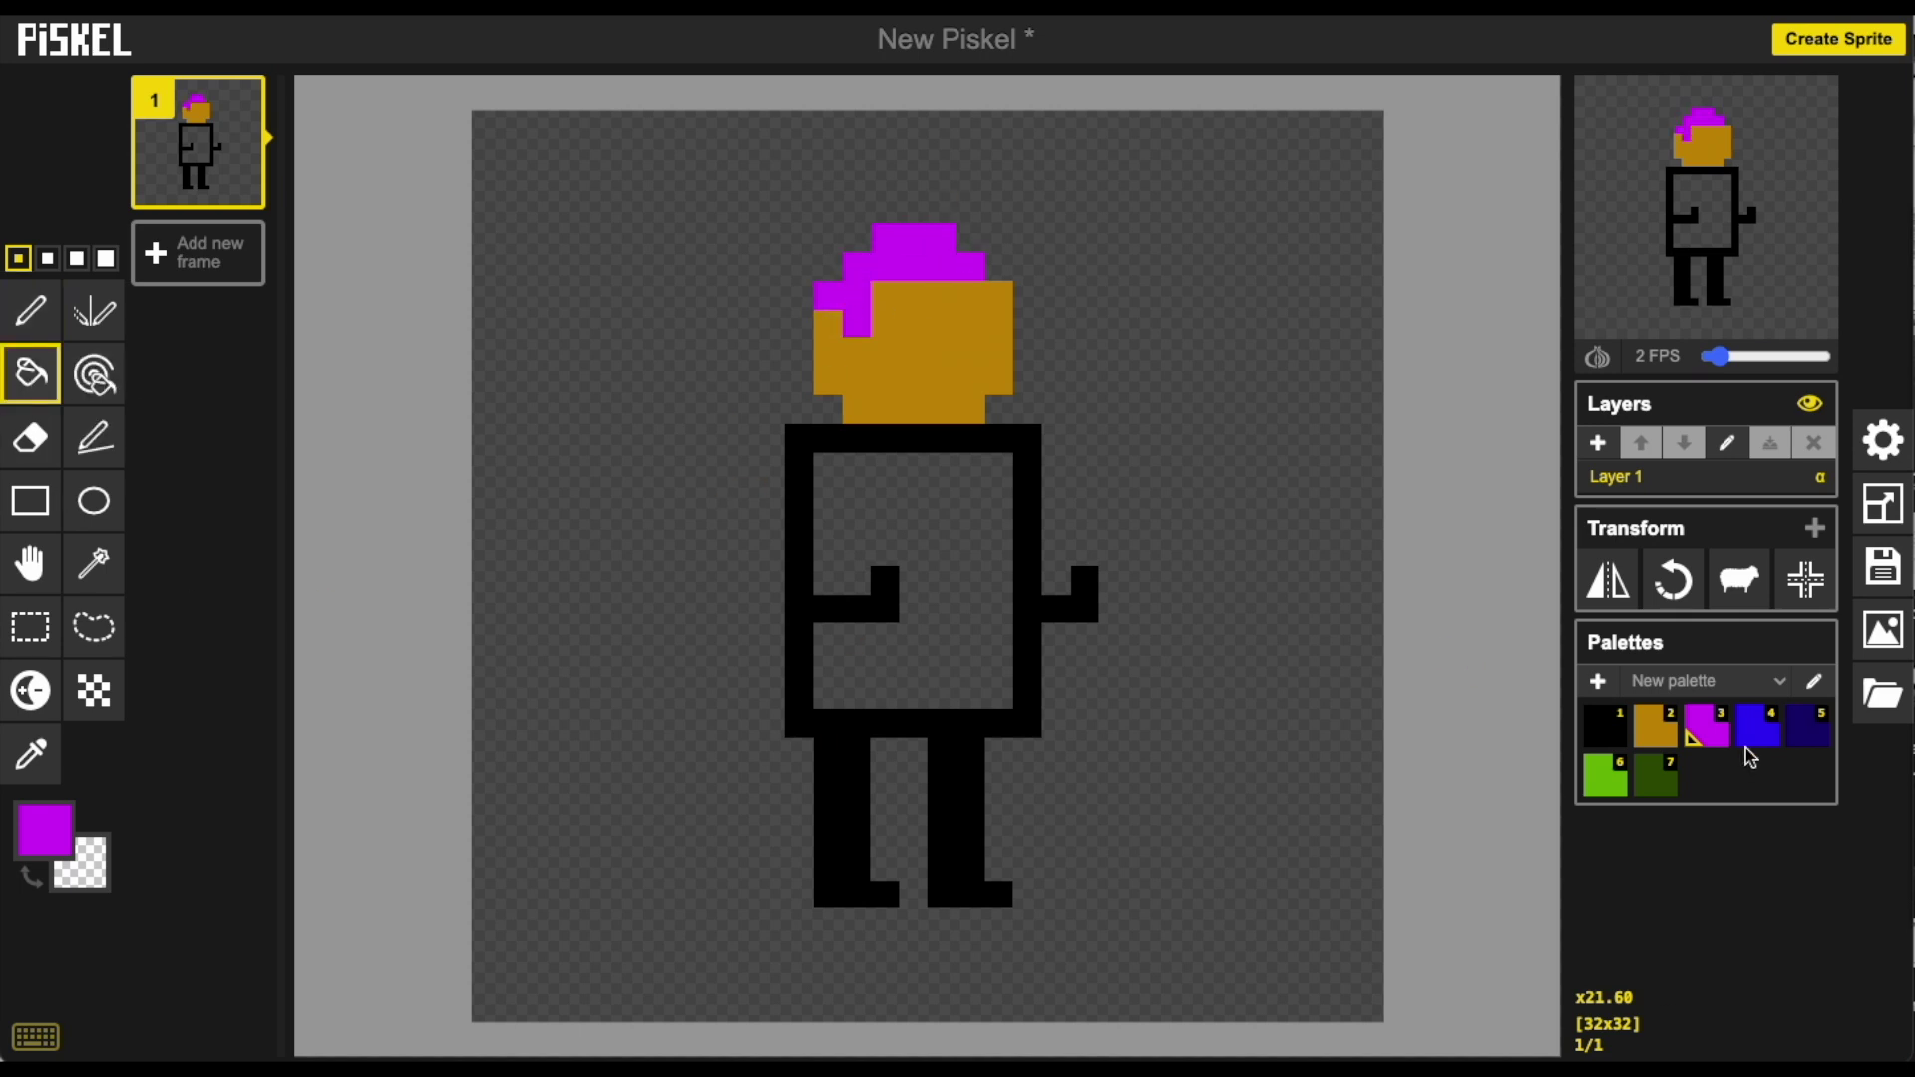
pyautogui.click(1605, 776)
pyautogui.click(984, 544)
pyautogui.click(1745, 742)
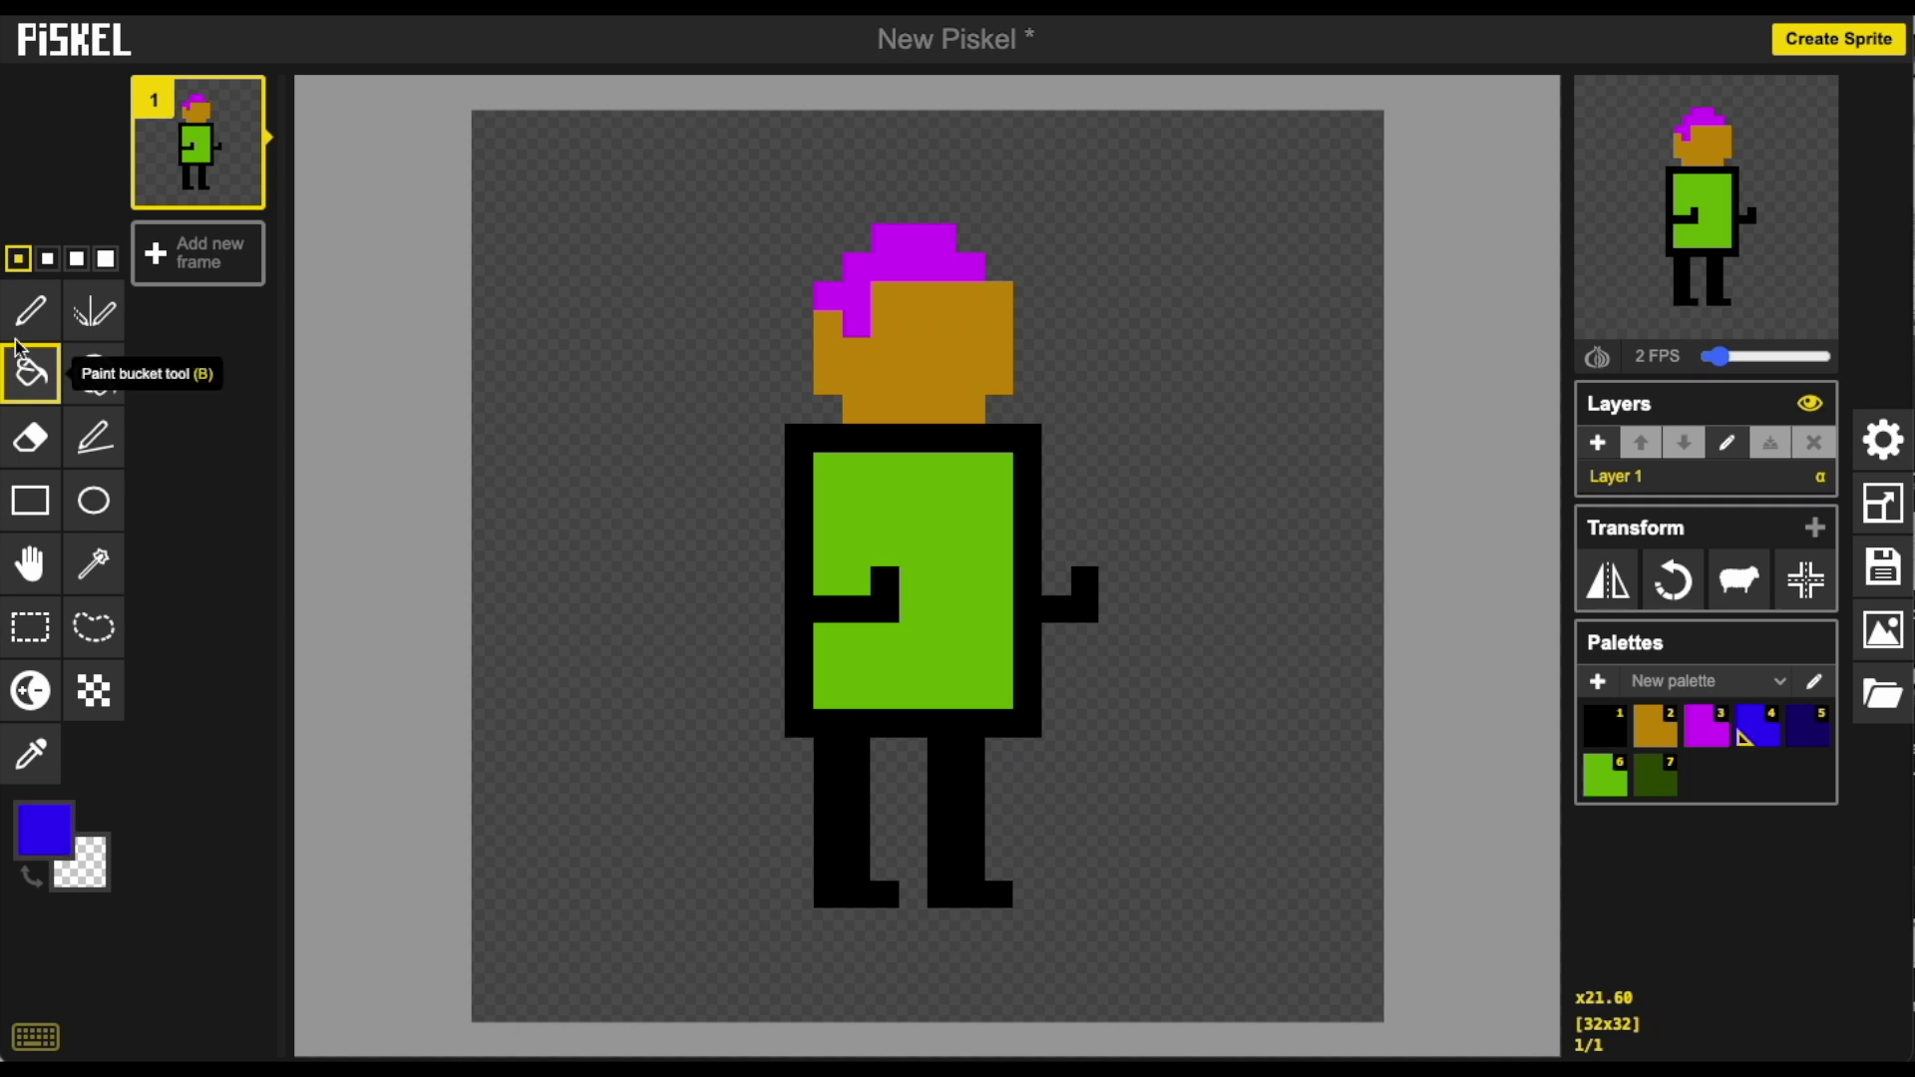
pyautogui.click(30, 310)
pyautogui.click(1605, 777)
pyautogui.moveTo(798, 461); pyautogui.dragTo(798, 590)
pyautogui.click(1028, 466)
pyautogui.moveTo(1030, 465)
pyautogui.mouseDown()
pyautogui.moveTo(1035, 582)
pyautogui.moveTo(803, 658)
pyautogui.moveTo(798, 629)
pyautogui.mouseUp()
pyautogui.moveTo(856, 436); pyautogui.dragTo(970, 439)
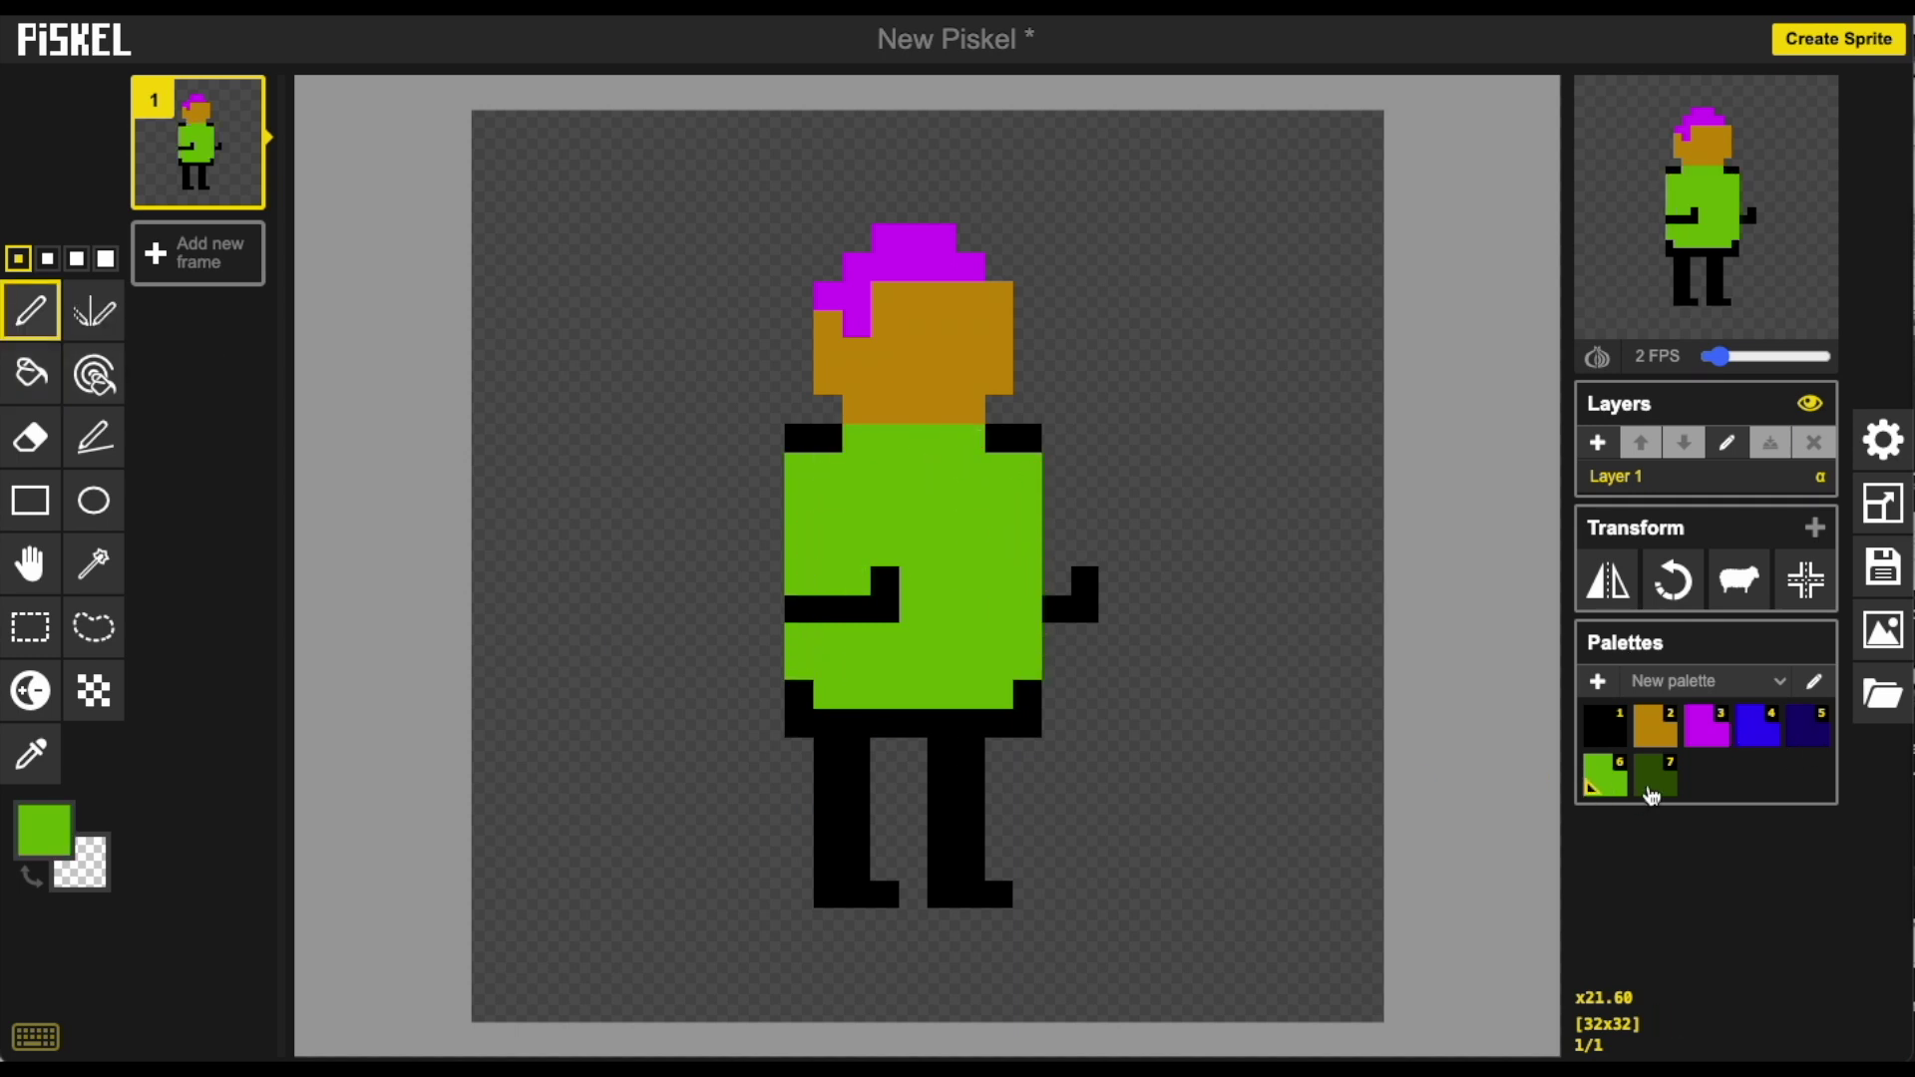
# Step: Recolour both arms dark green
pyautogui.click(1655, 777)
pyautogui.moveTo(795, 608); pyautogui.dragTo(894, 609)
pyautogui.moveTo(1052, 609); pyautogui.dragTo(1096, 603)
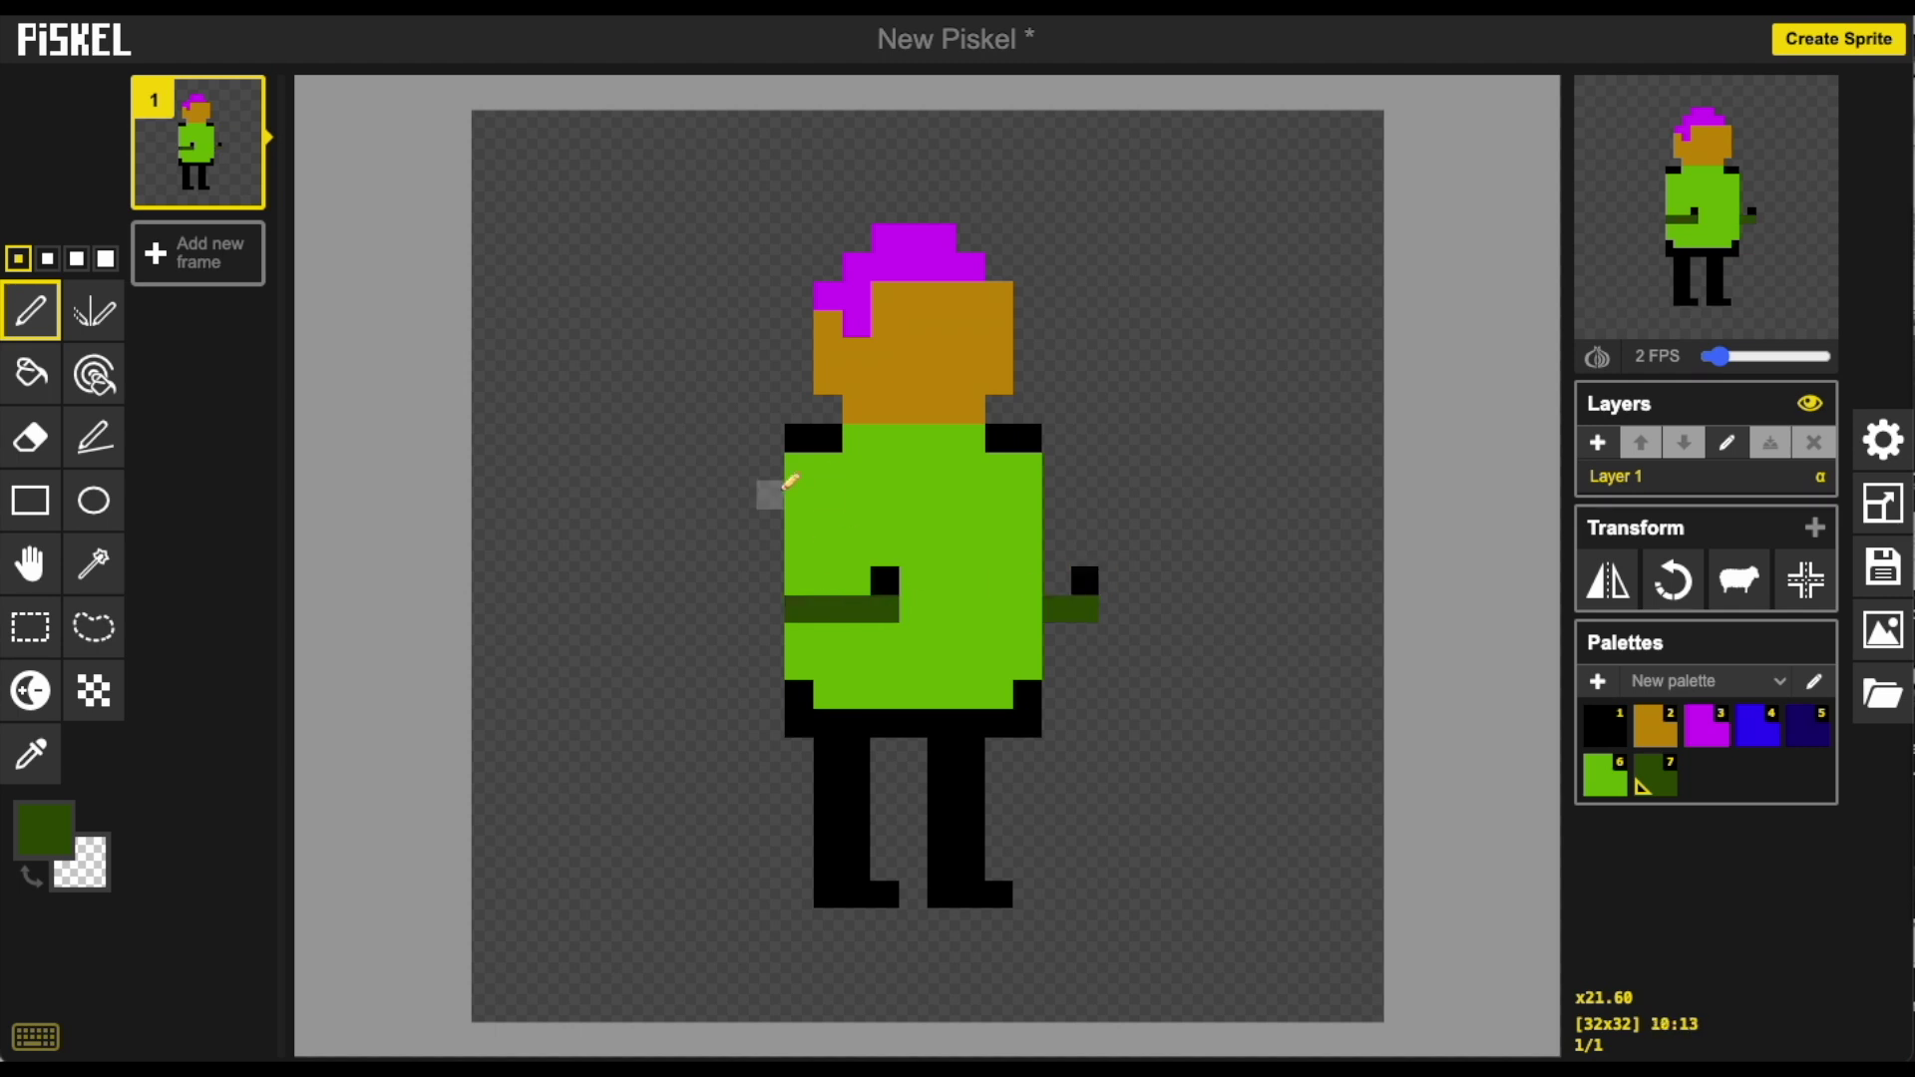
# Step: Erase the leftover black pixels at the body's lower corners and both shoulders
pyautogui.click(30, 436)
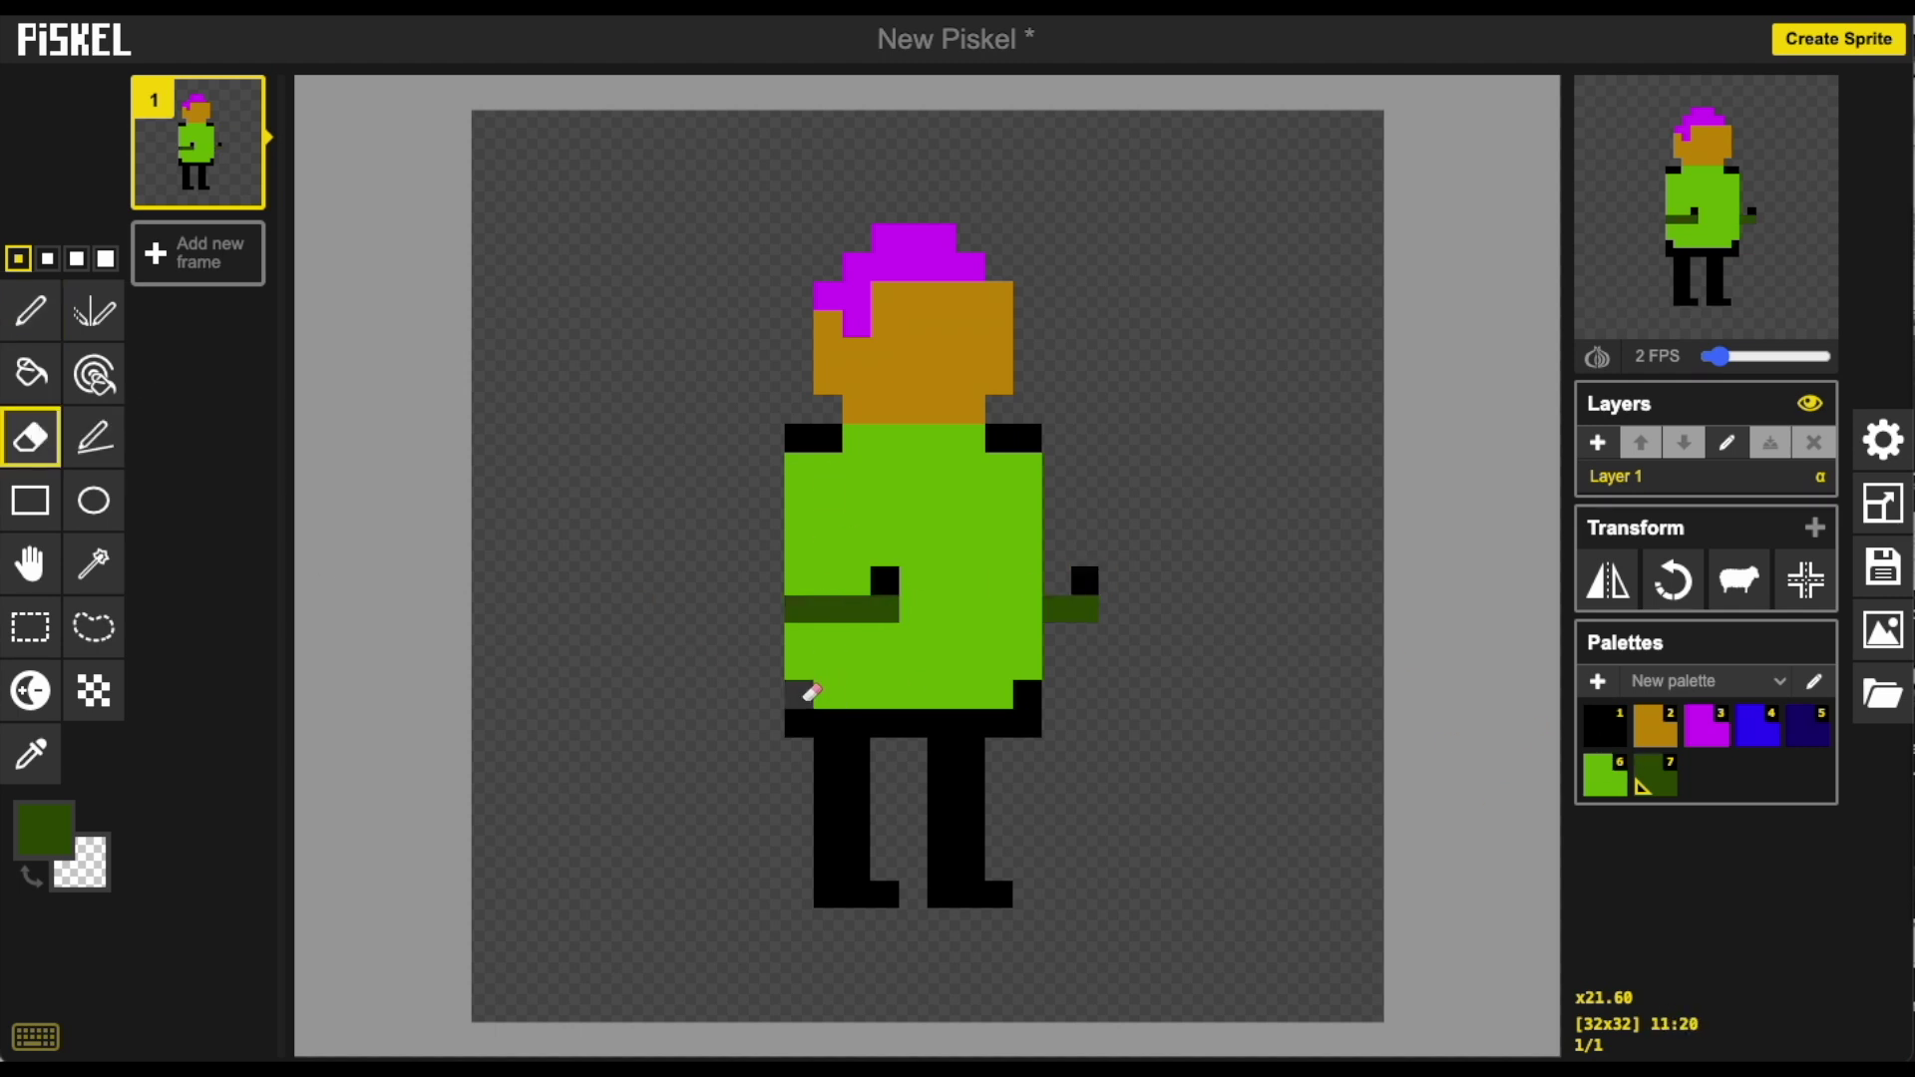
pyautogui.click(799, 694)
pyautogui.click(809, 716)
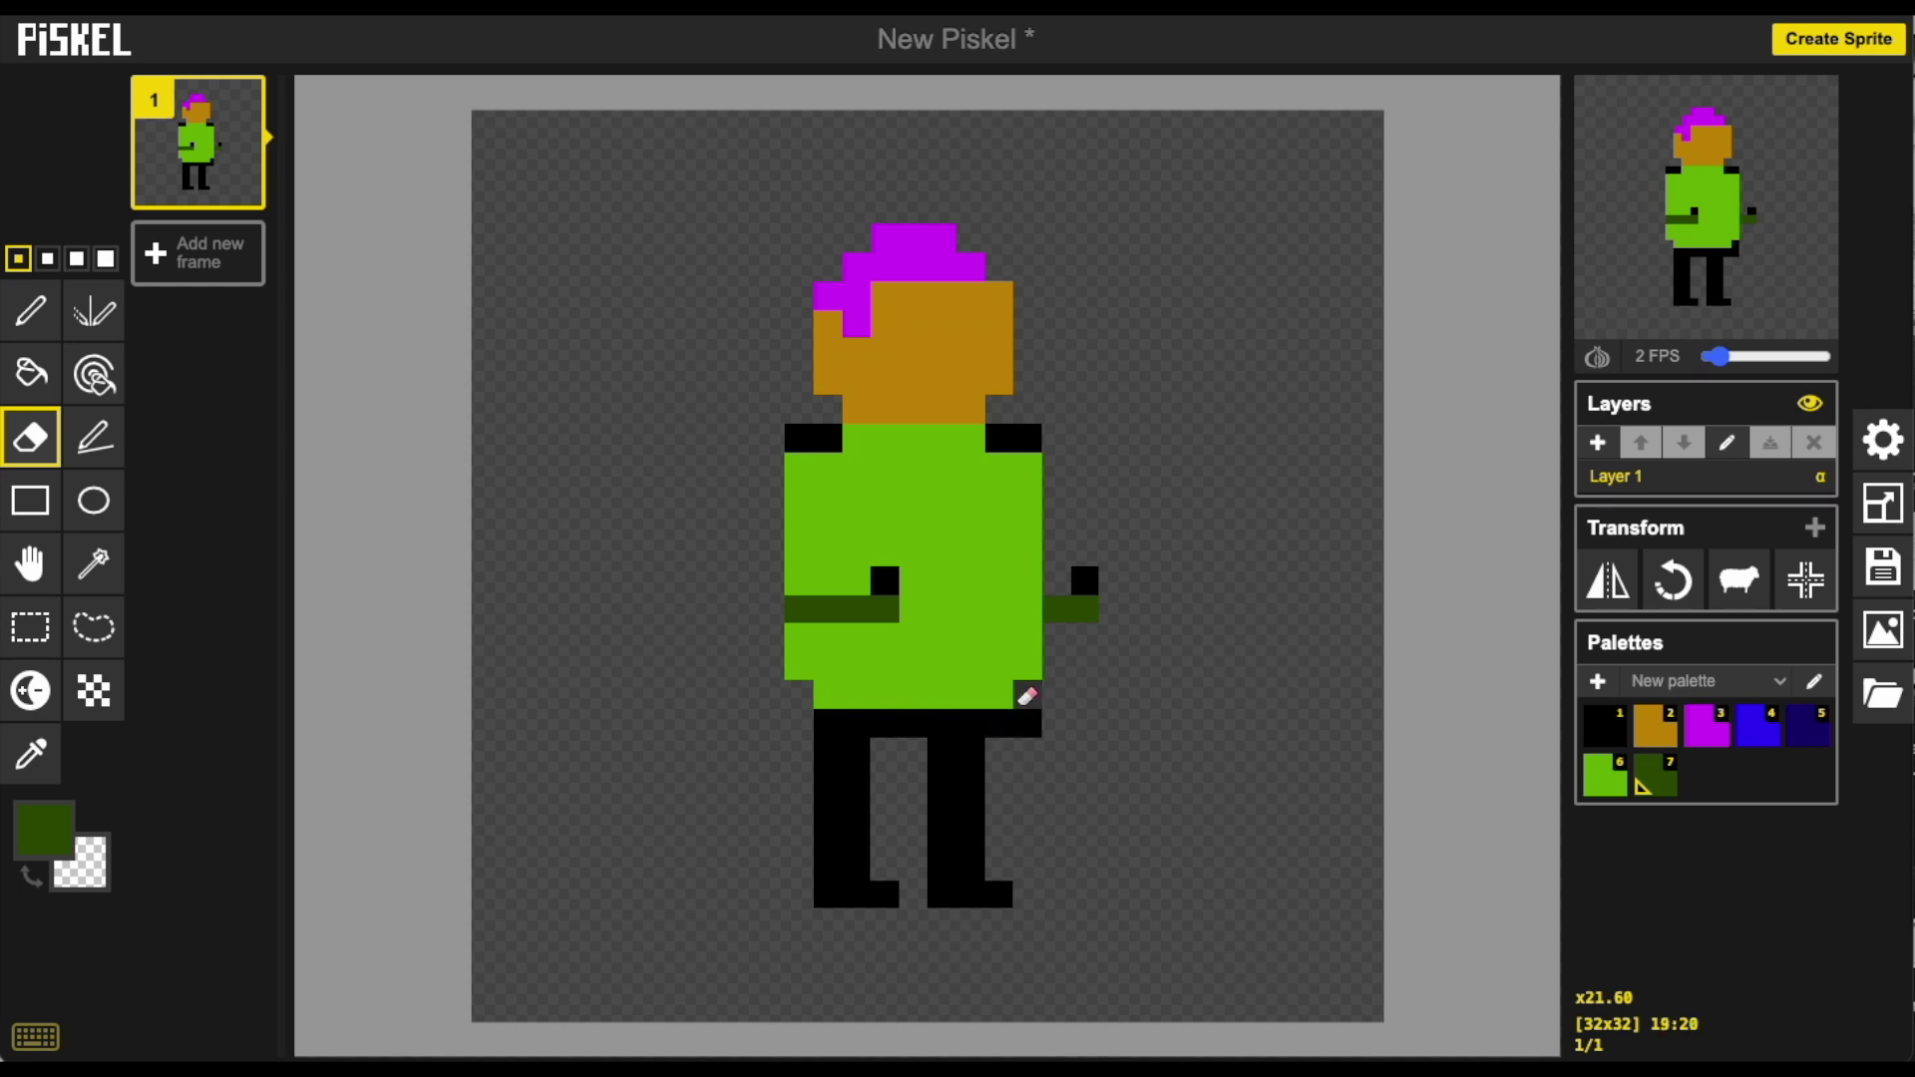
pyautogui.moveTo(1027, 693); pyautogui.dragTo(1037, 714)
pyautogui.moveTo(826, 436); pyautogui.dragTo(804, 428)
pyautogui.moveTo(1007, 436); pyautogui.dragTo(1042, 432)
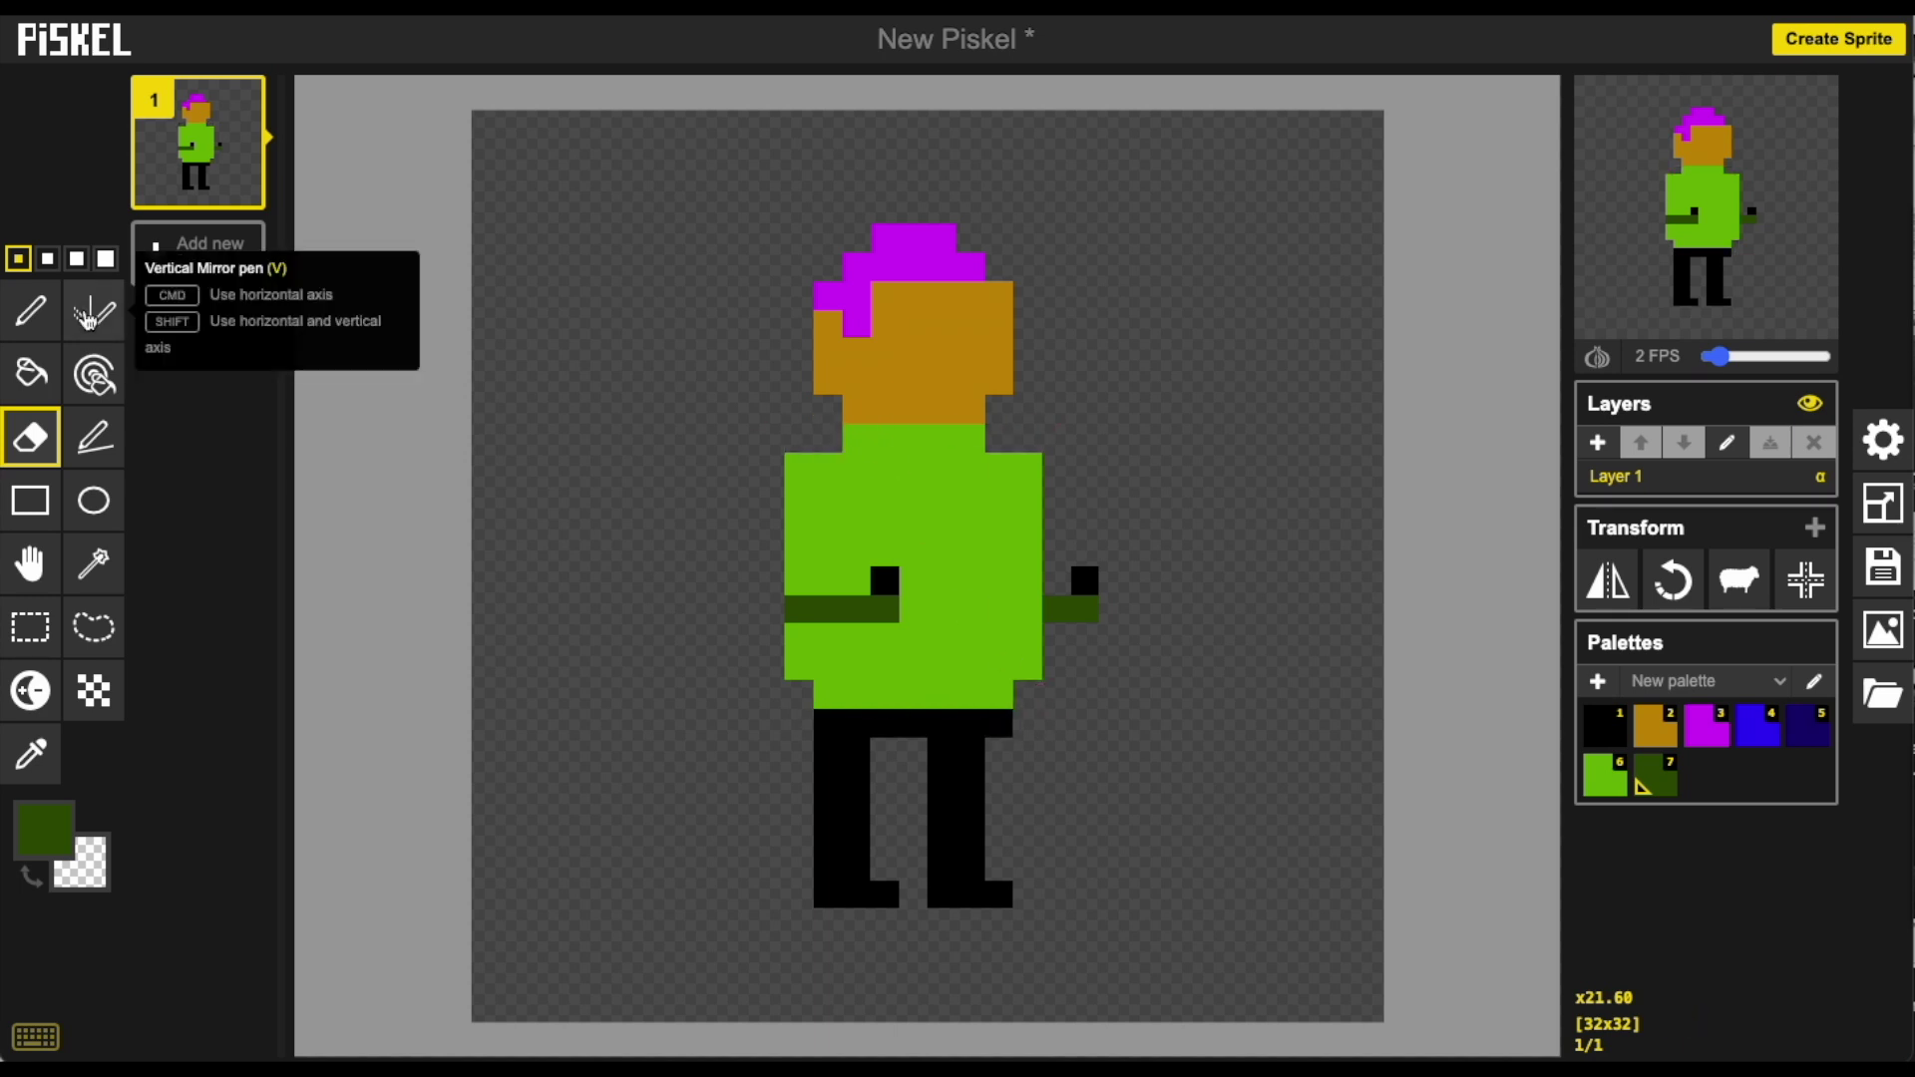
# Step: Paint 2x2 brown hand blocks at the ends of both arms
pyautogui.click(30, 311)
pyautogui.click(1672, 746)
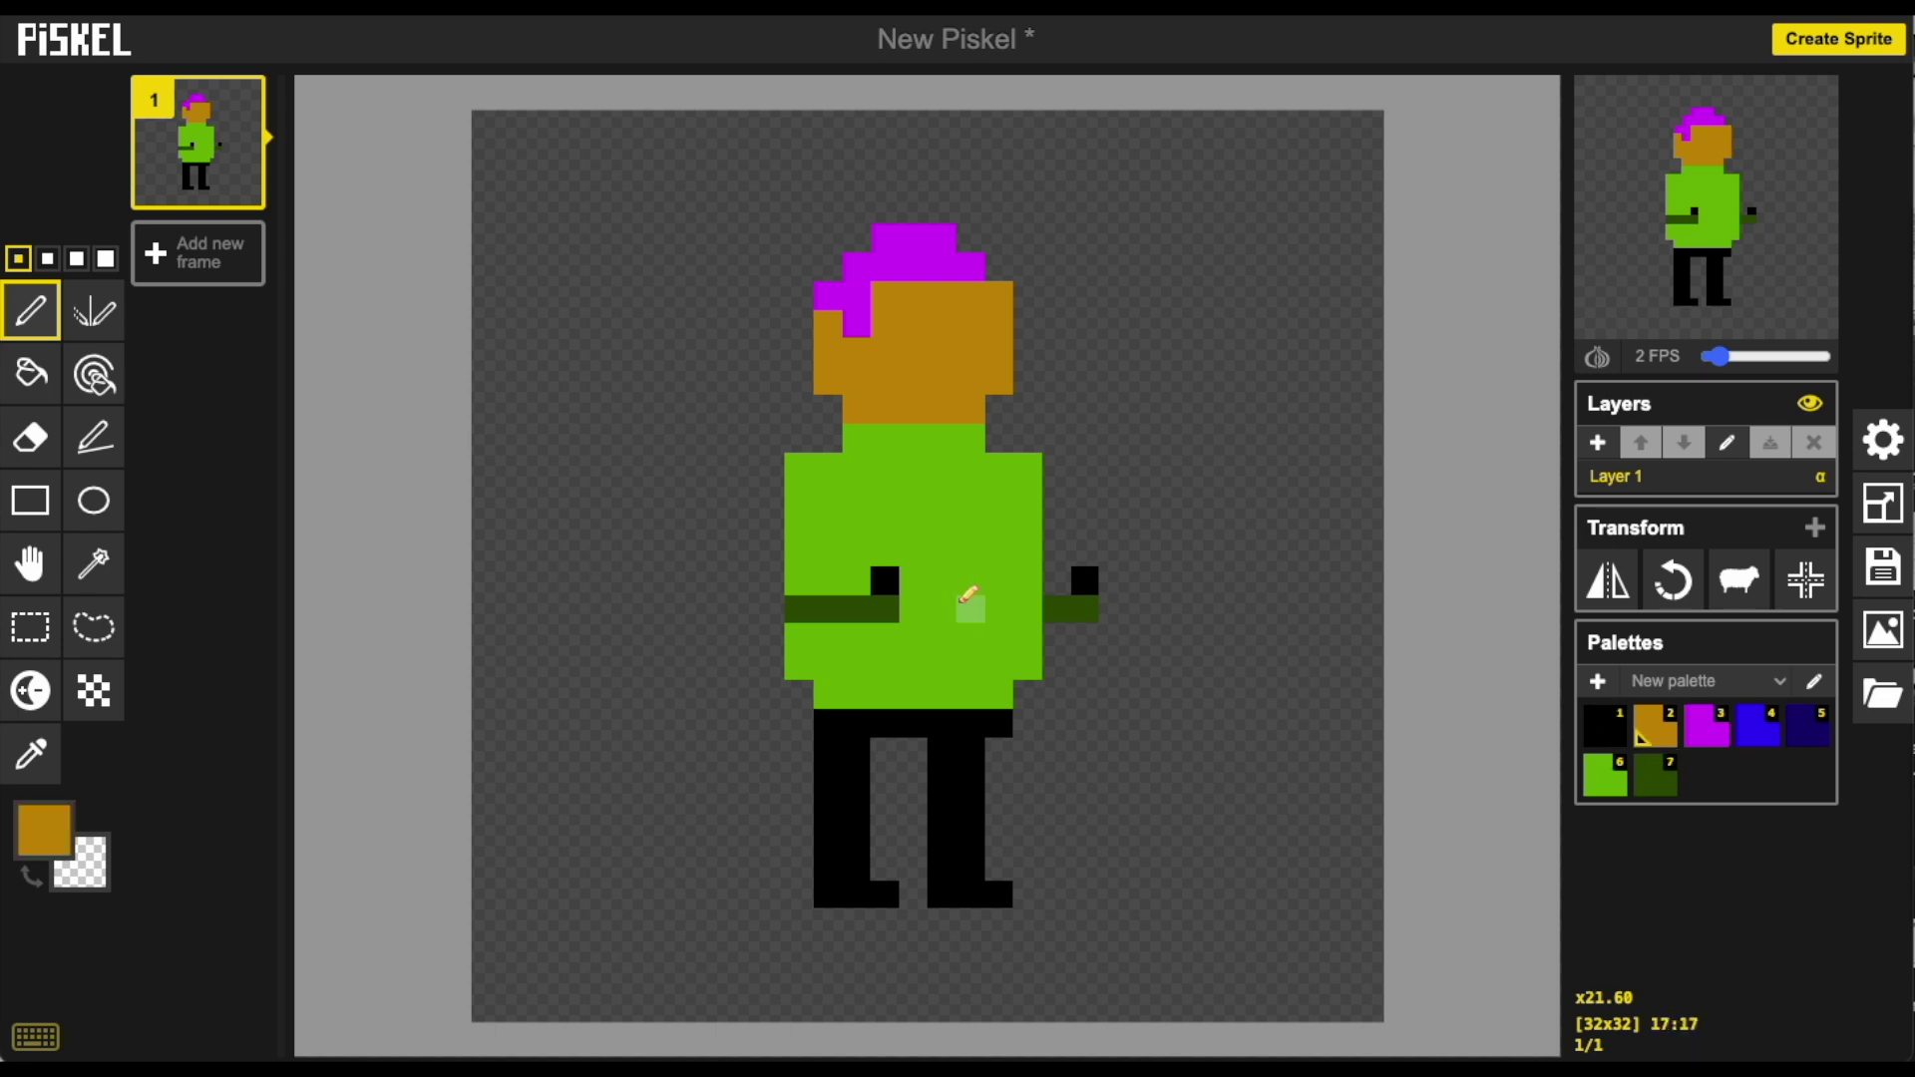
pyautogui.moveTo(884, 578); pyautogui.dragTo(857, 578)
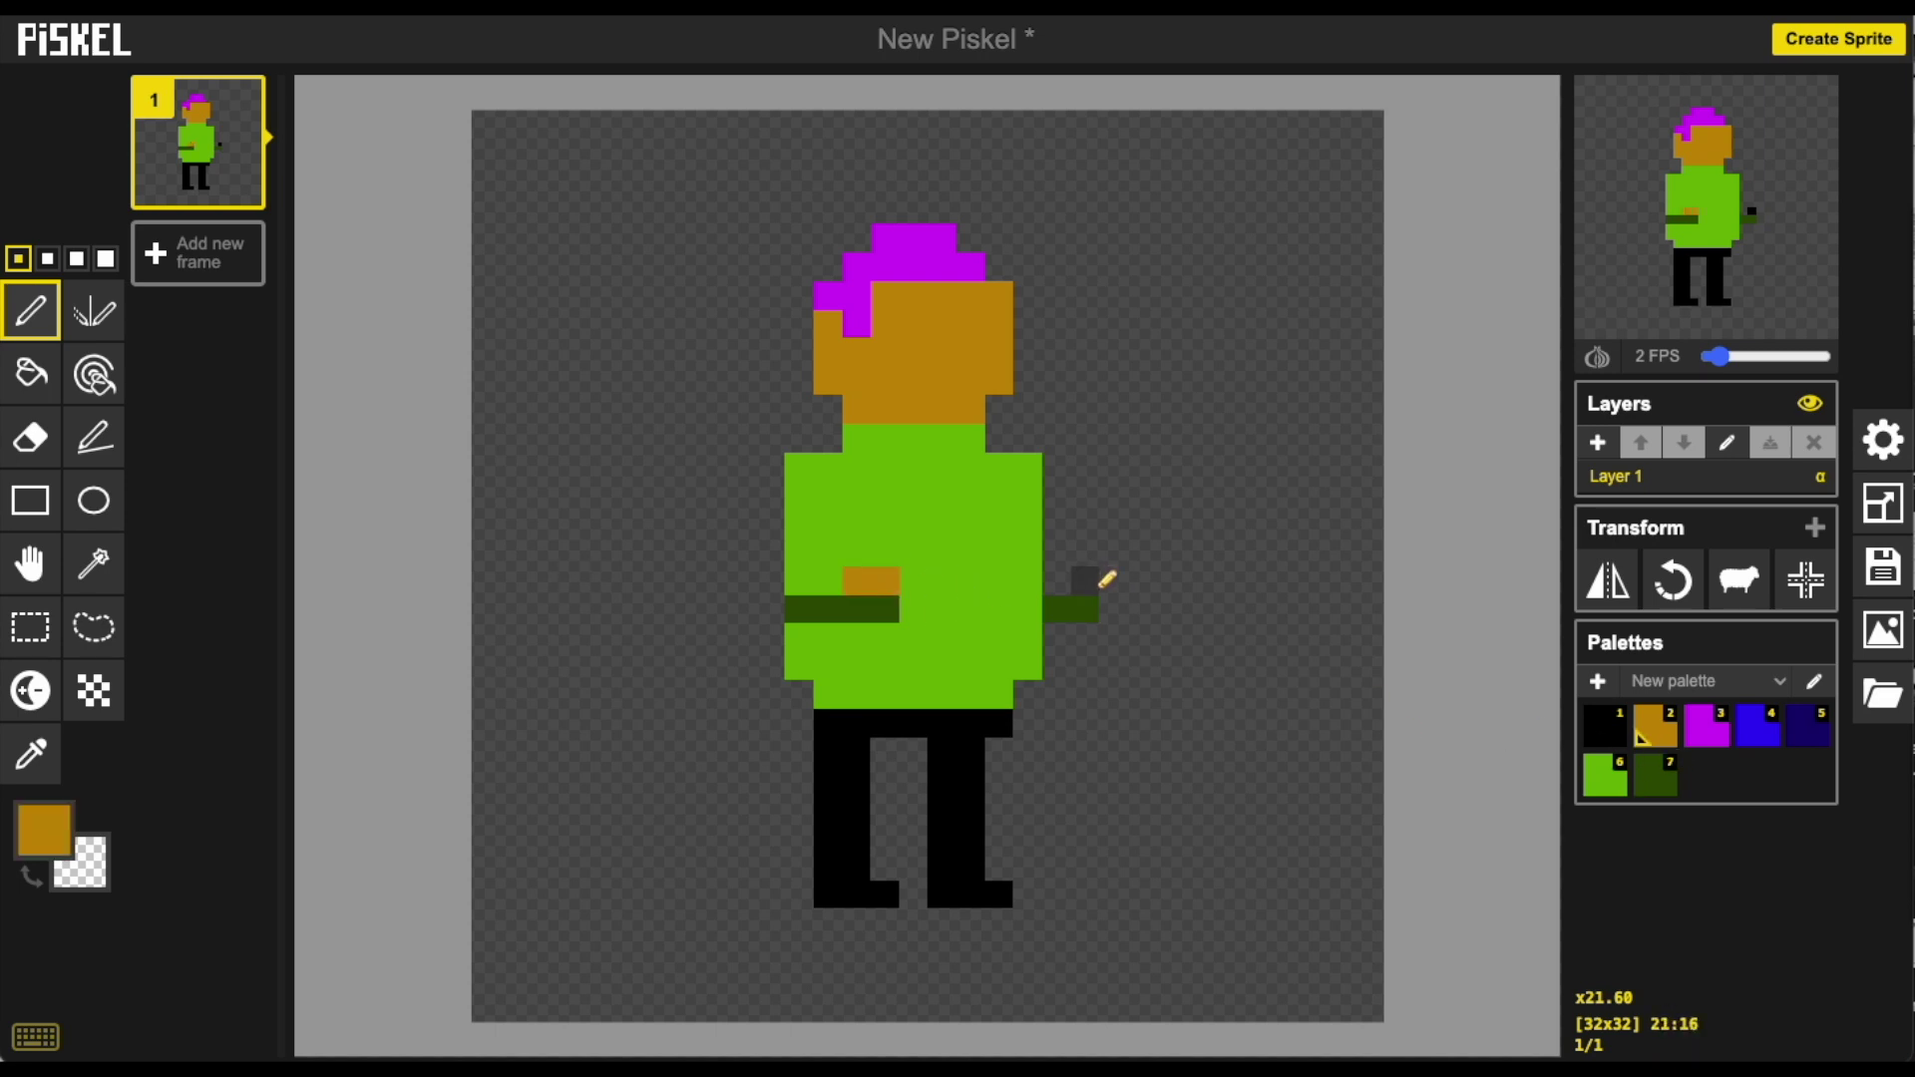
pyautogui.moveTo(1087, 578); pyautogui.dragTo(1059, 579)
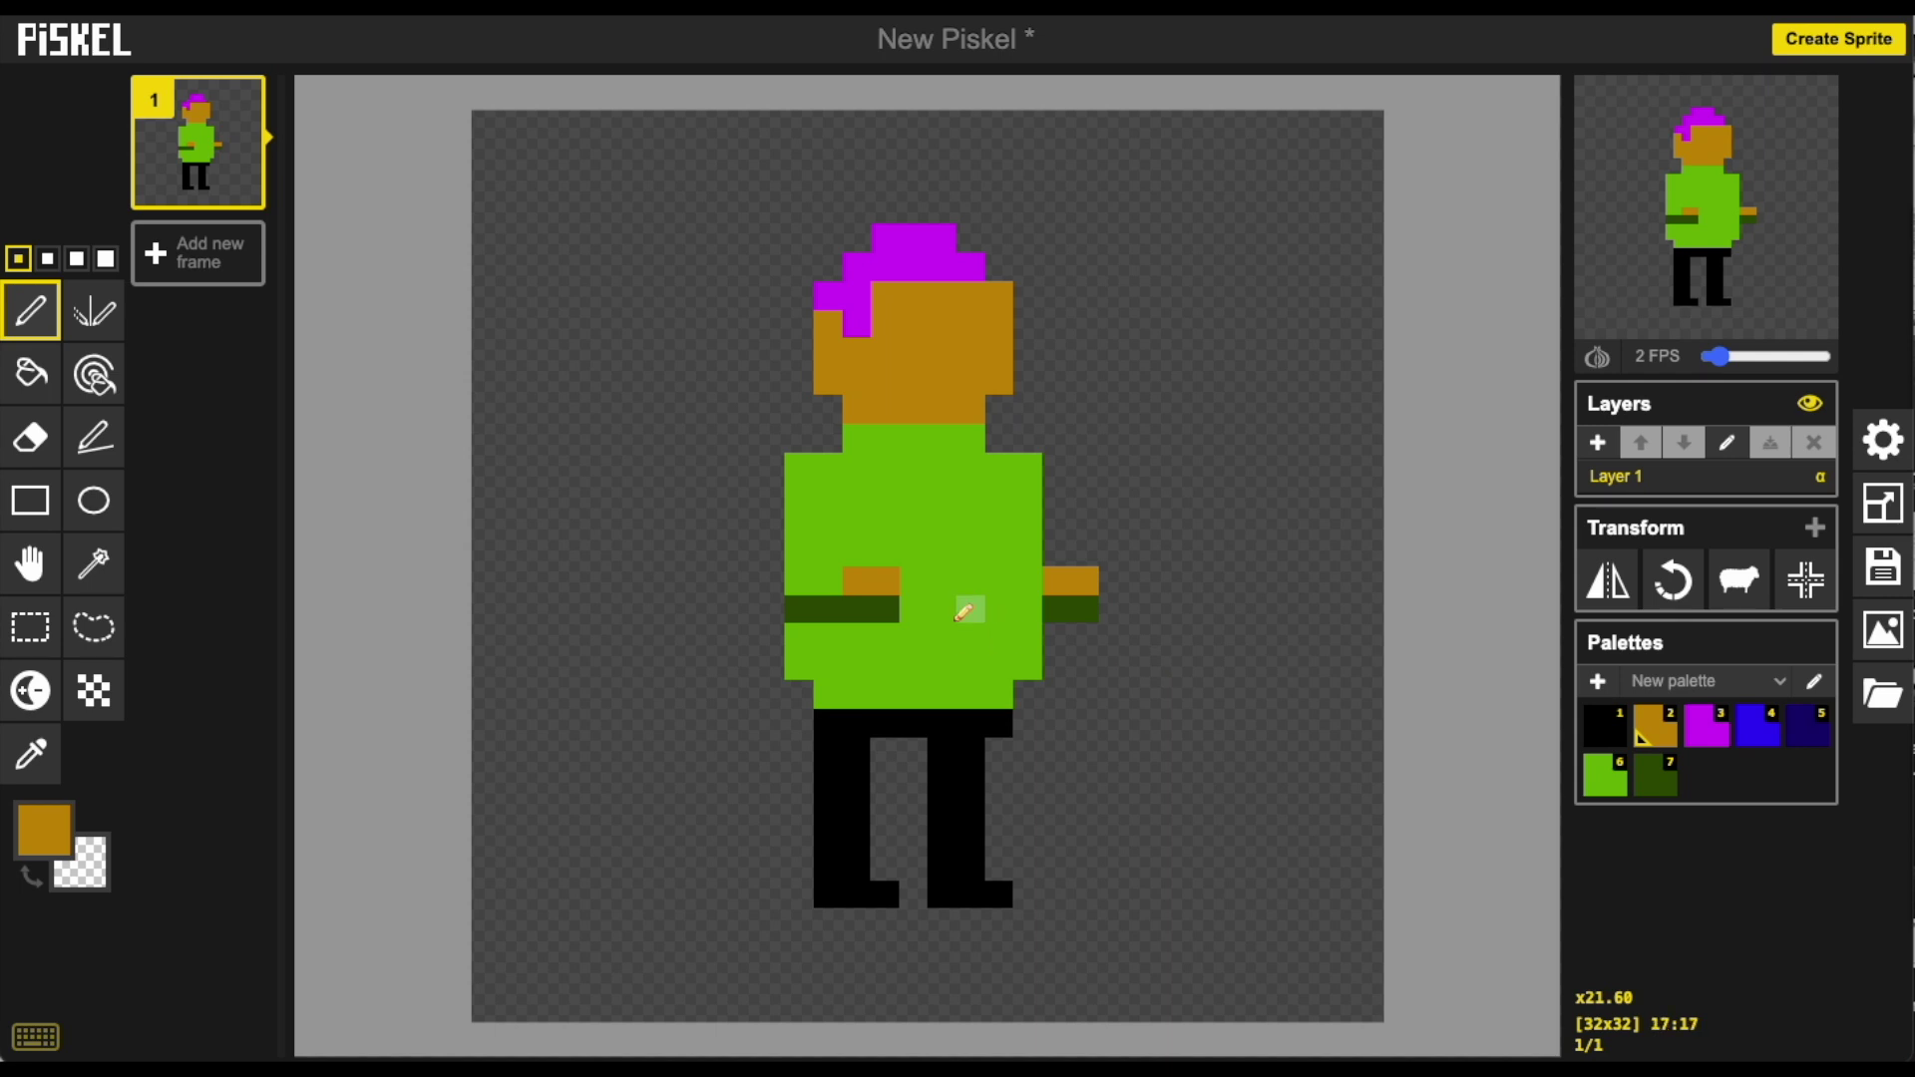
pyautogui.moveTo(855, 549); pyautogui.dragTo(883, 549)
pyautogui.moveTo(1057, 554); pyautogui.dragTo(1081, 549)
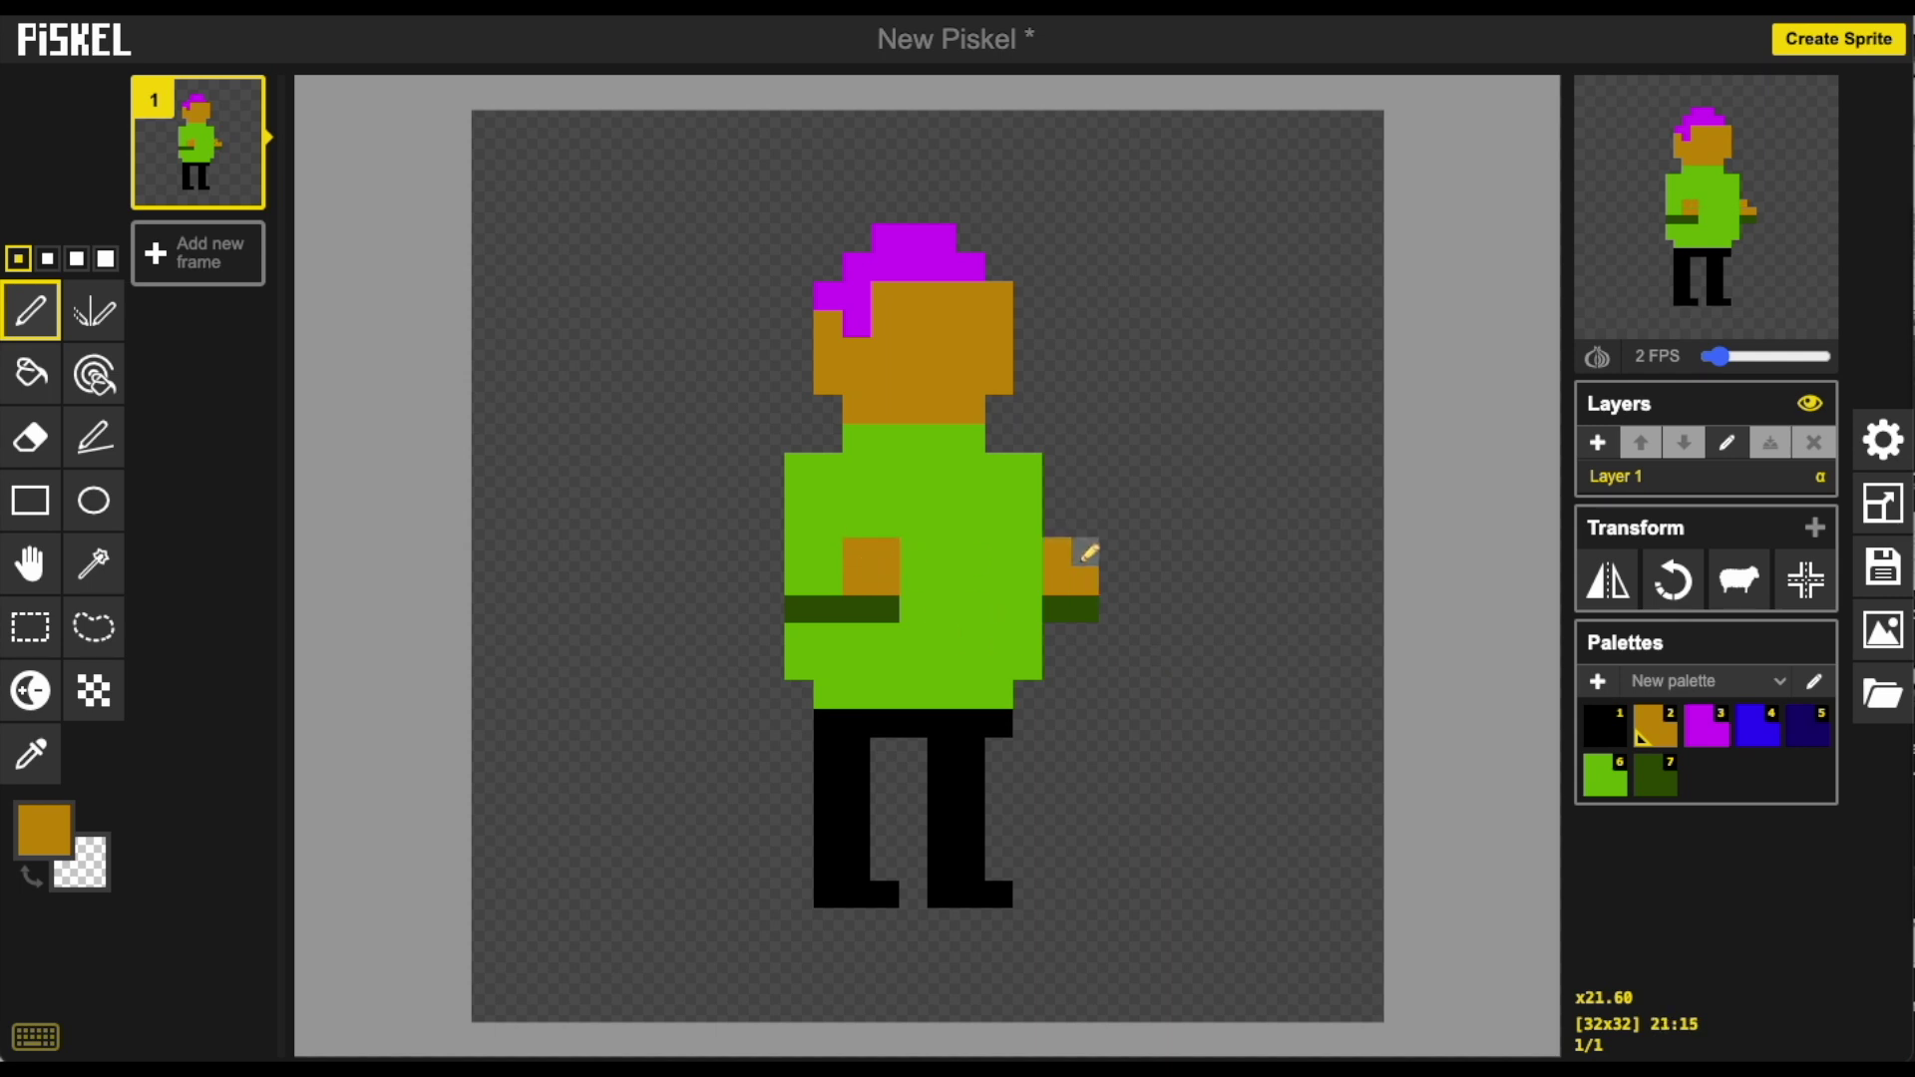
# Step: Fill the black legs with blue using the Paint bucket
pyautogui.click(30, 377)
pyautogui.click(1765, 753)
pyautogui.click(853, 799)
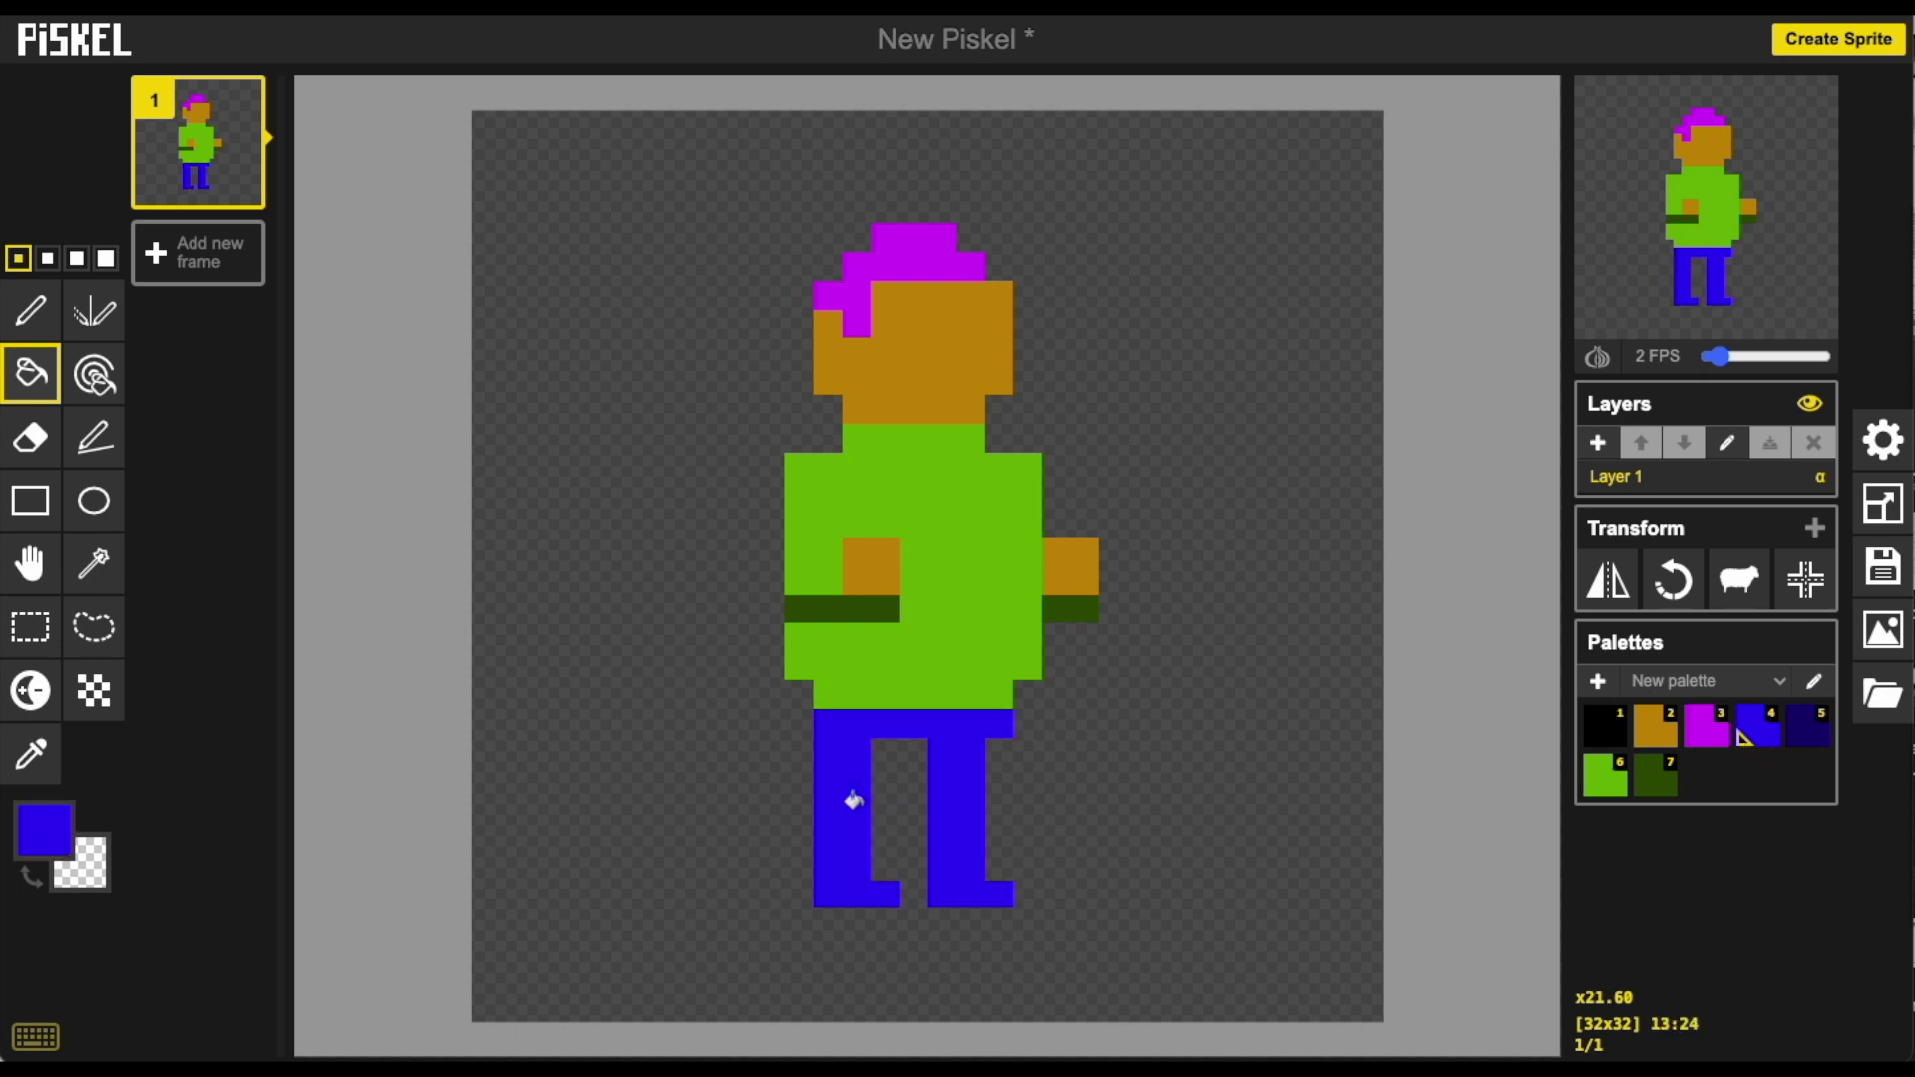
# Step: Paint the right leg dark navy and add a dark-green pixel up the left sleeve
pyautogui.click(30, 311)
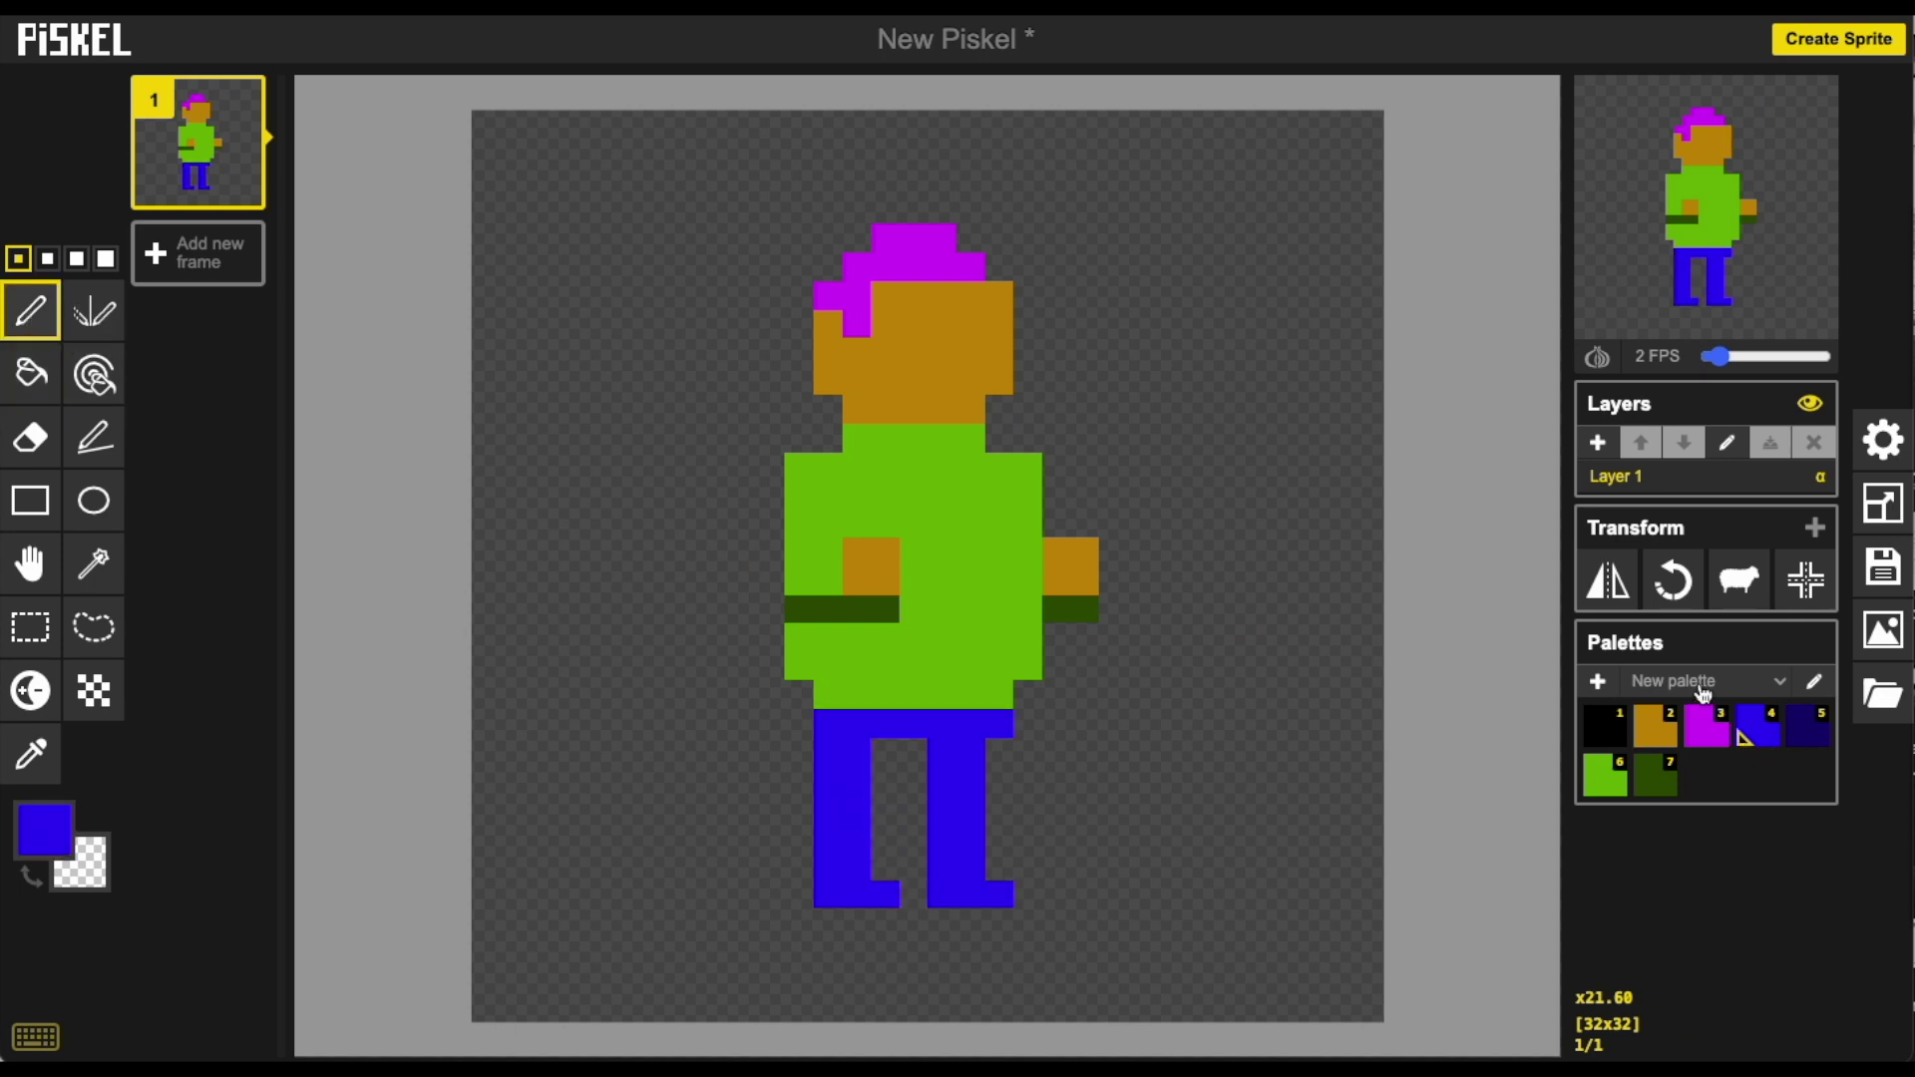
pyautogui.click(1807, 726)
pyautogui.moveTo(948, 739)
pyautogui.mouseDown()
pyautogui.moveTo(971, 735)
pyautogui.moveTo(936, 744)
pyautogui.moveTo(966, 871)
pyautogui.moveTo(978, 761)
pyautogui.moveTo(983, 884)
pyautogui.mouseUp()
pyautogui.click(998, 893)
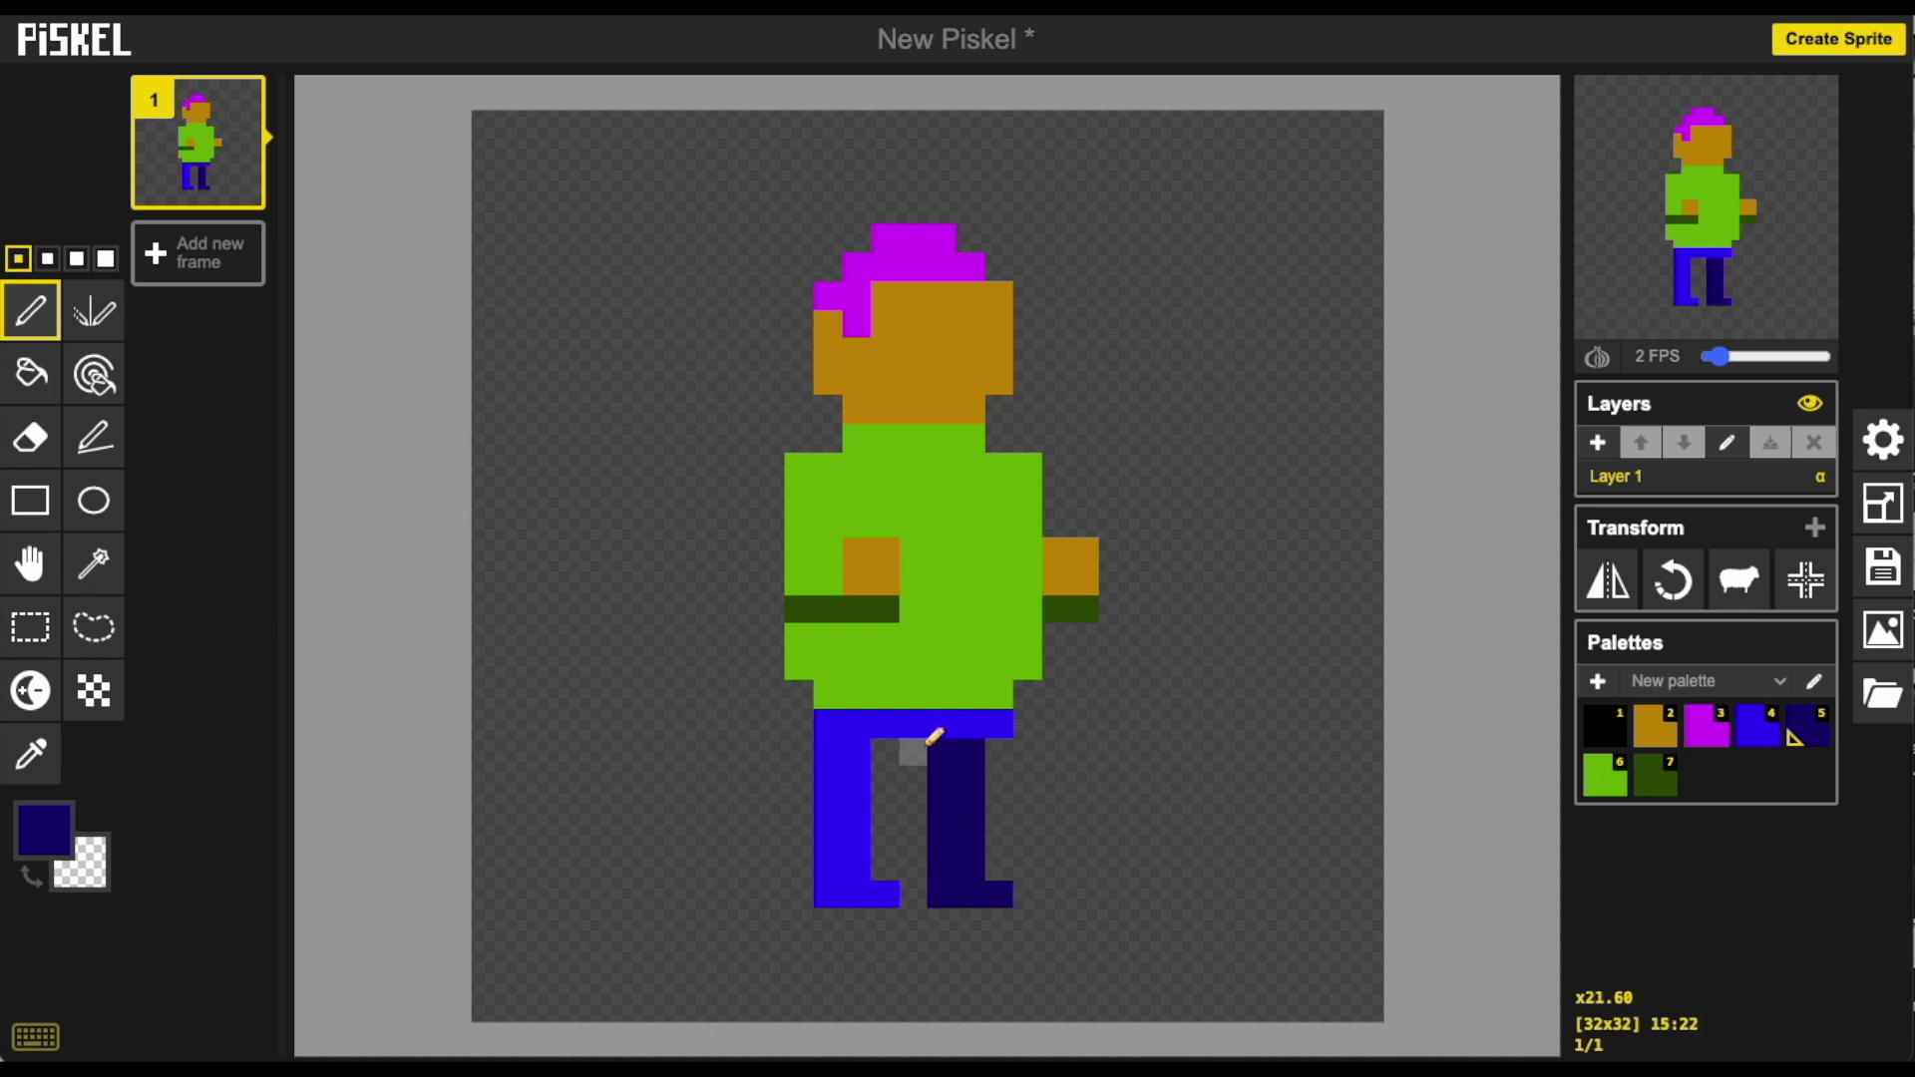
pyautogui.click(1654, 780)
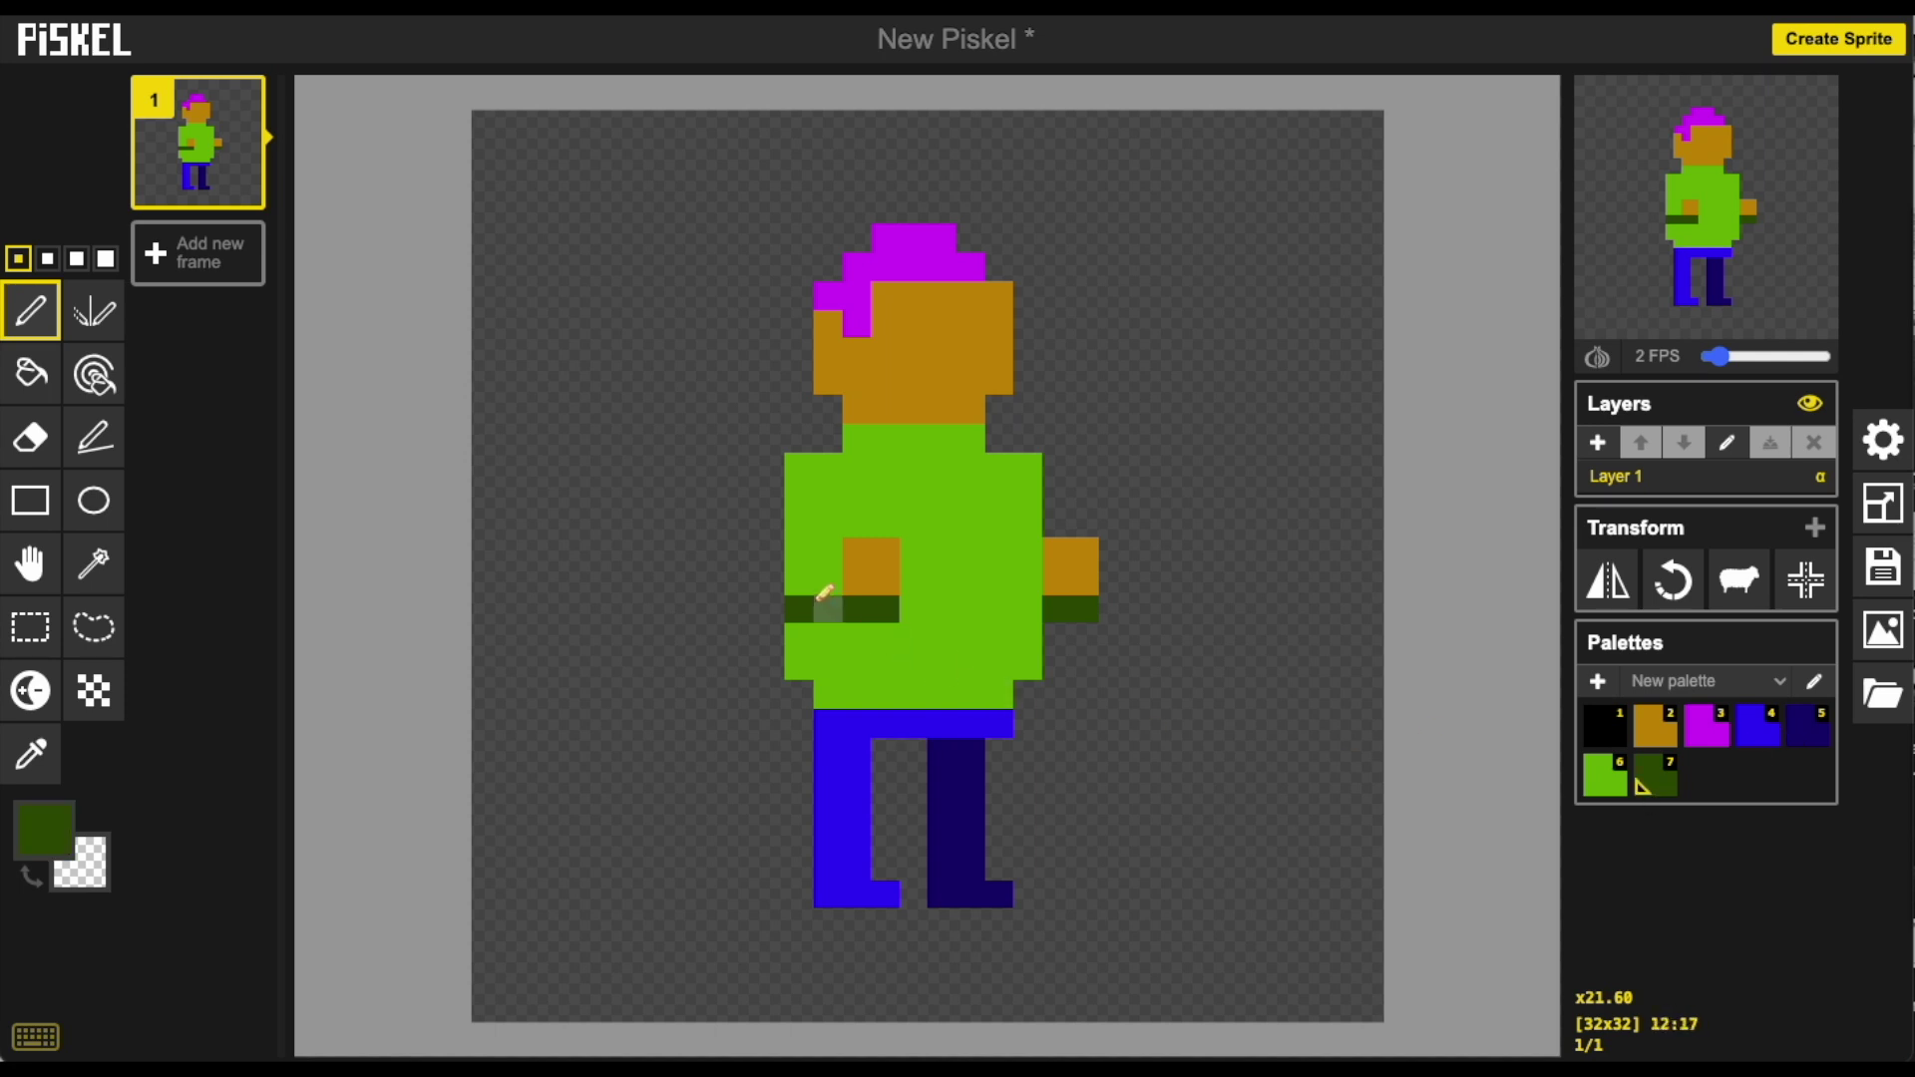
pyautogui.click(799, 580)
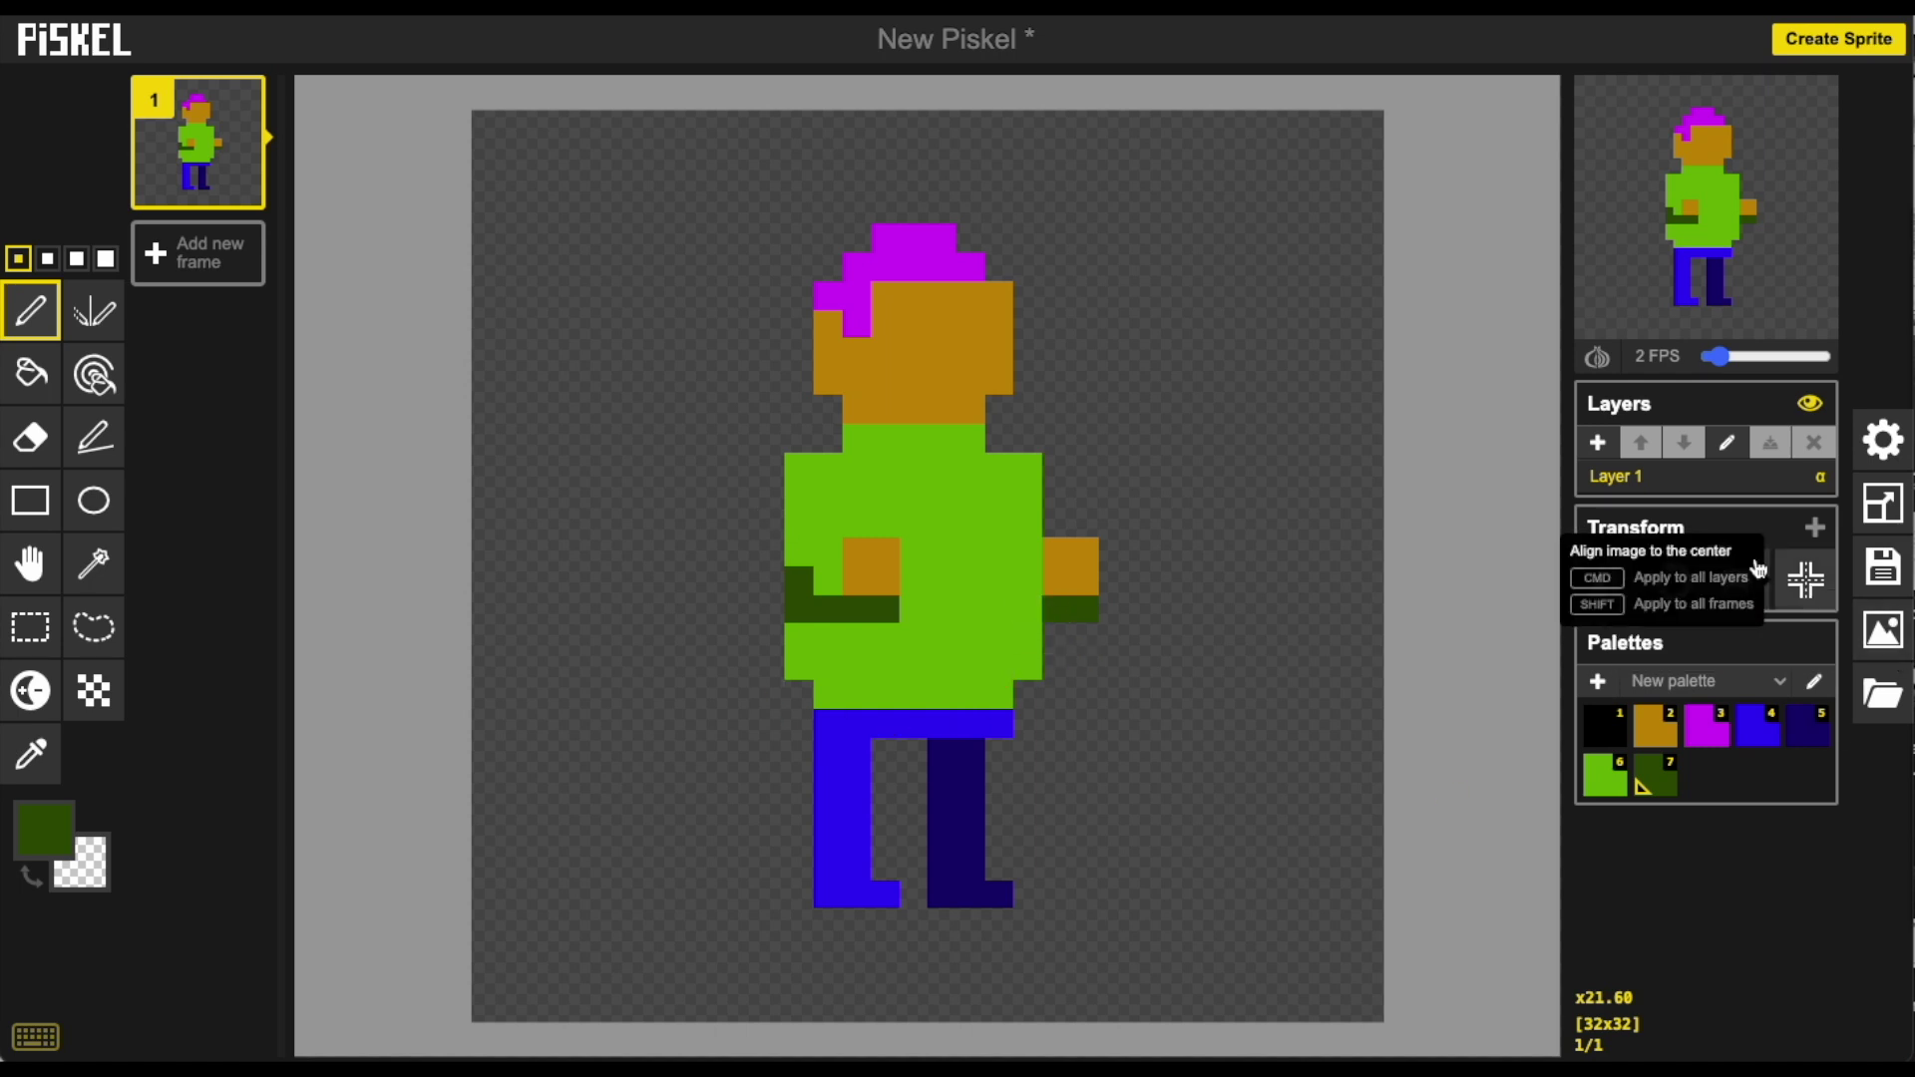
# Step: Align the sprite to the canvas centre, duplicate frame 1, and set preview speed to 0 FPS
pyautogui.click(1802, 581)
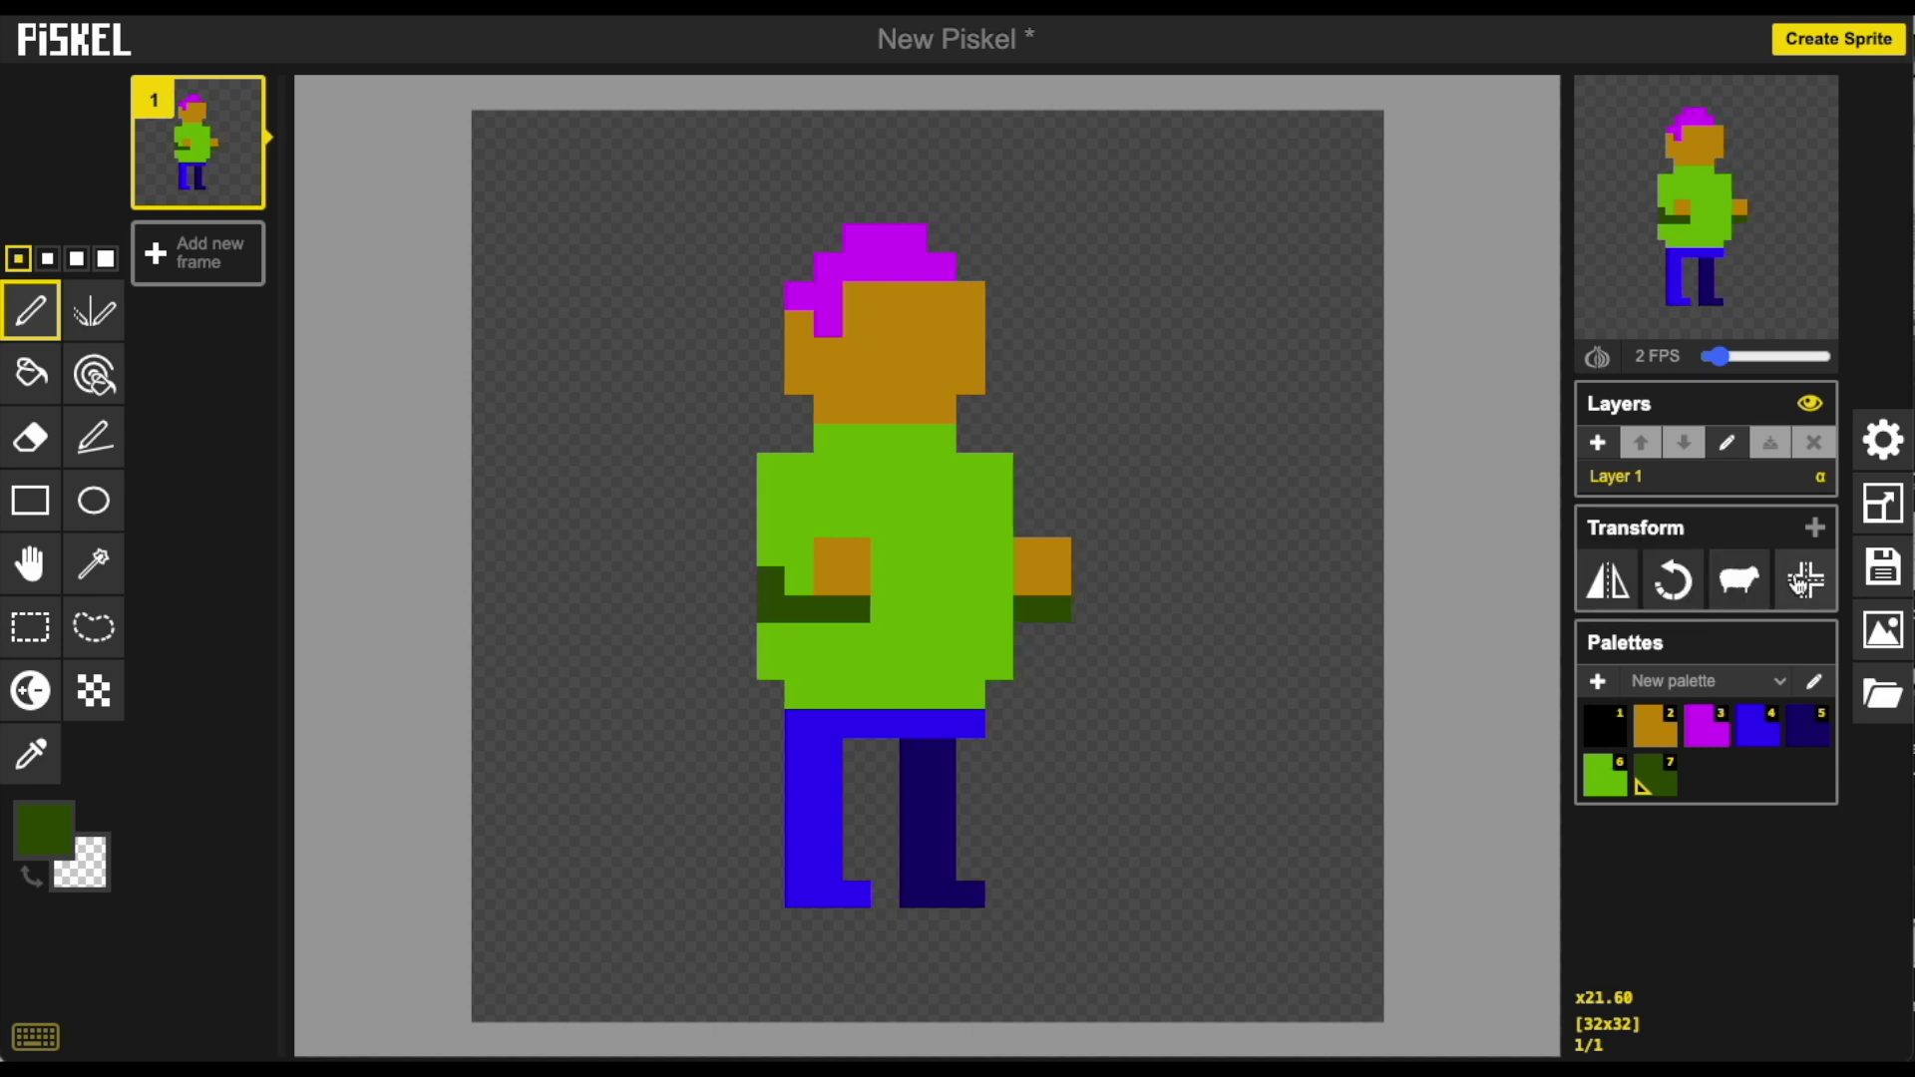
pyautogui.moveTo(226, 105)
pyautogui.click(239, 189)
pyautogui.moveTo(1728, 366); pyautogui.dragTo(1705, 361)
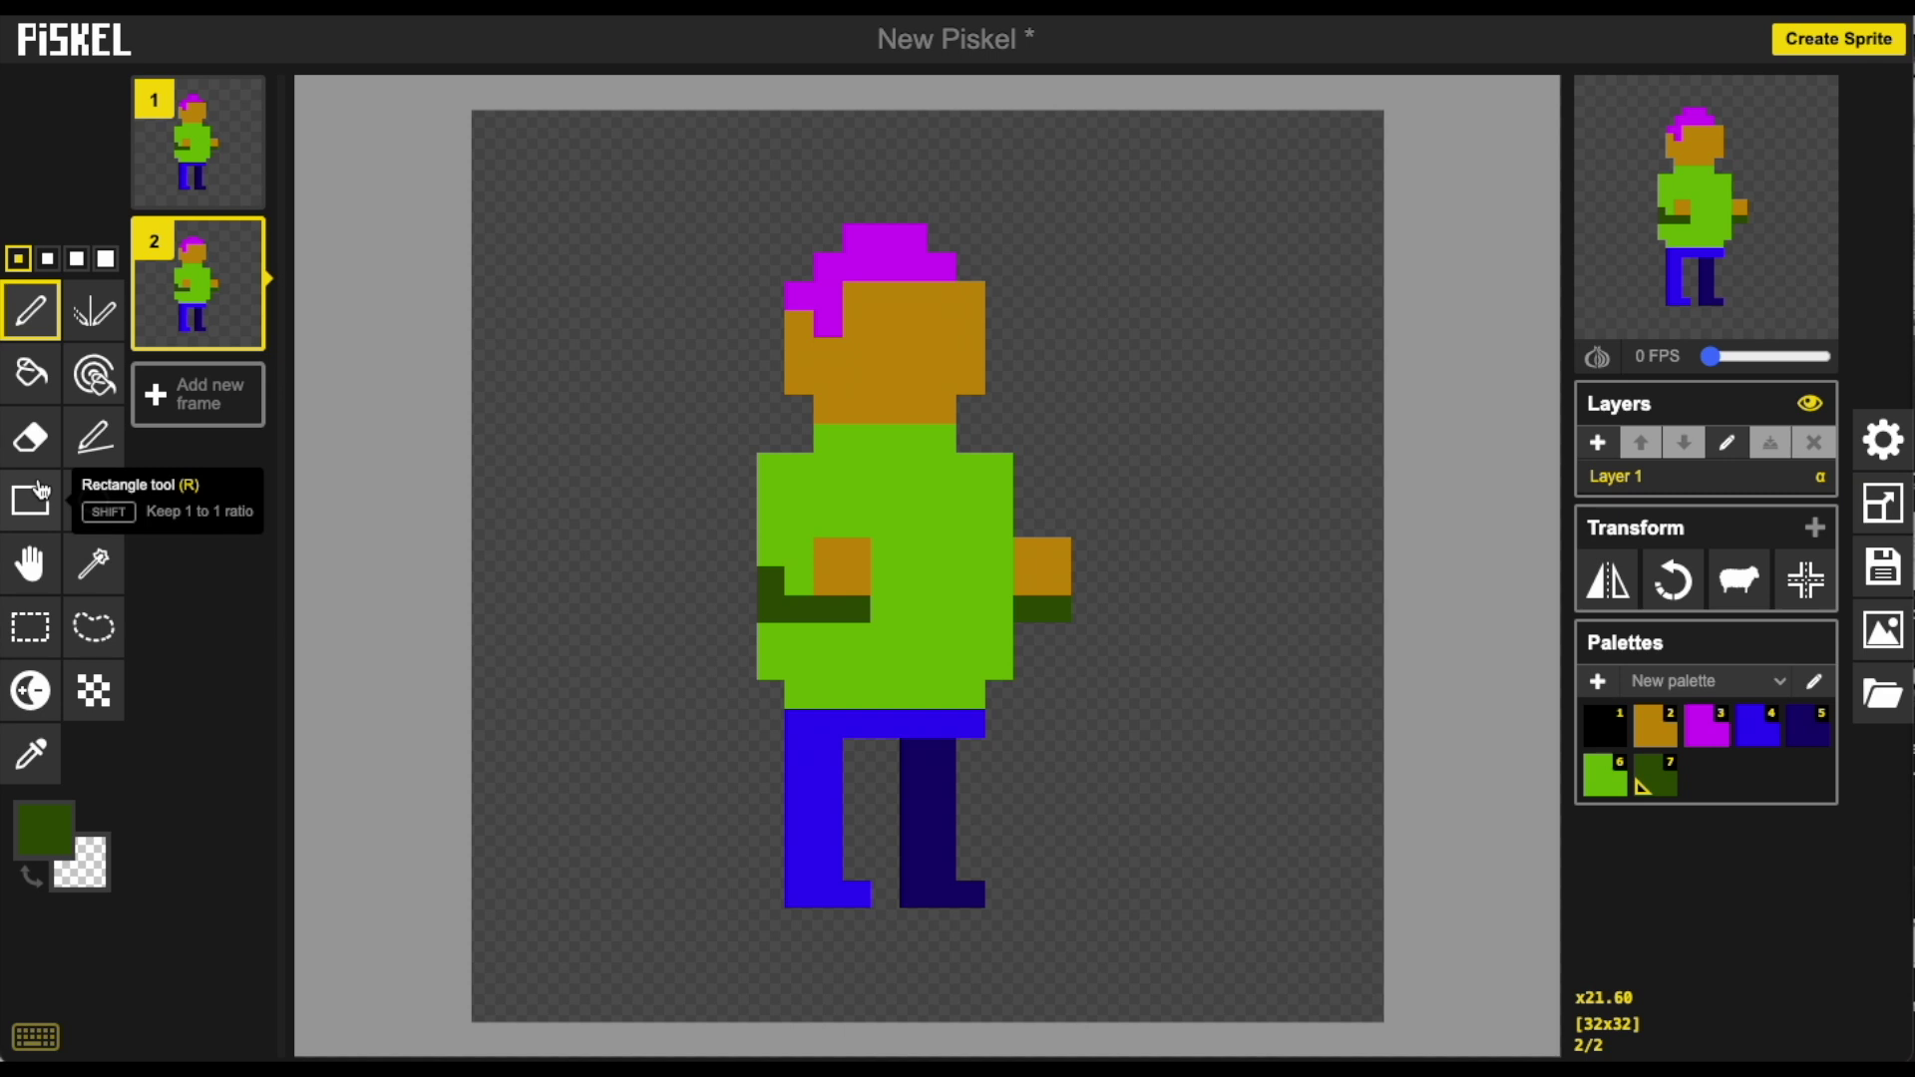
# Step: In frame 2, shift the head, torso and arms down one pixel, then set preview to 2 FPS
pyautogui.click(34, 627)
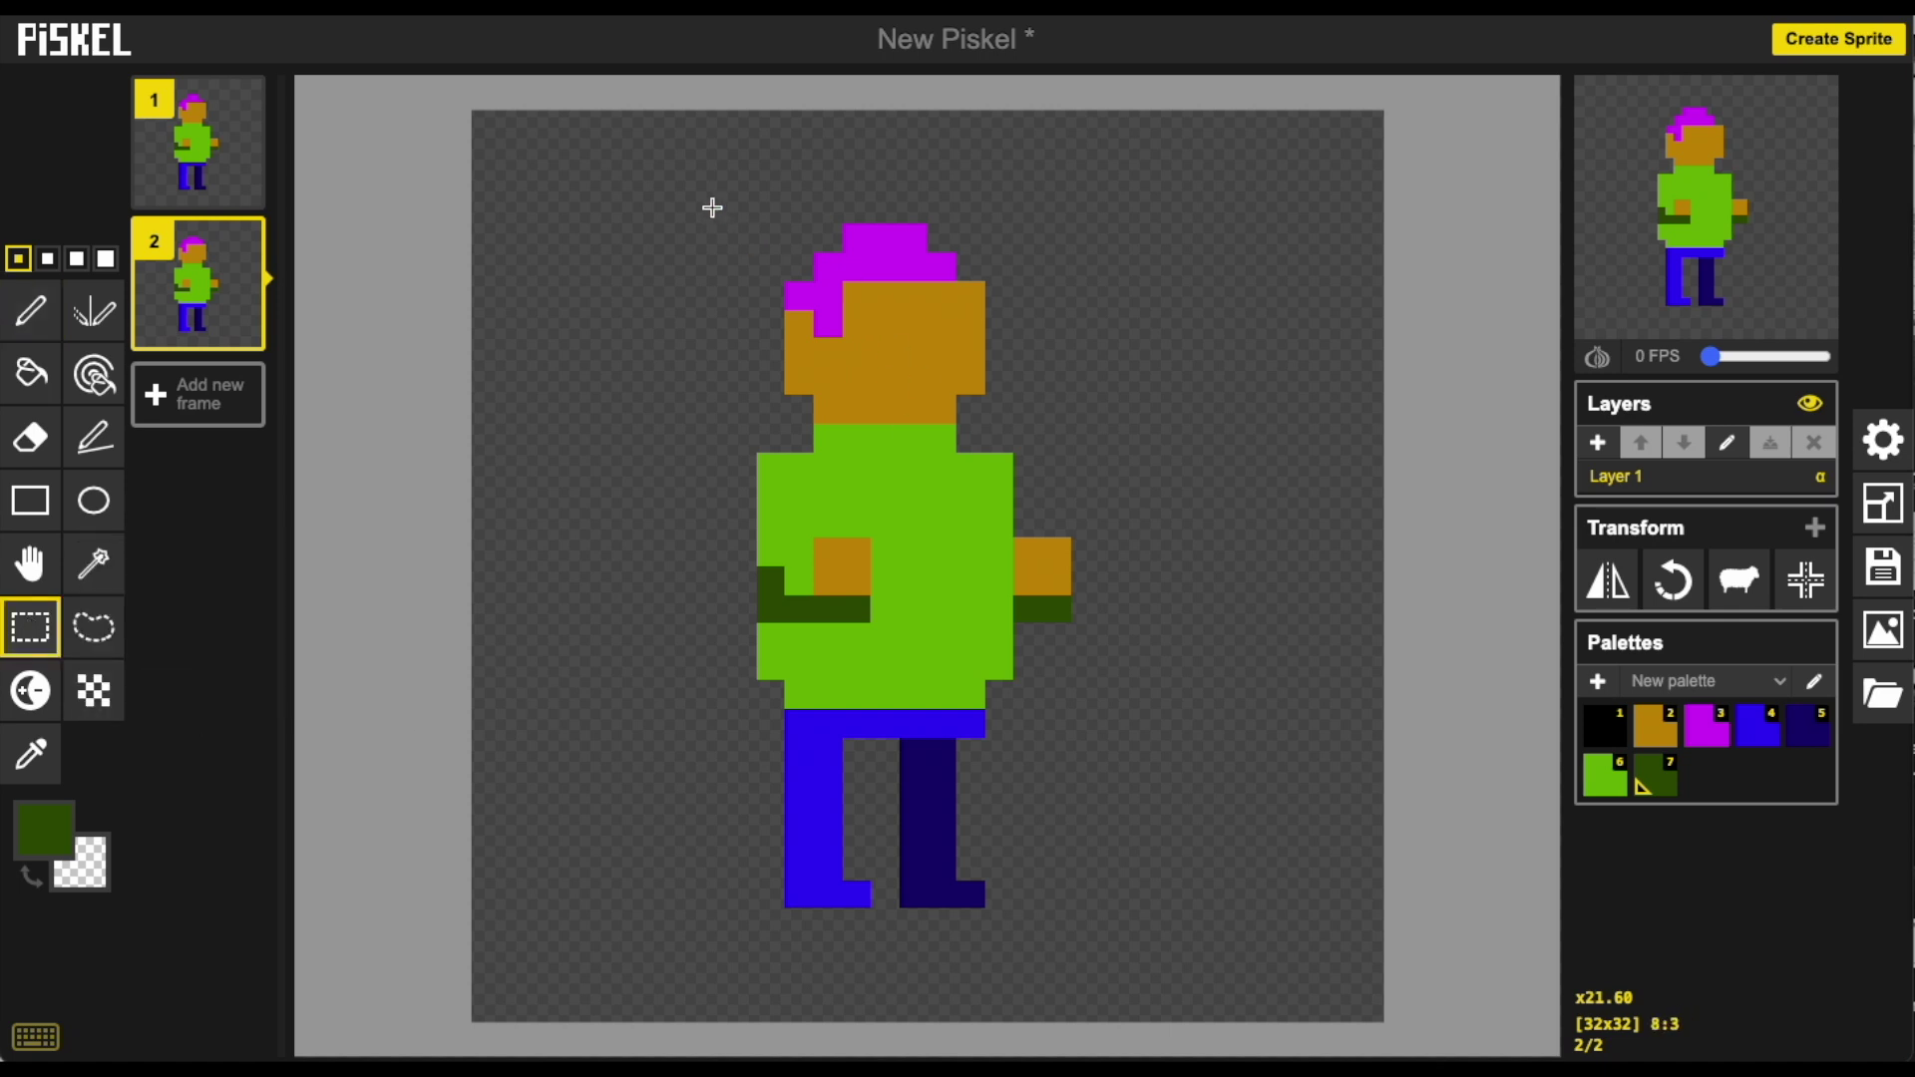
pyautogui.moveTo(712, 207); pyautogui.dragTo(1062, 689)
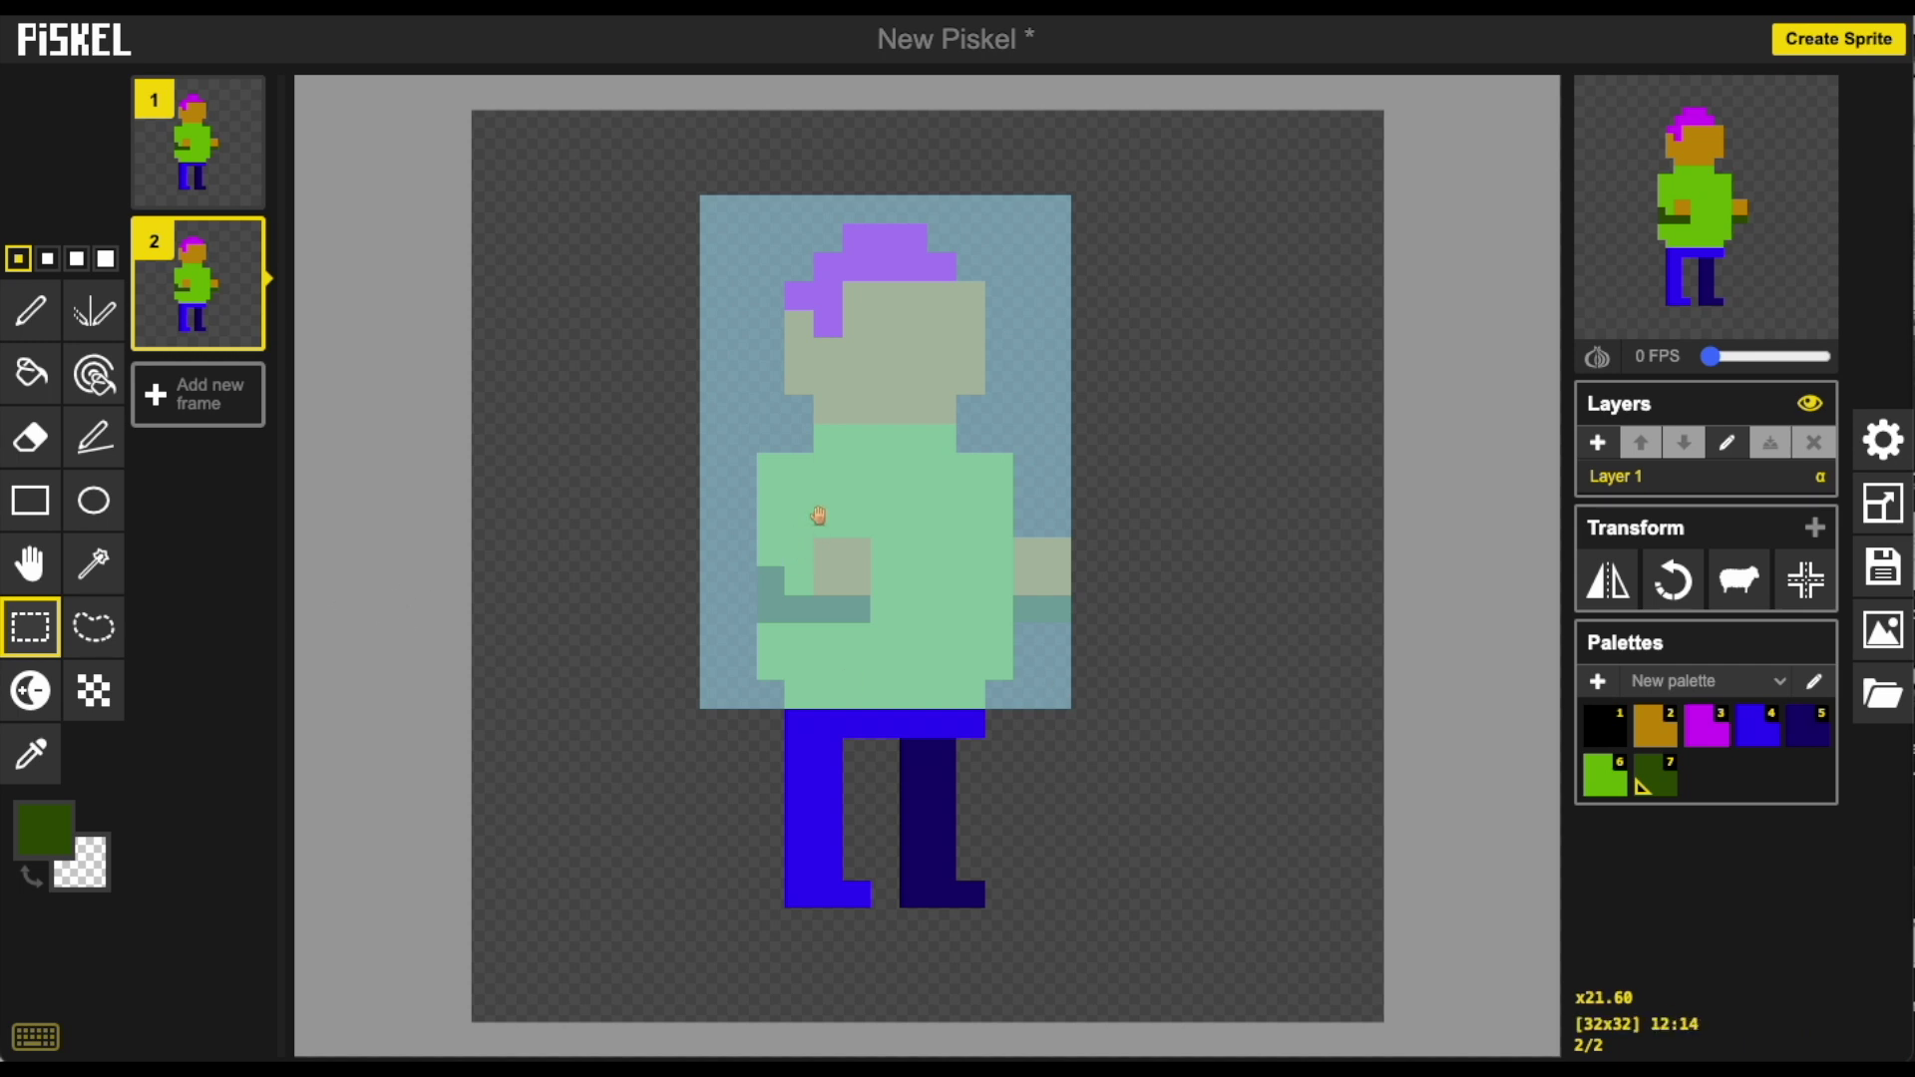
pyautogui.press('Delete')
pyautogui.moveTo(837, 498); pyautogui.dragTo(838, 511)
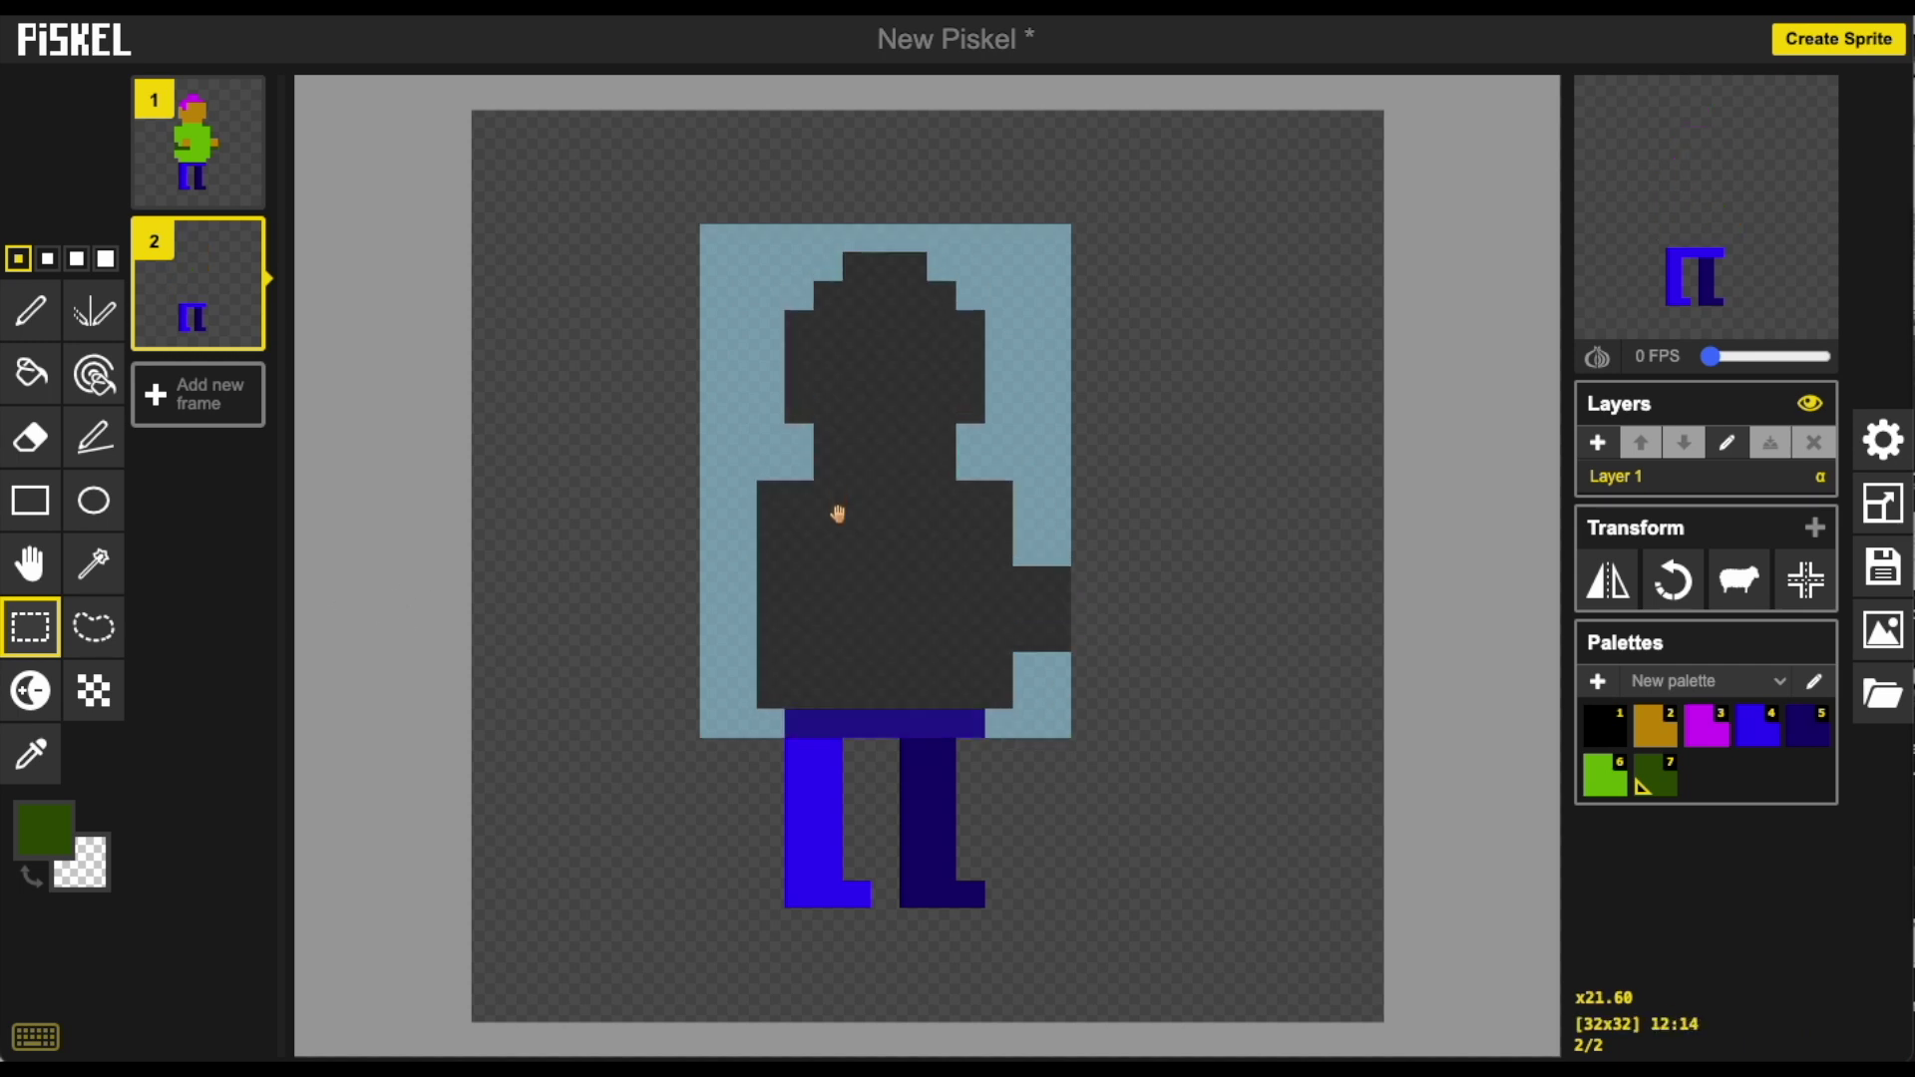
pyautogui.hotkey('ctrl', 'z')
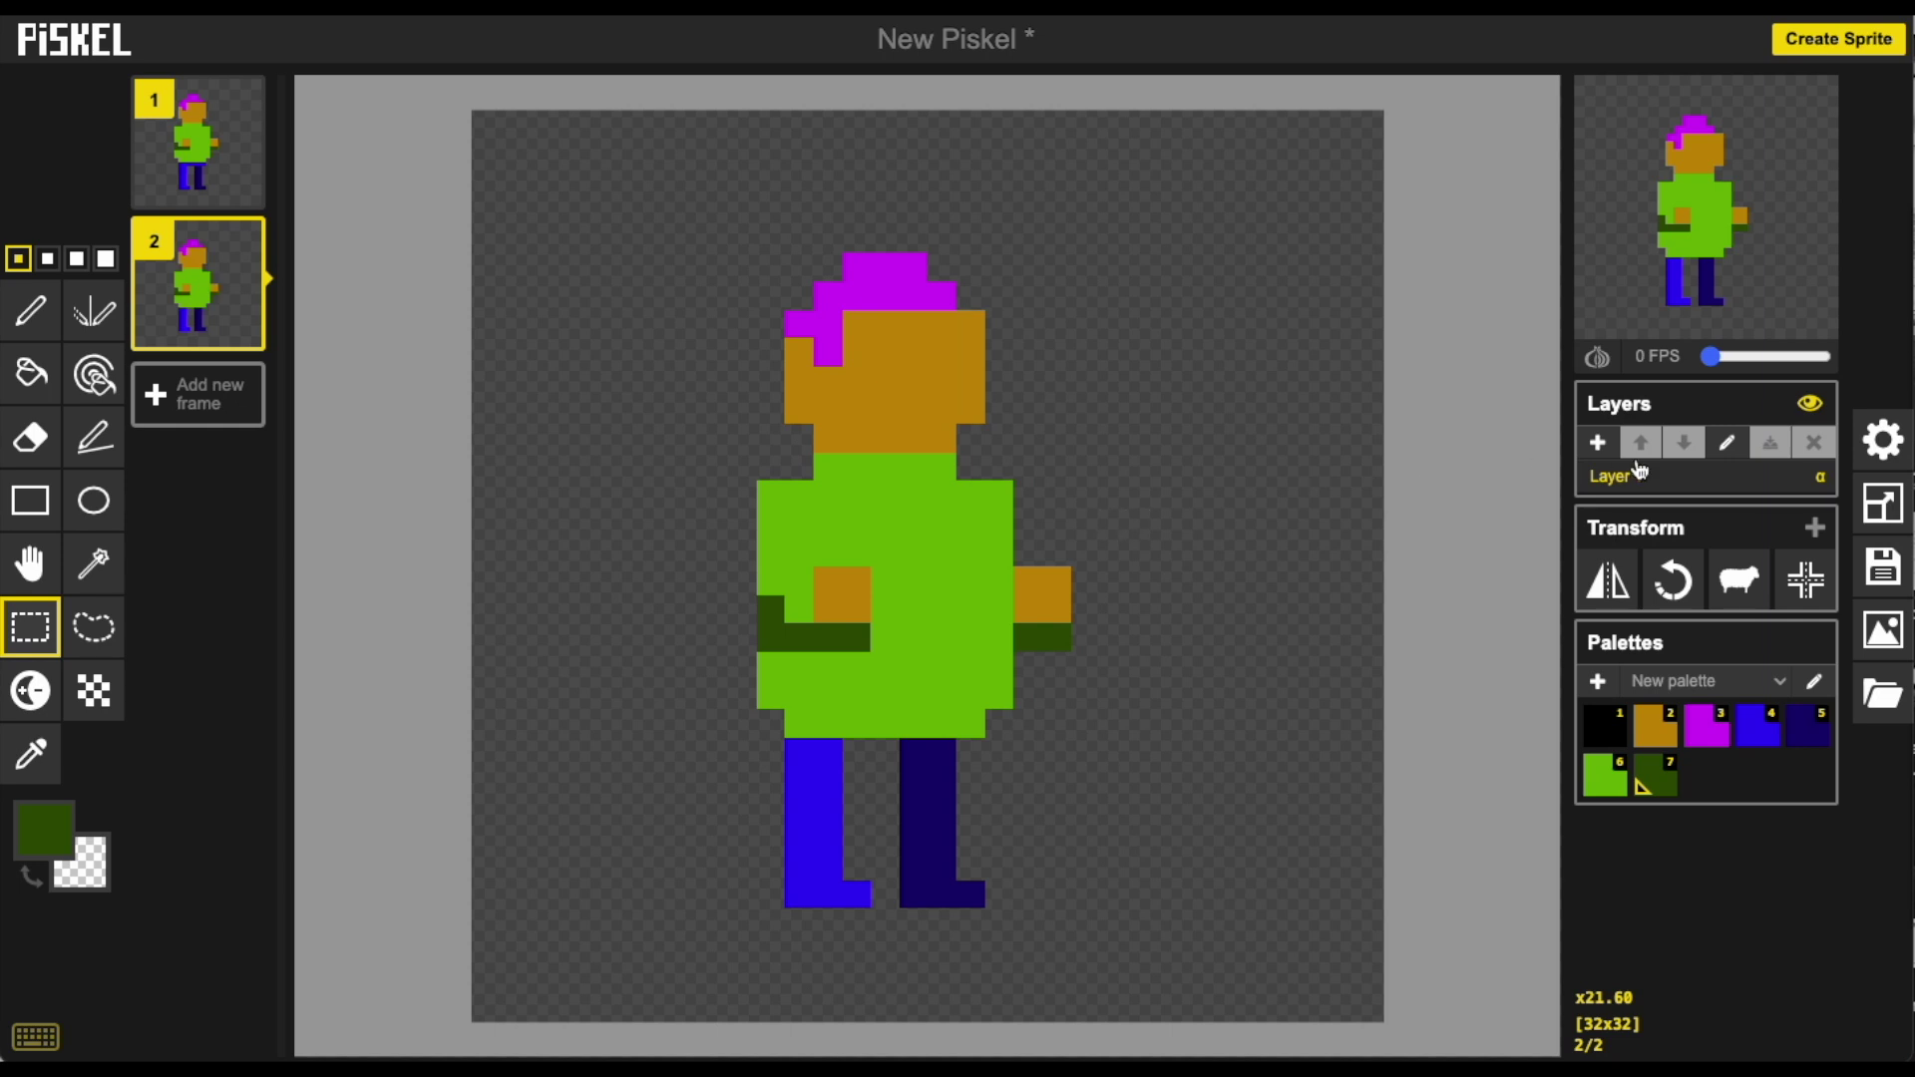
pyautogui.click(1719, 361)
# Step: Bend frame 2's knees with blue and navy pixels, erase one pixel per leg, and open the preview window
pyautogui.press('p')
pyautogui.click(1750, 733)
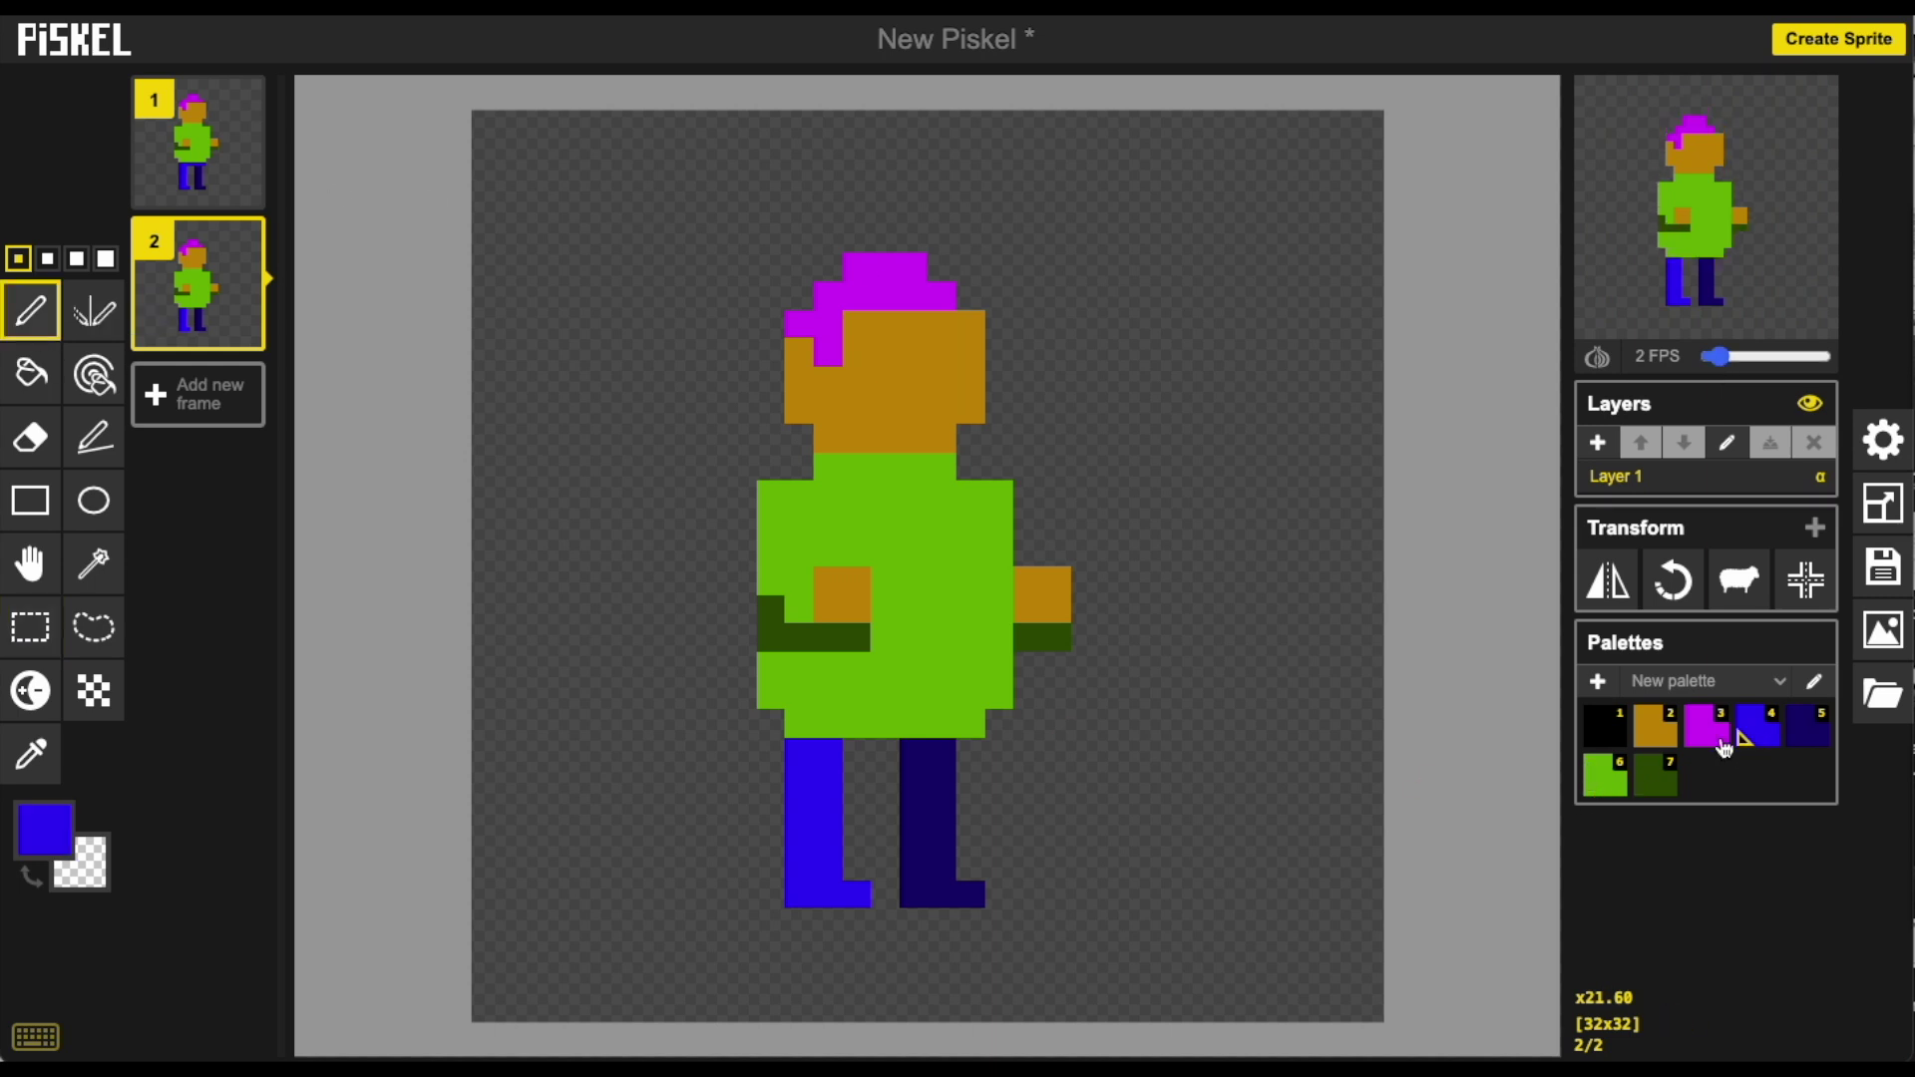
pyautogui.click(864, 809)
pyautogui.click(864, 782)
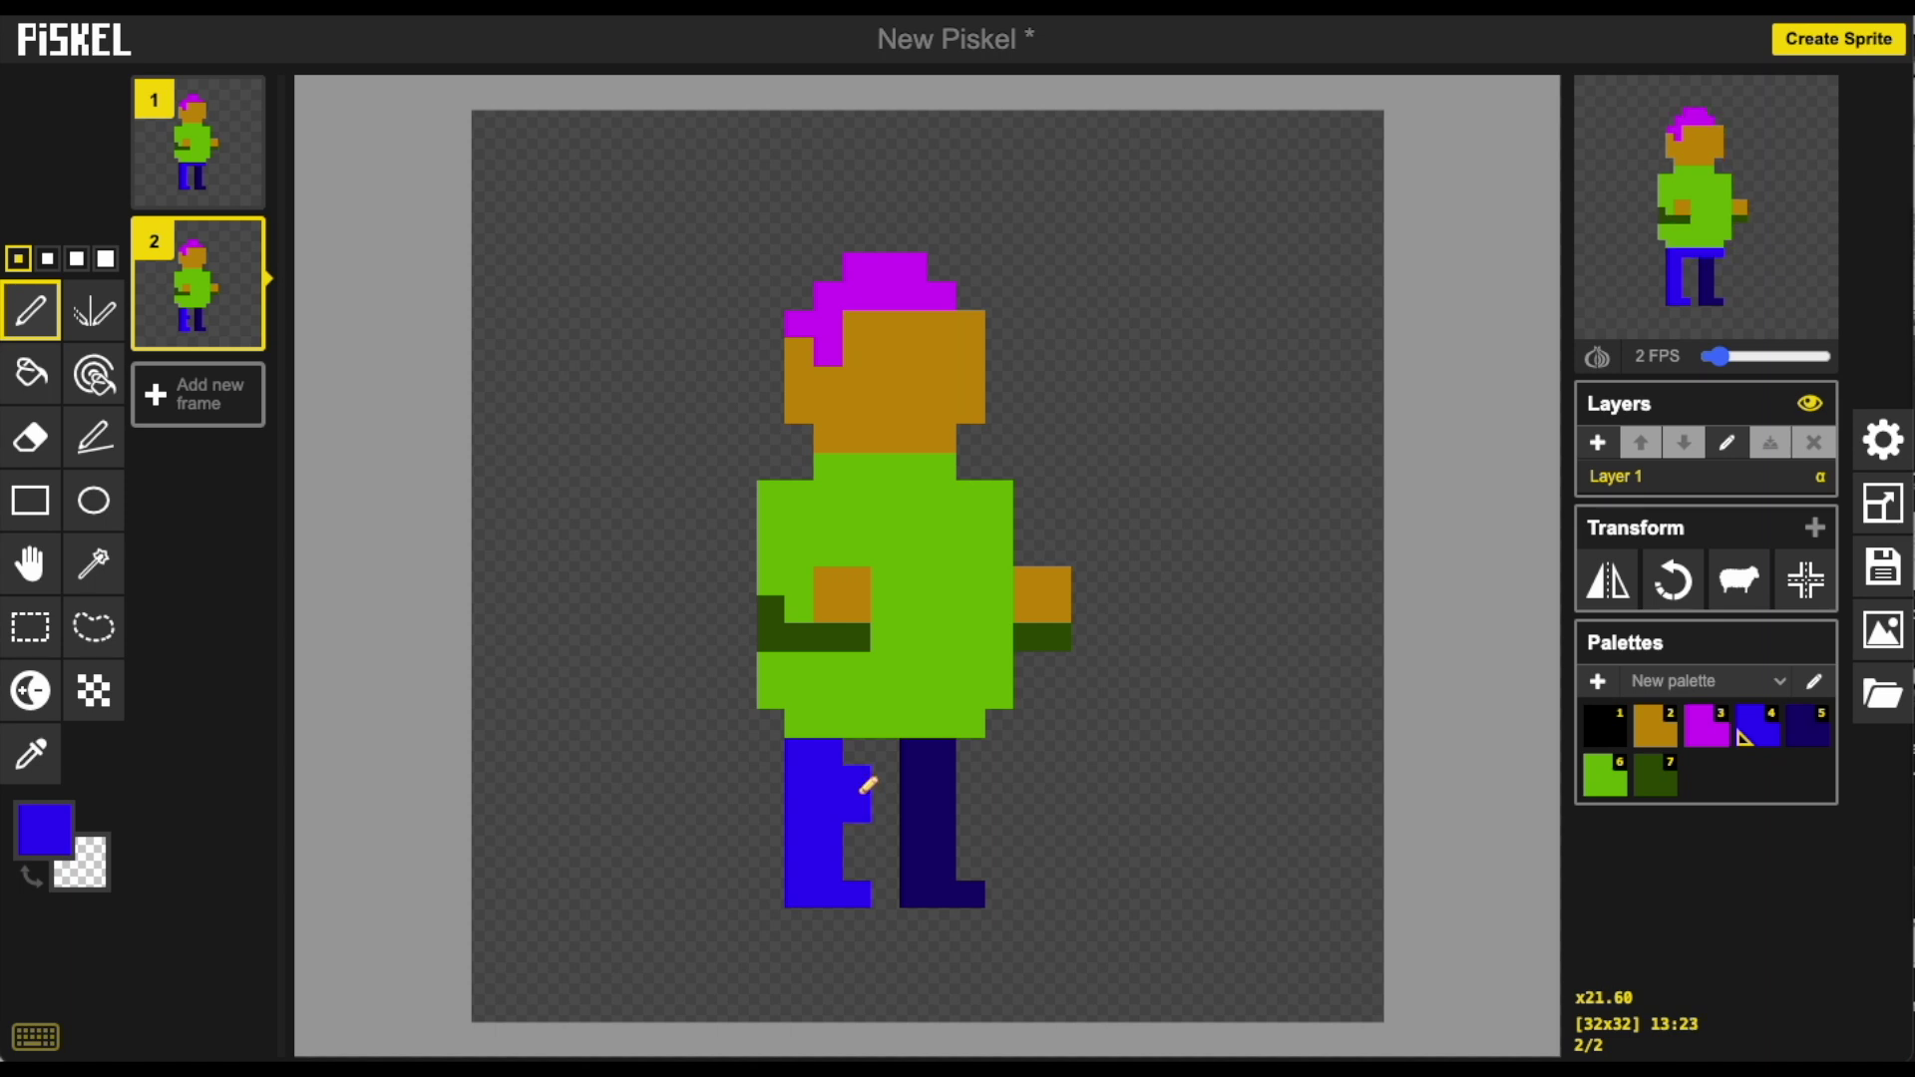
pyautogui.click(1813, 731)
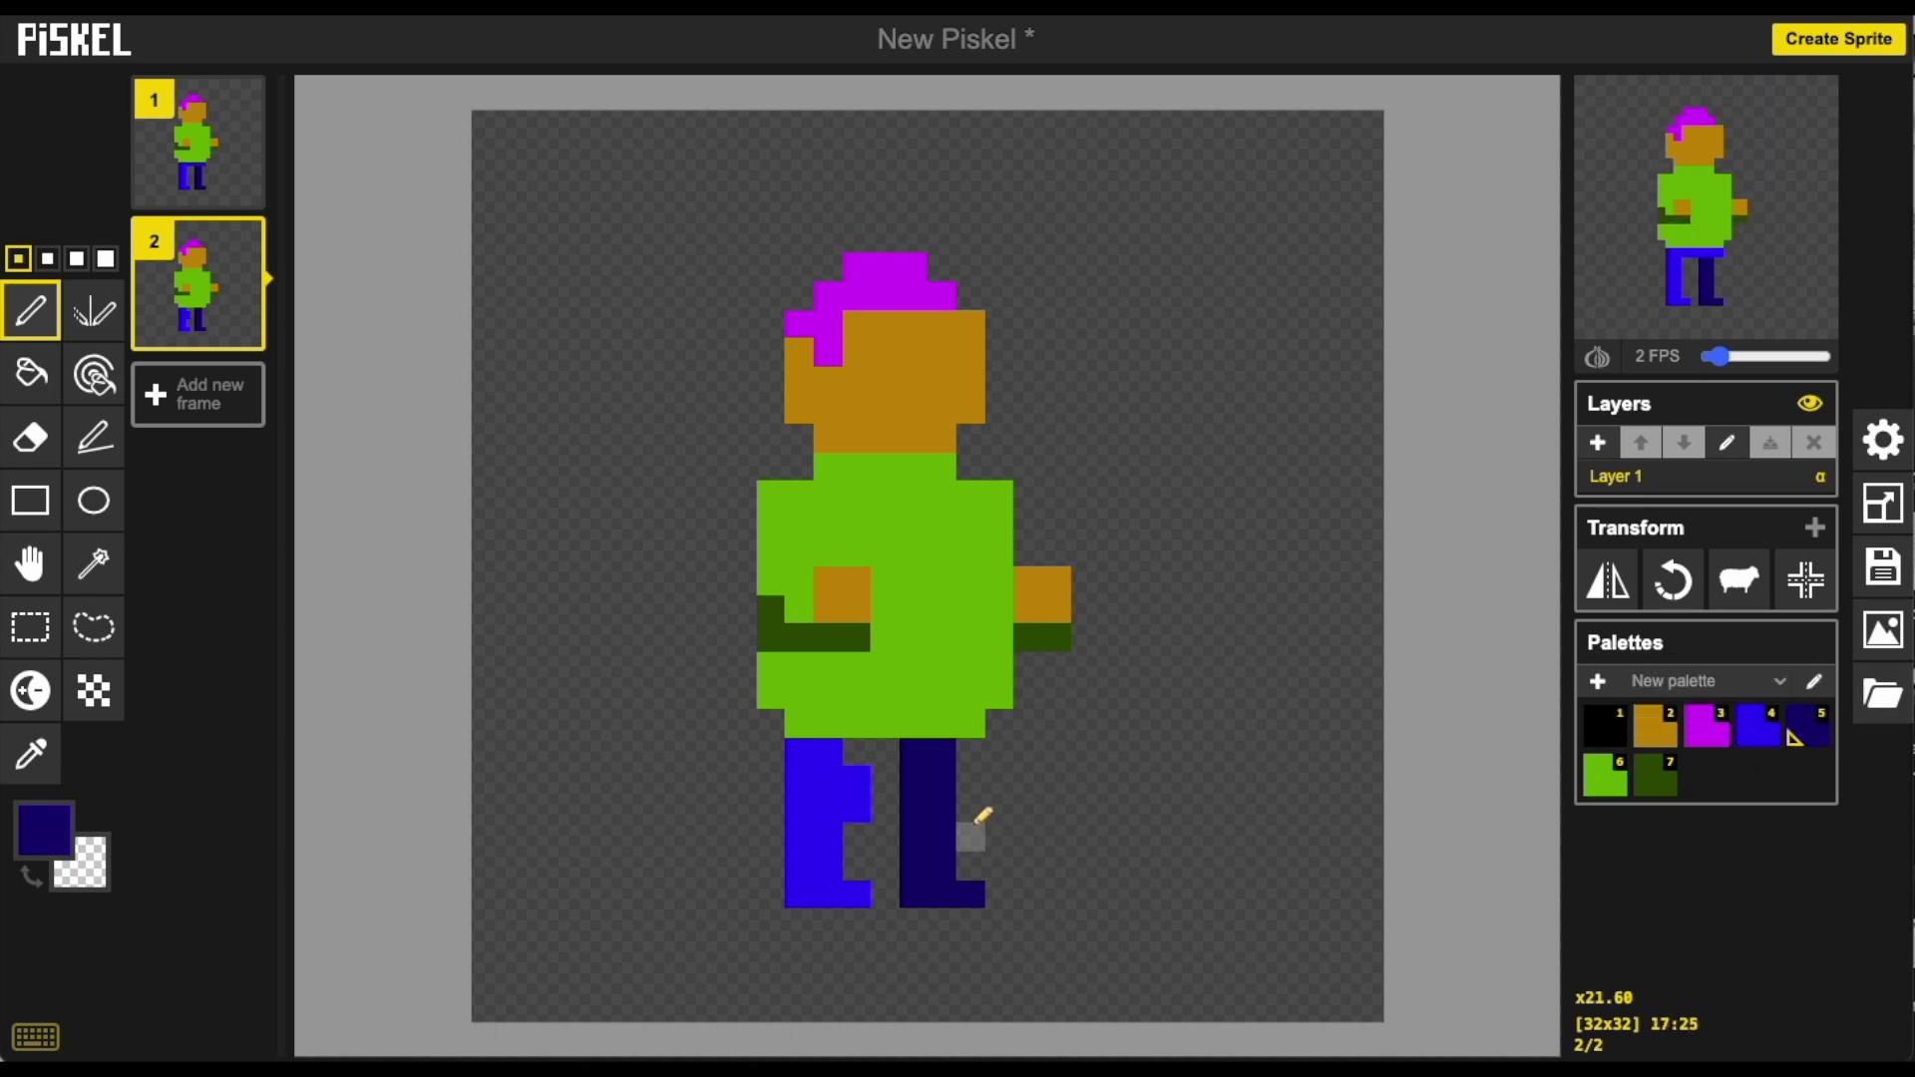
pyautogui.moveTo(979, 805); pyautogui.dragTo(978, 778)
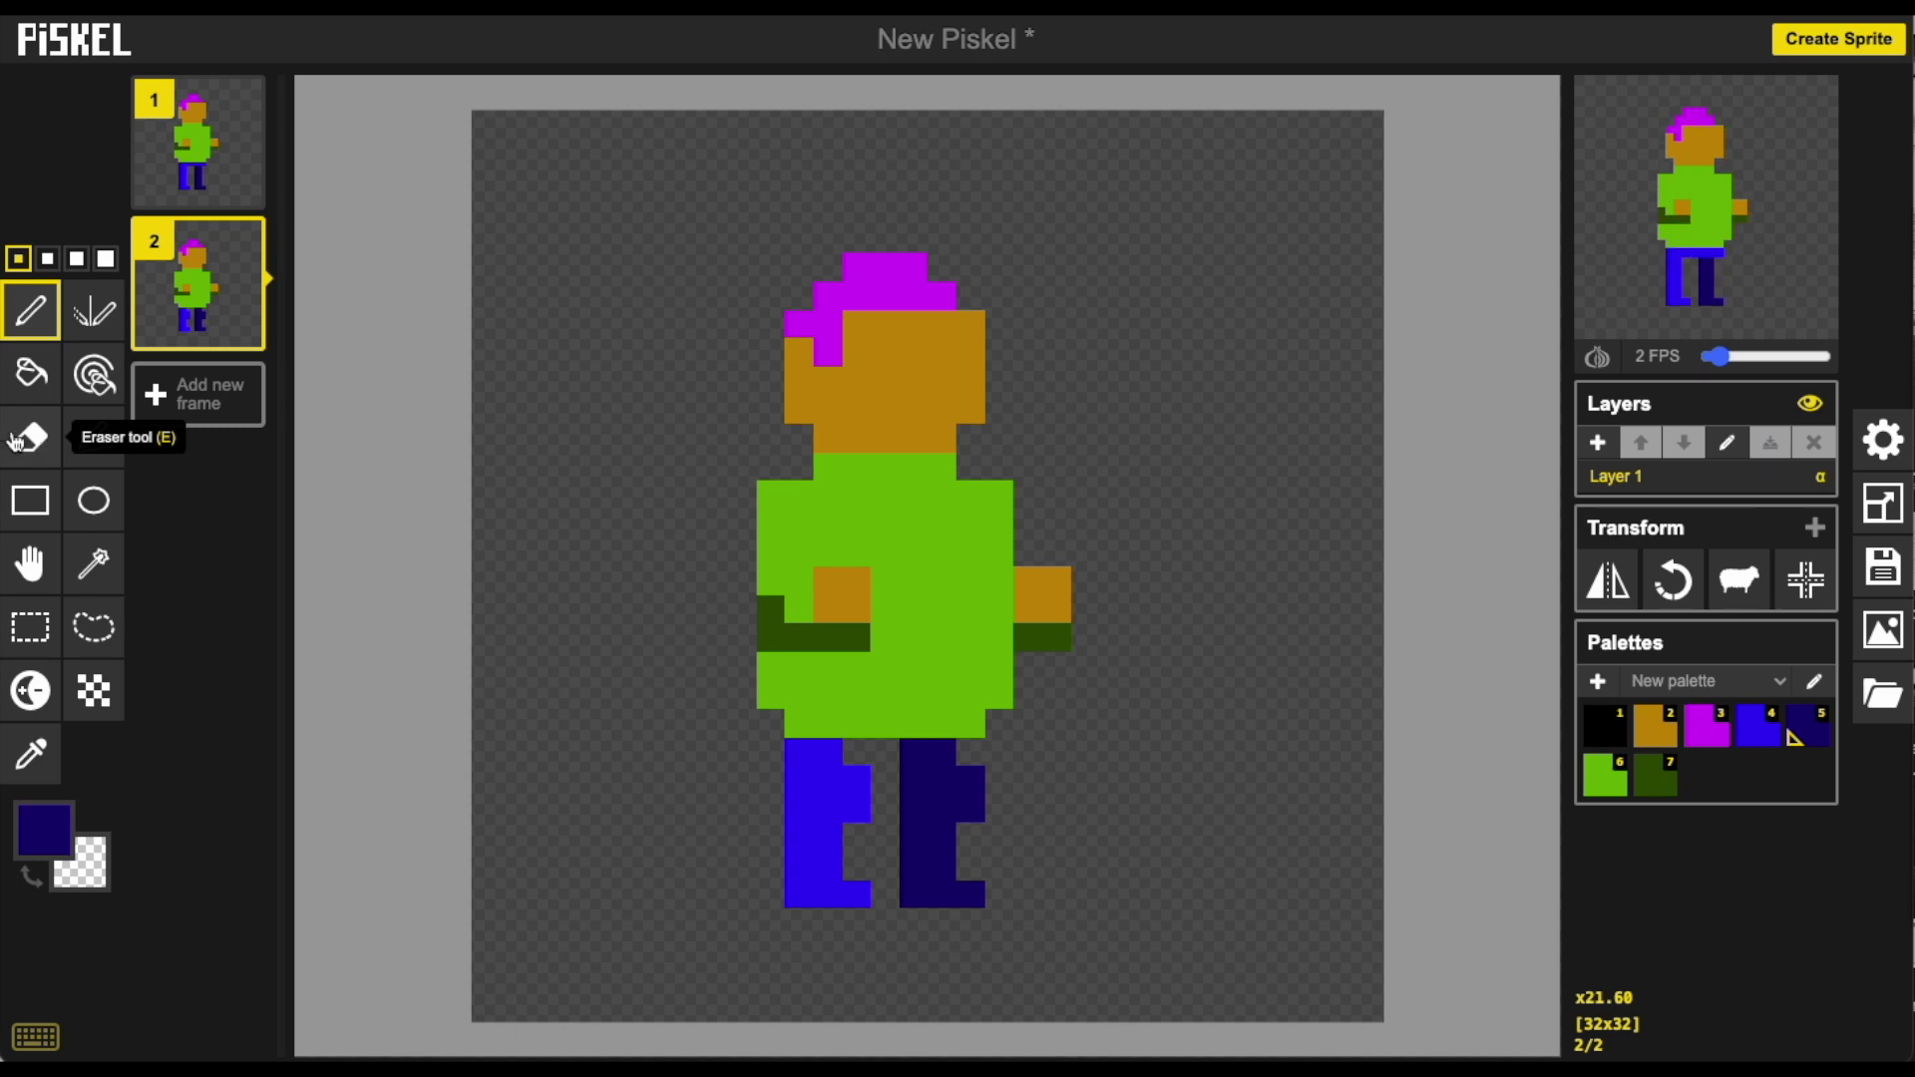
pyautogui.click(22, 446)
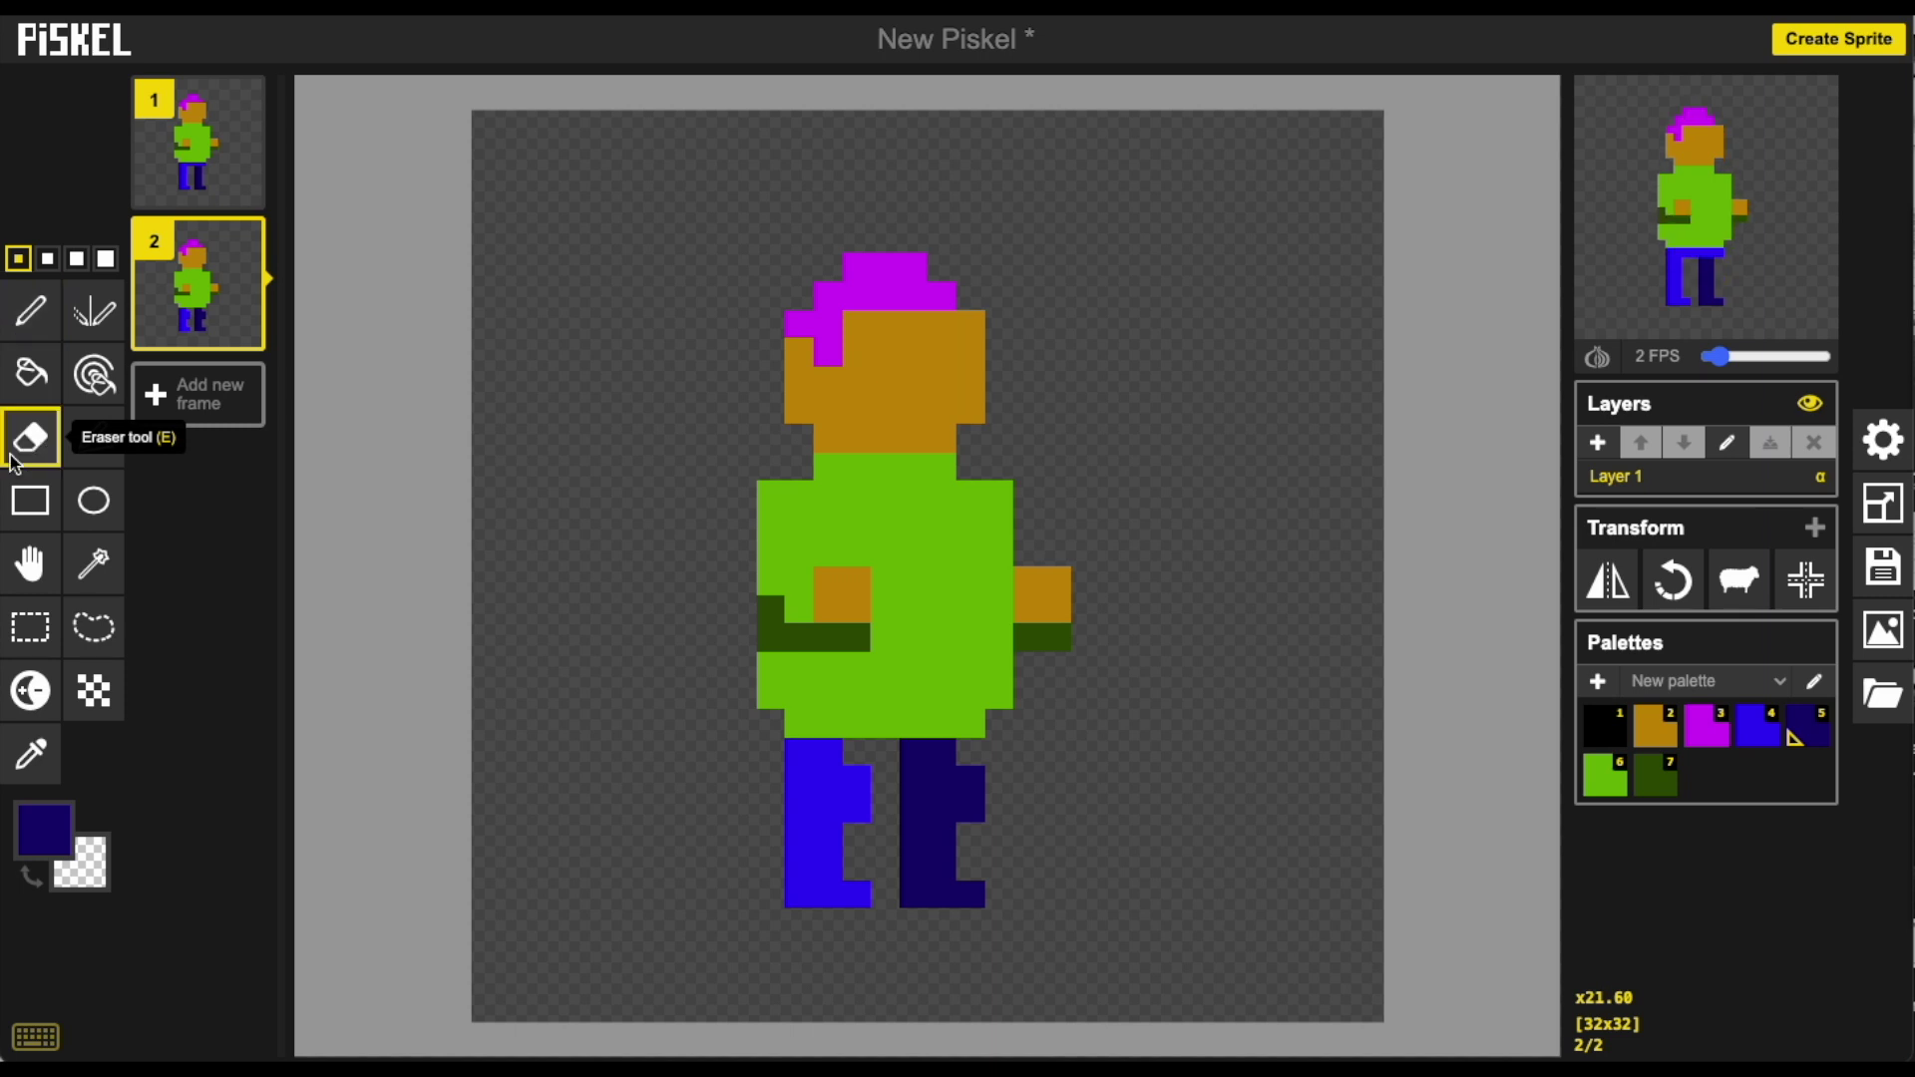
pyautogui.click(800, 810)
pyautogui.click(914, 811)
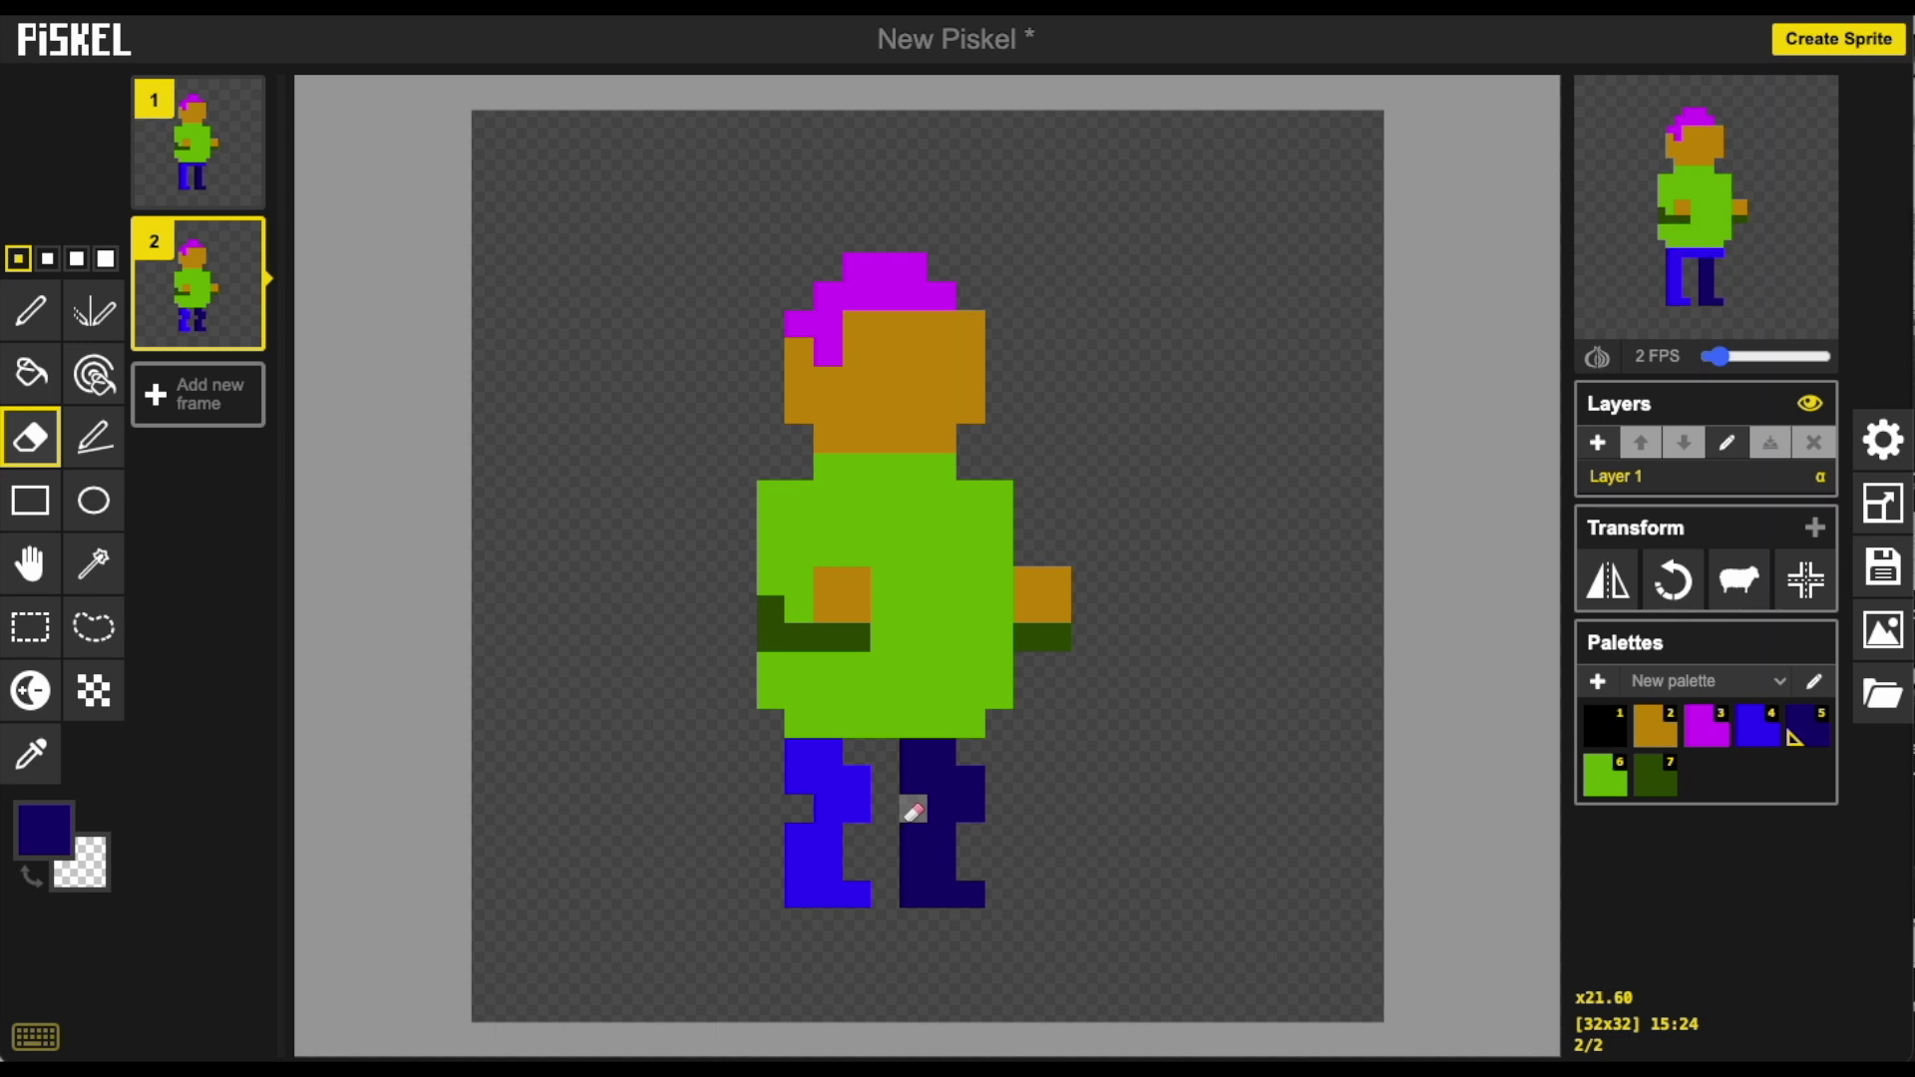
pyautogui.moveTo(762, 559); pyautogui.dragTo(1551, 1037)
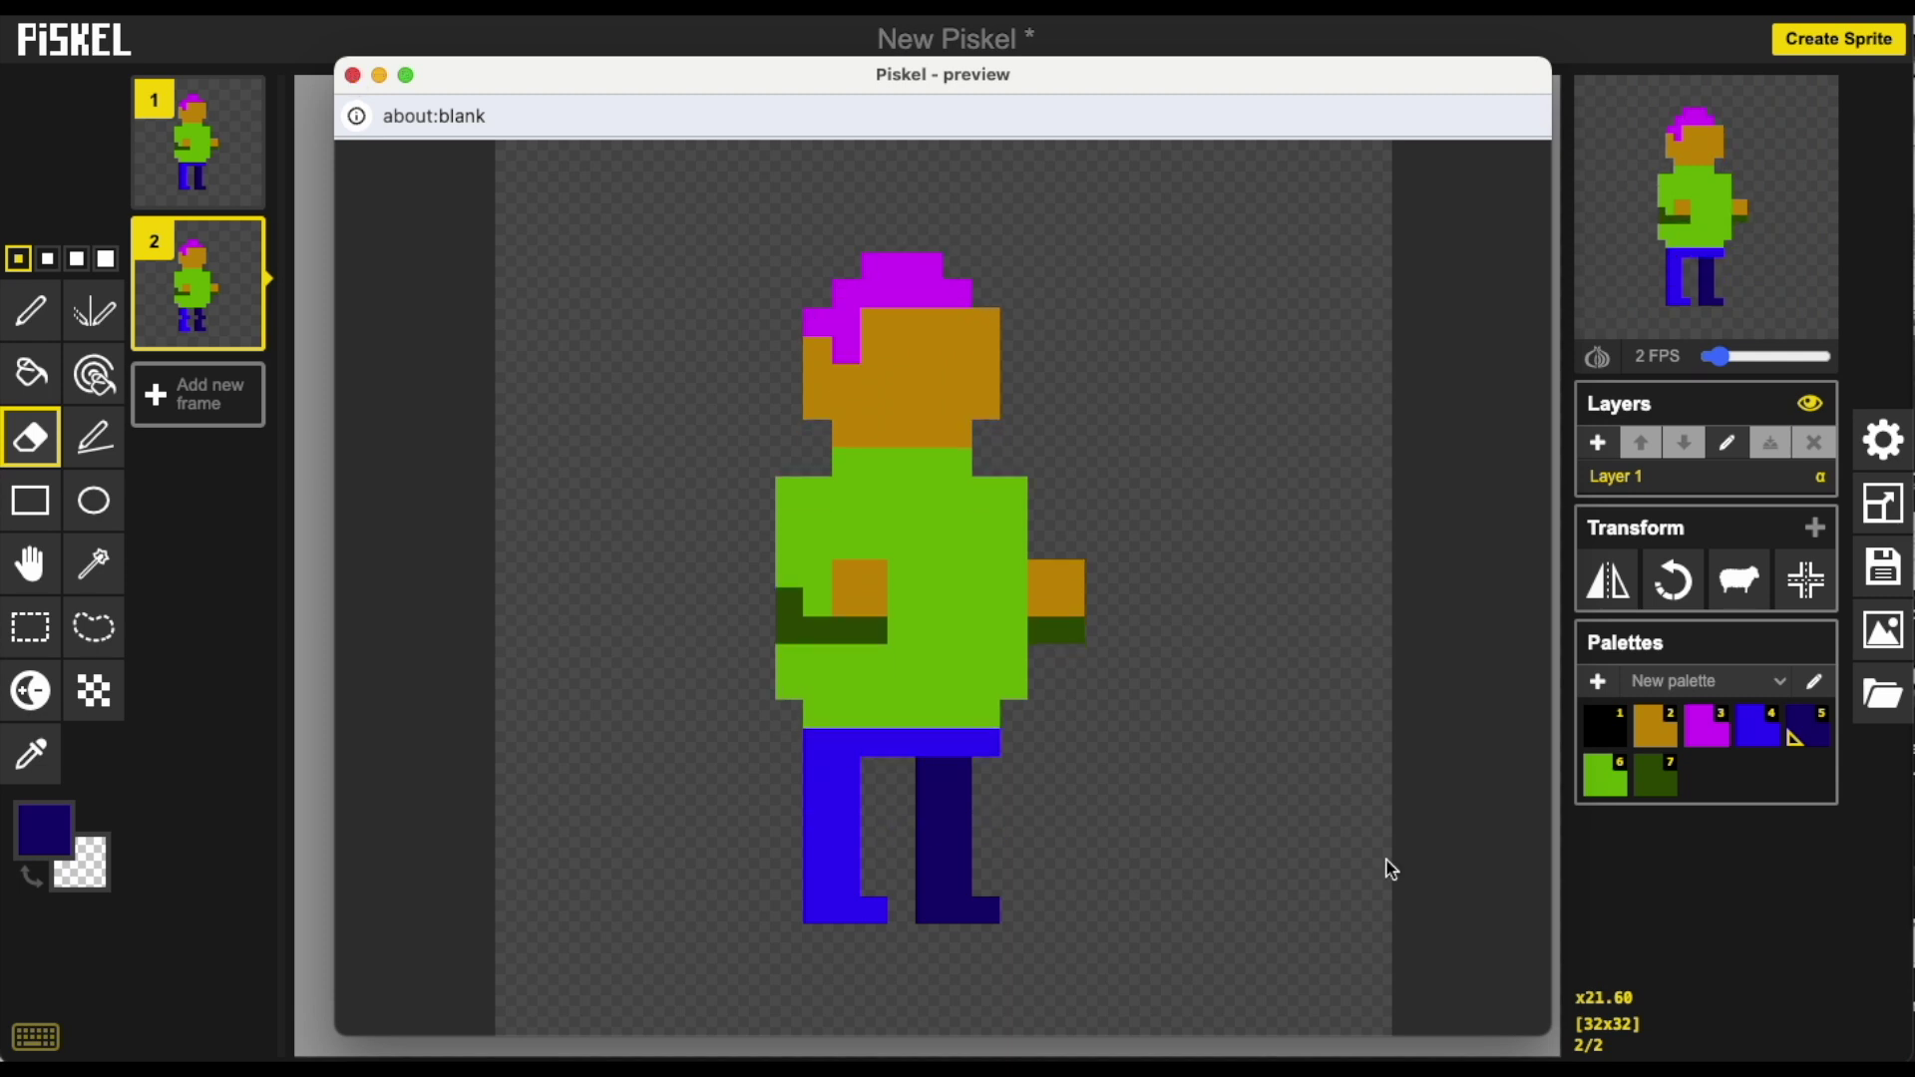
# Step: Close the preview popup and download the sprite as a .piskel file
pyautogui.click(352, 74)
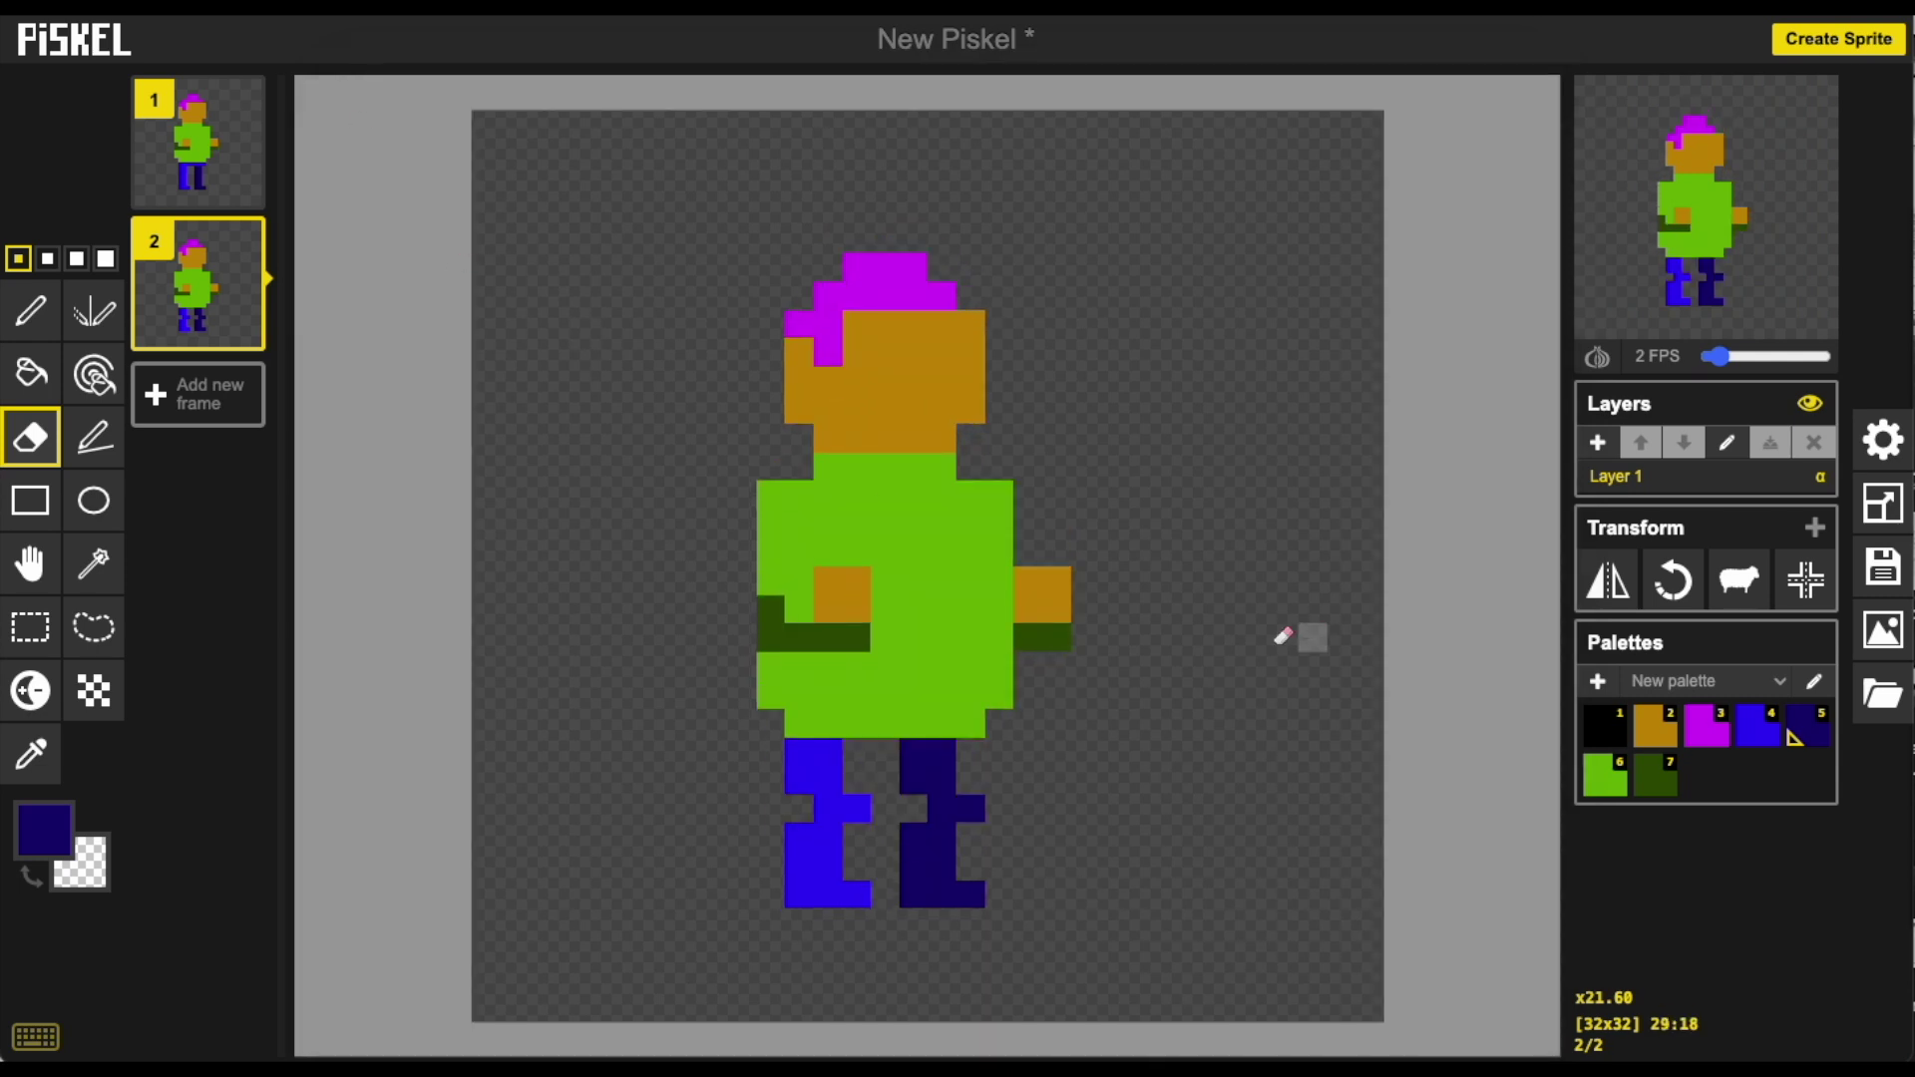
pyautogui.click(1872, 564)
pyautogui.click(1658, 488)
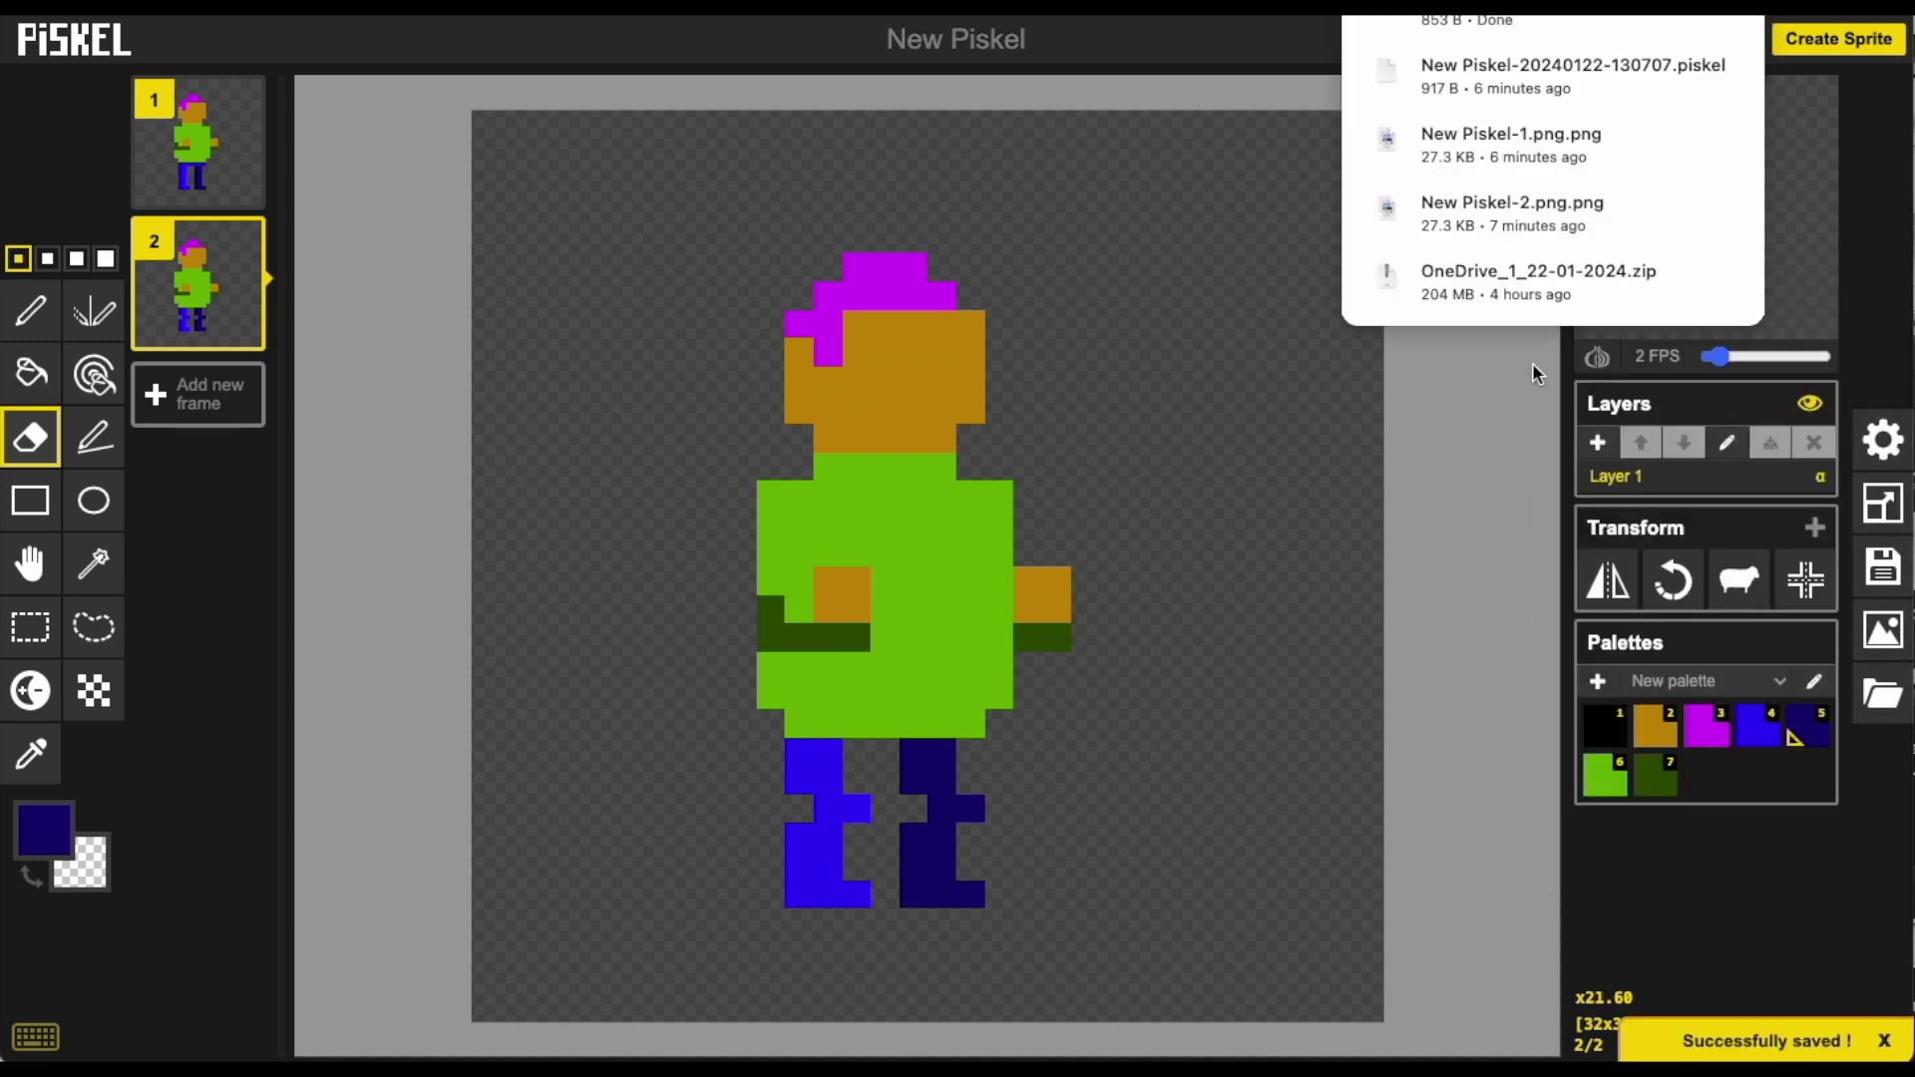
# Step: Select frame 1 and show the PNG export options at 1024 x 1024, 1 column by 2 rows
pyautogui.click(1883, 635)
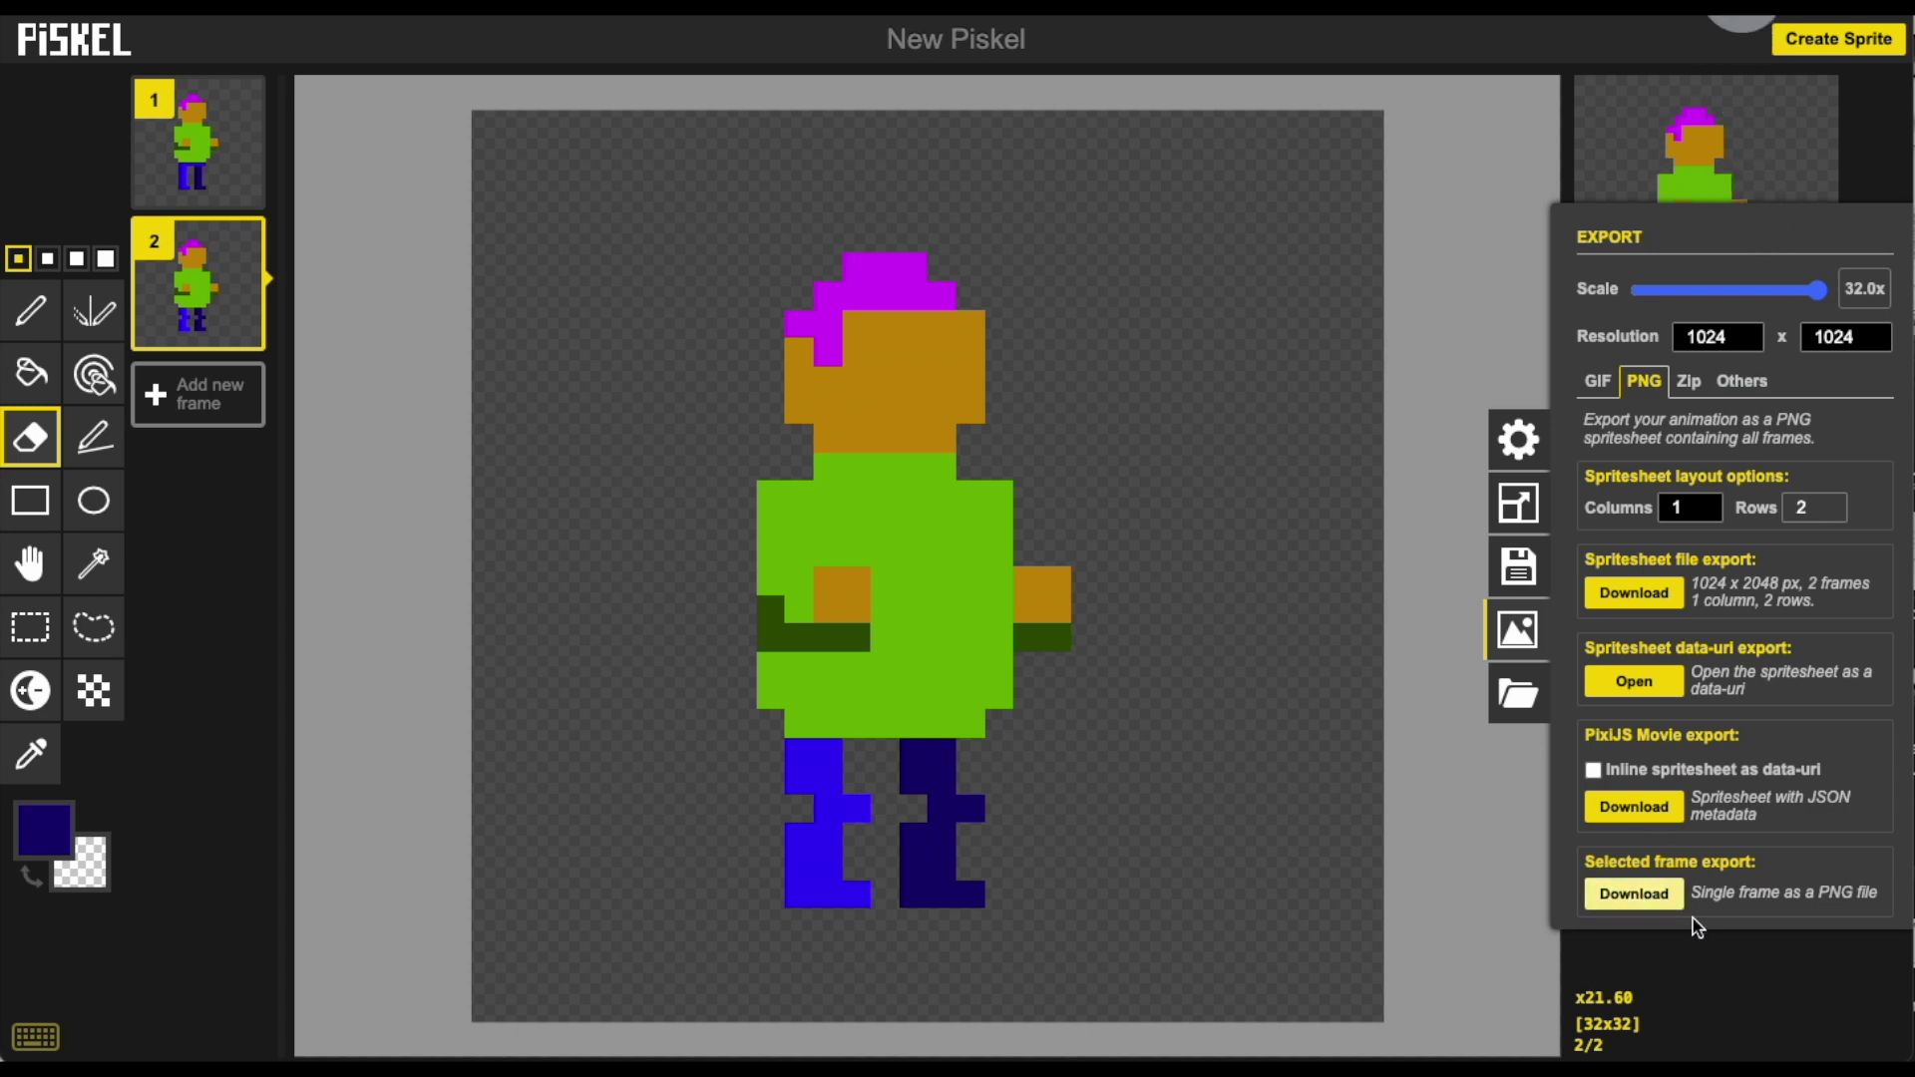
pyautogui.click(199, 150)
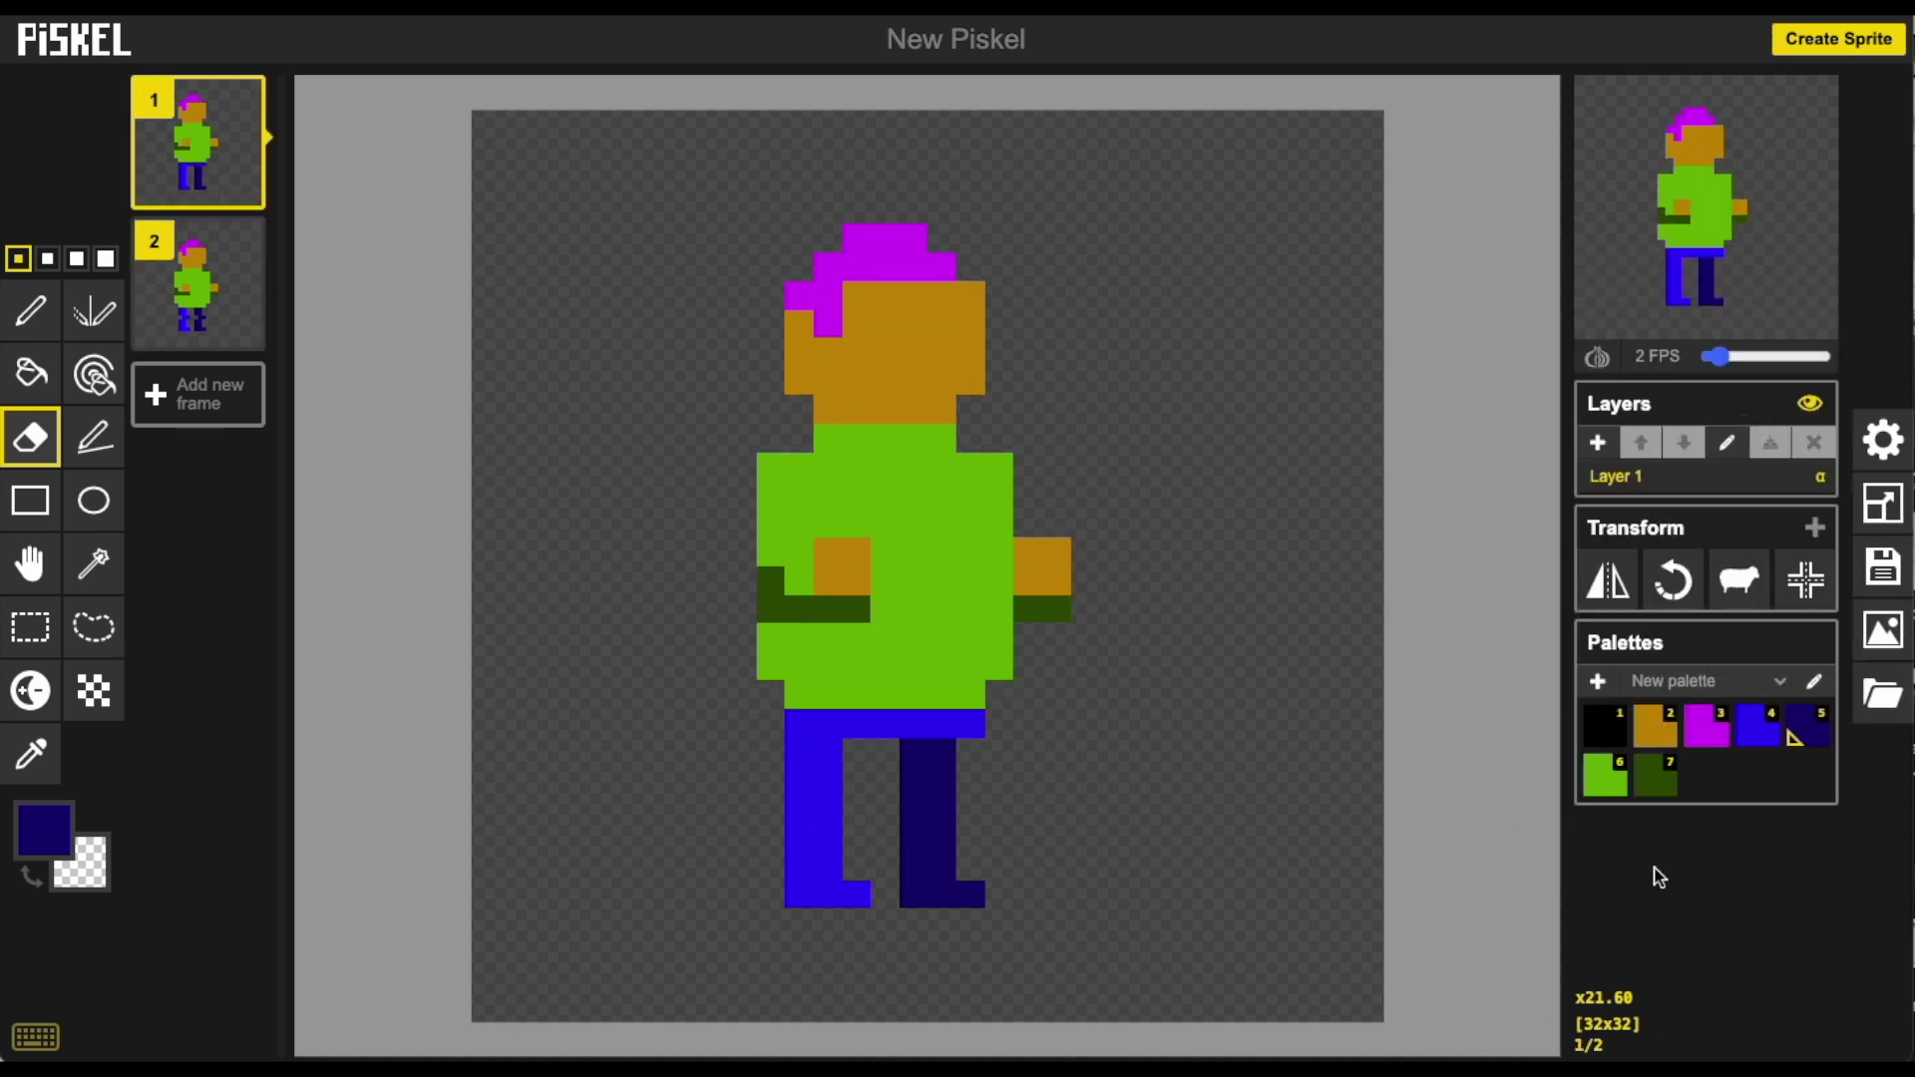
pyautogui.click(1883, 631)
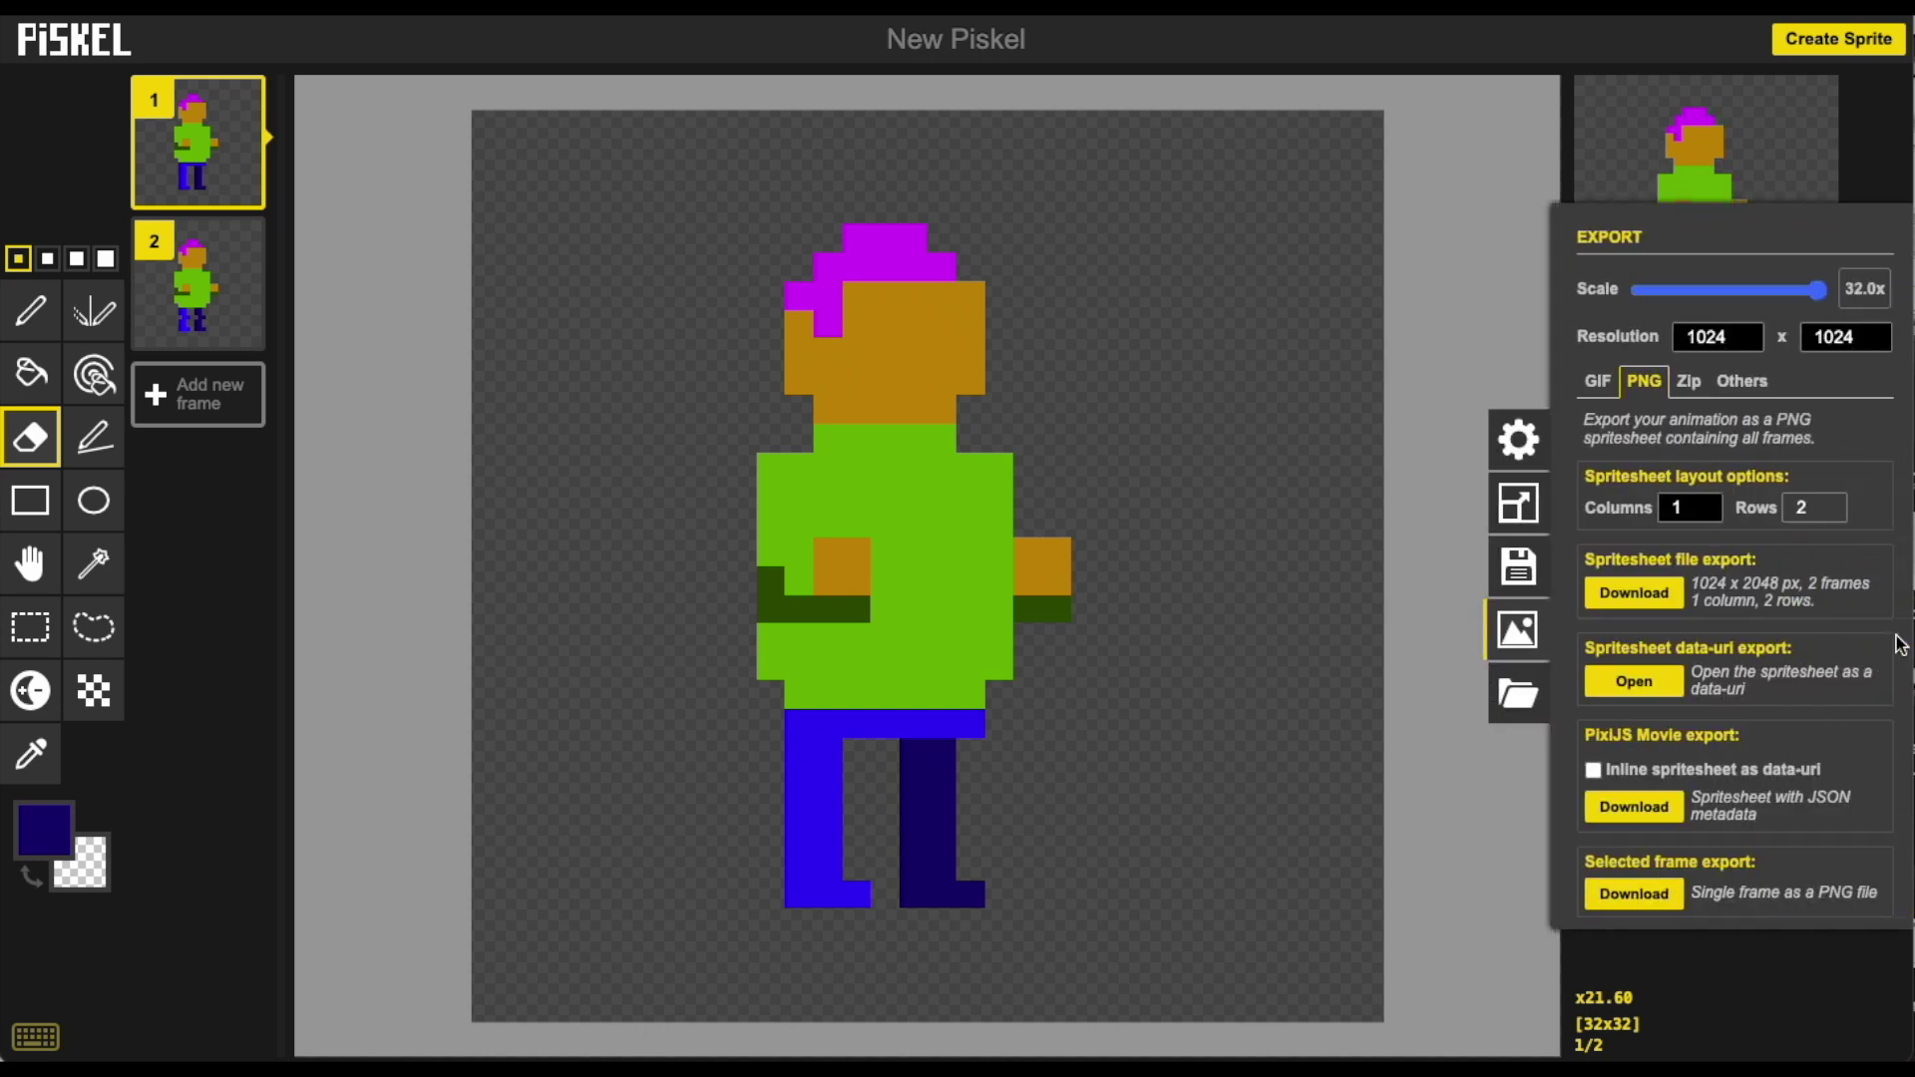